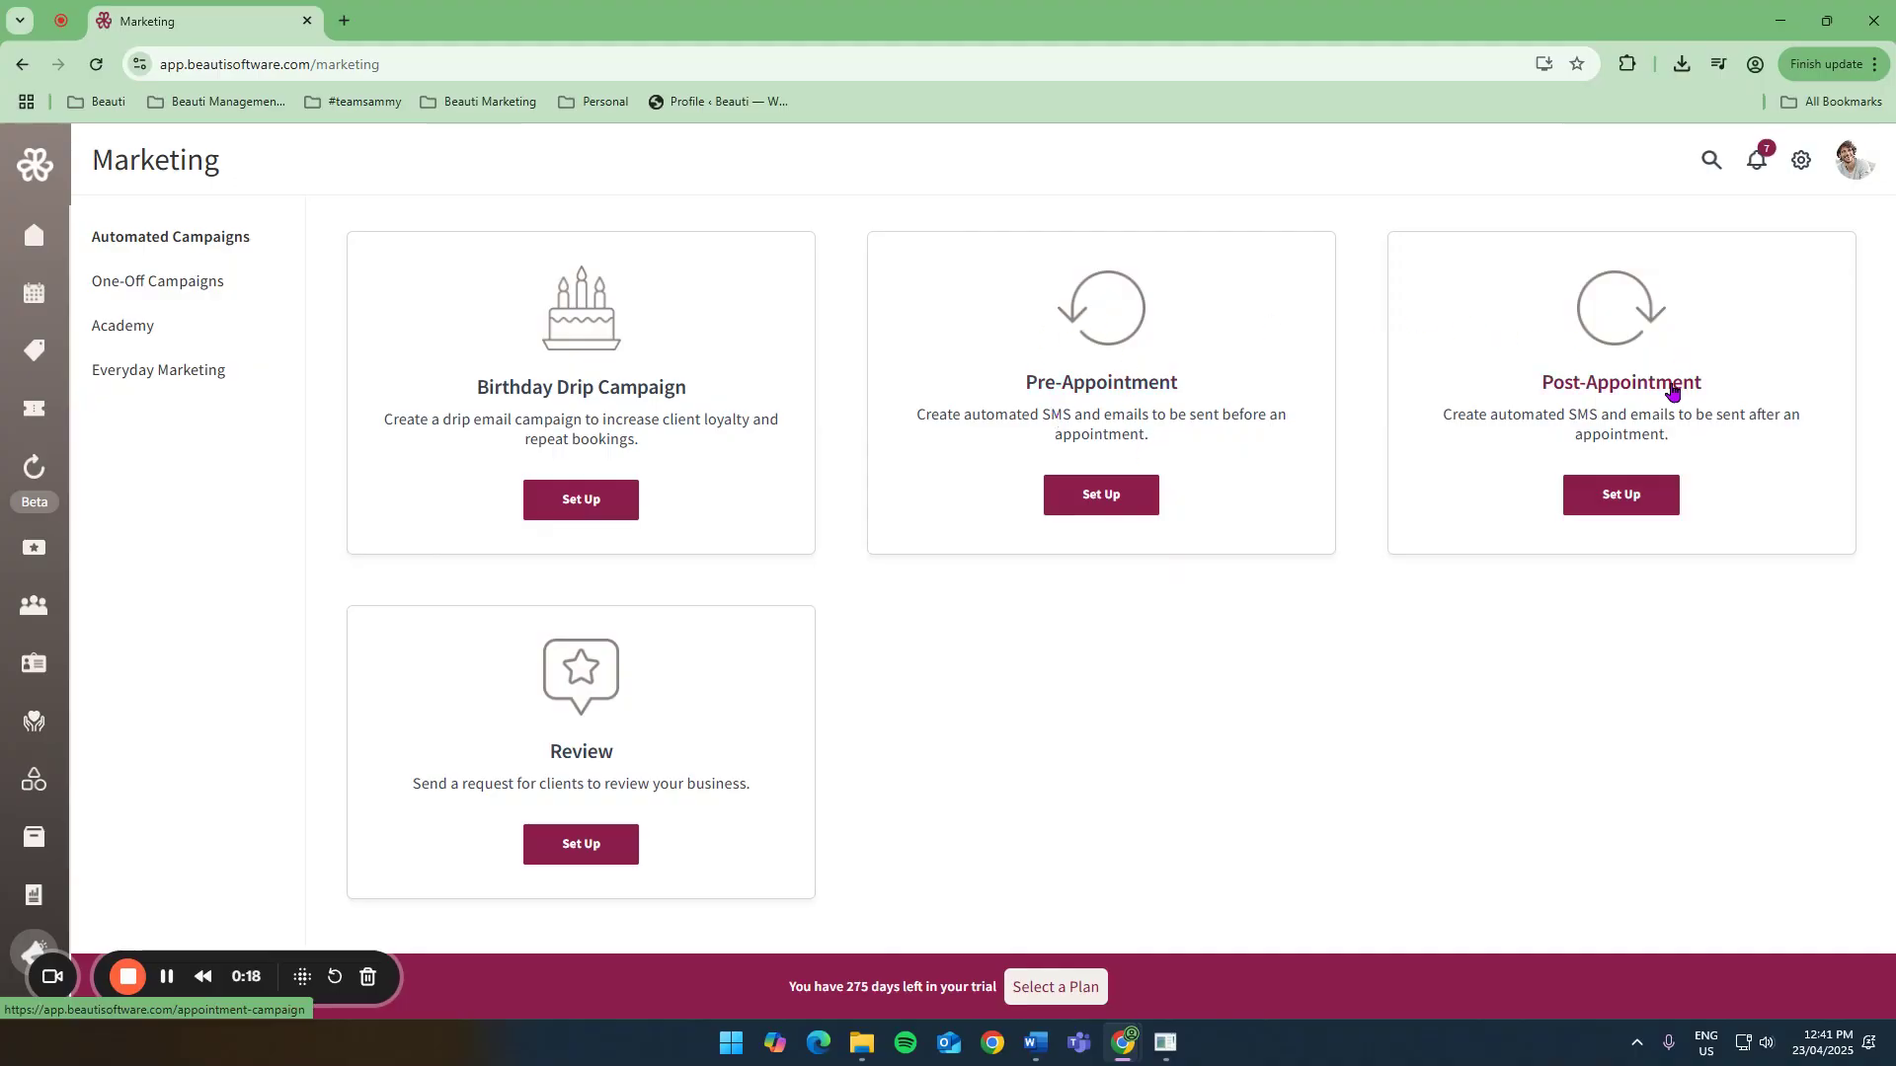
Start a new Pre-Appointment automated campaign of the SMS type.
left_click(1092, 494)
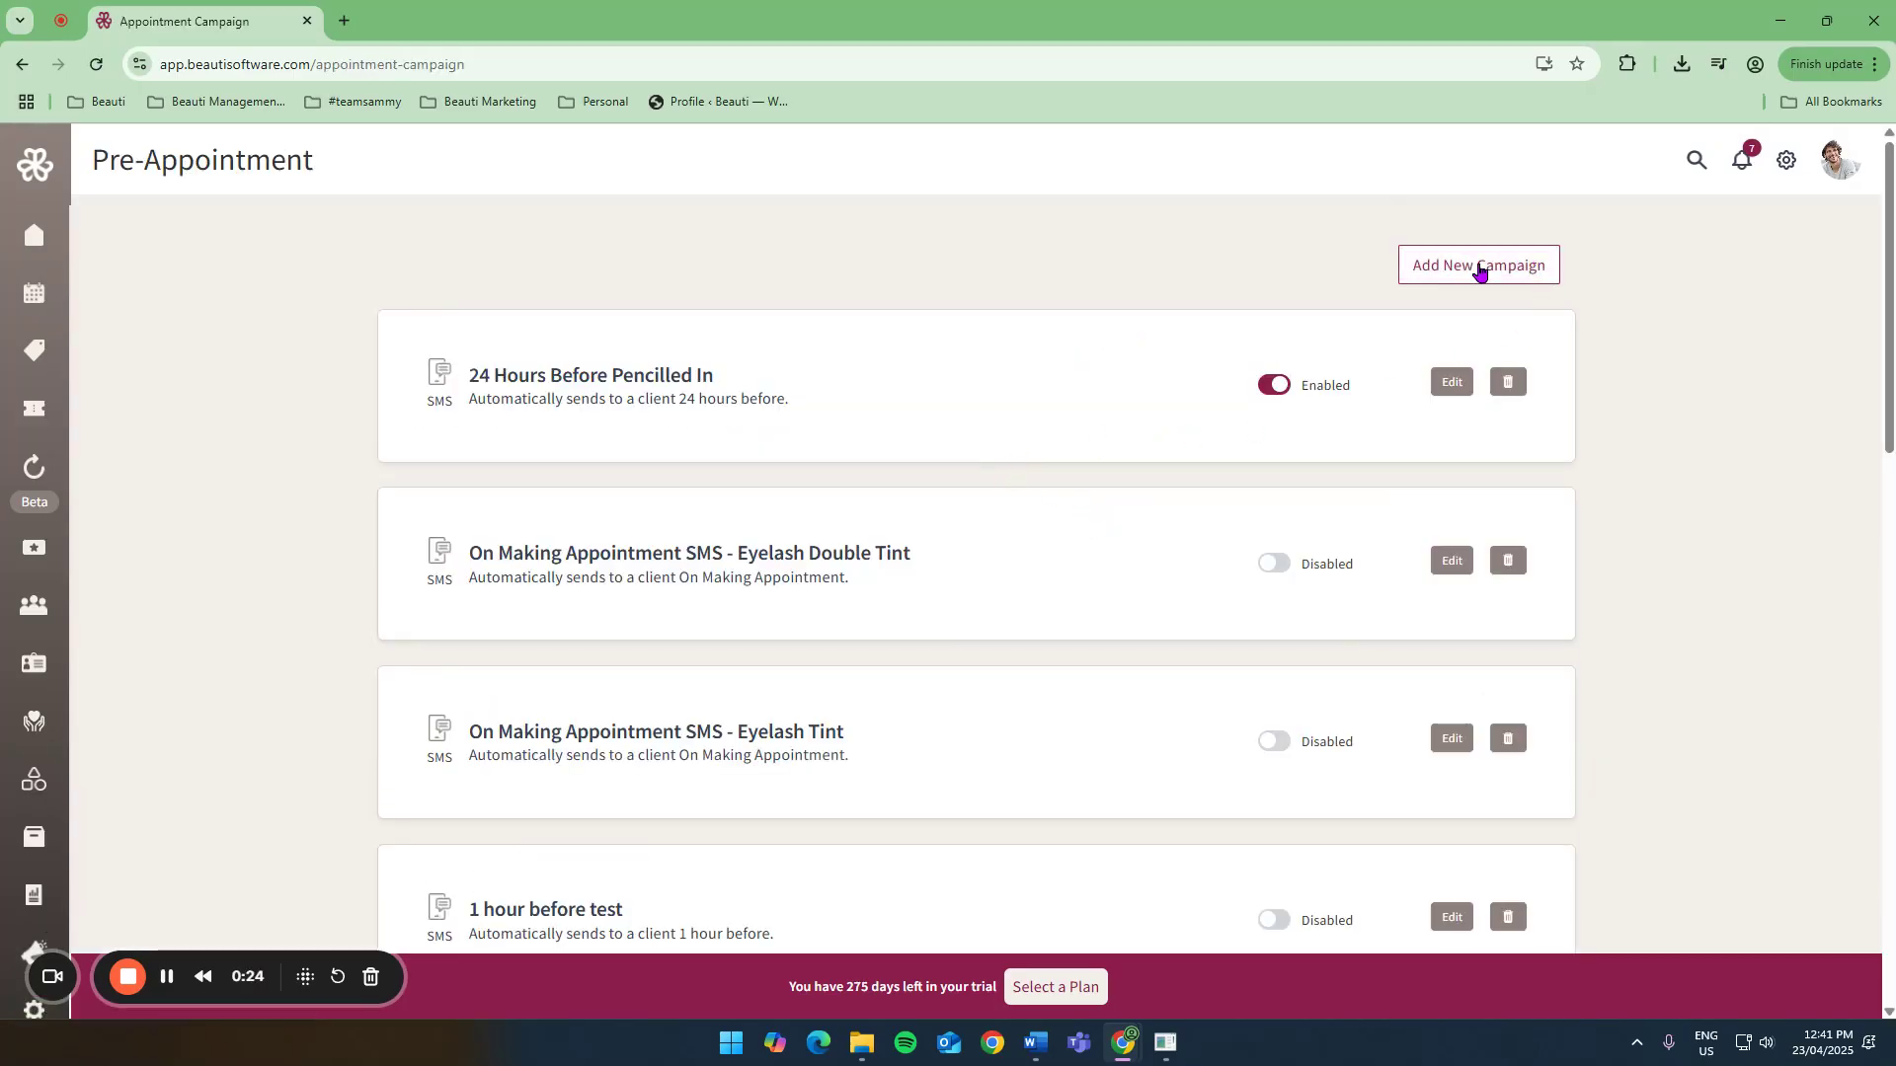
left_click(1479, 268)
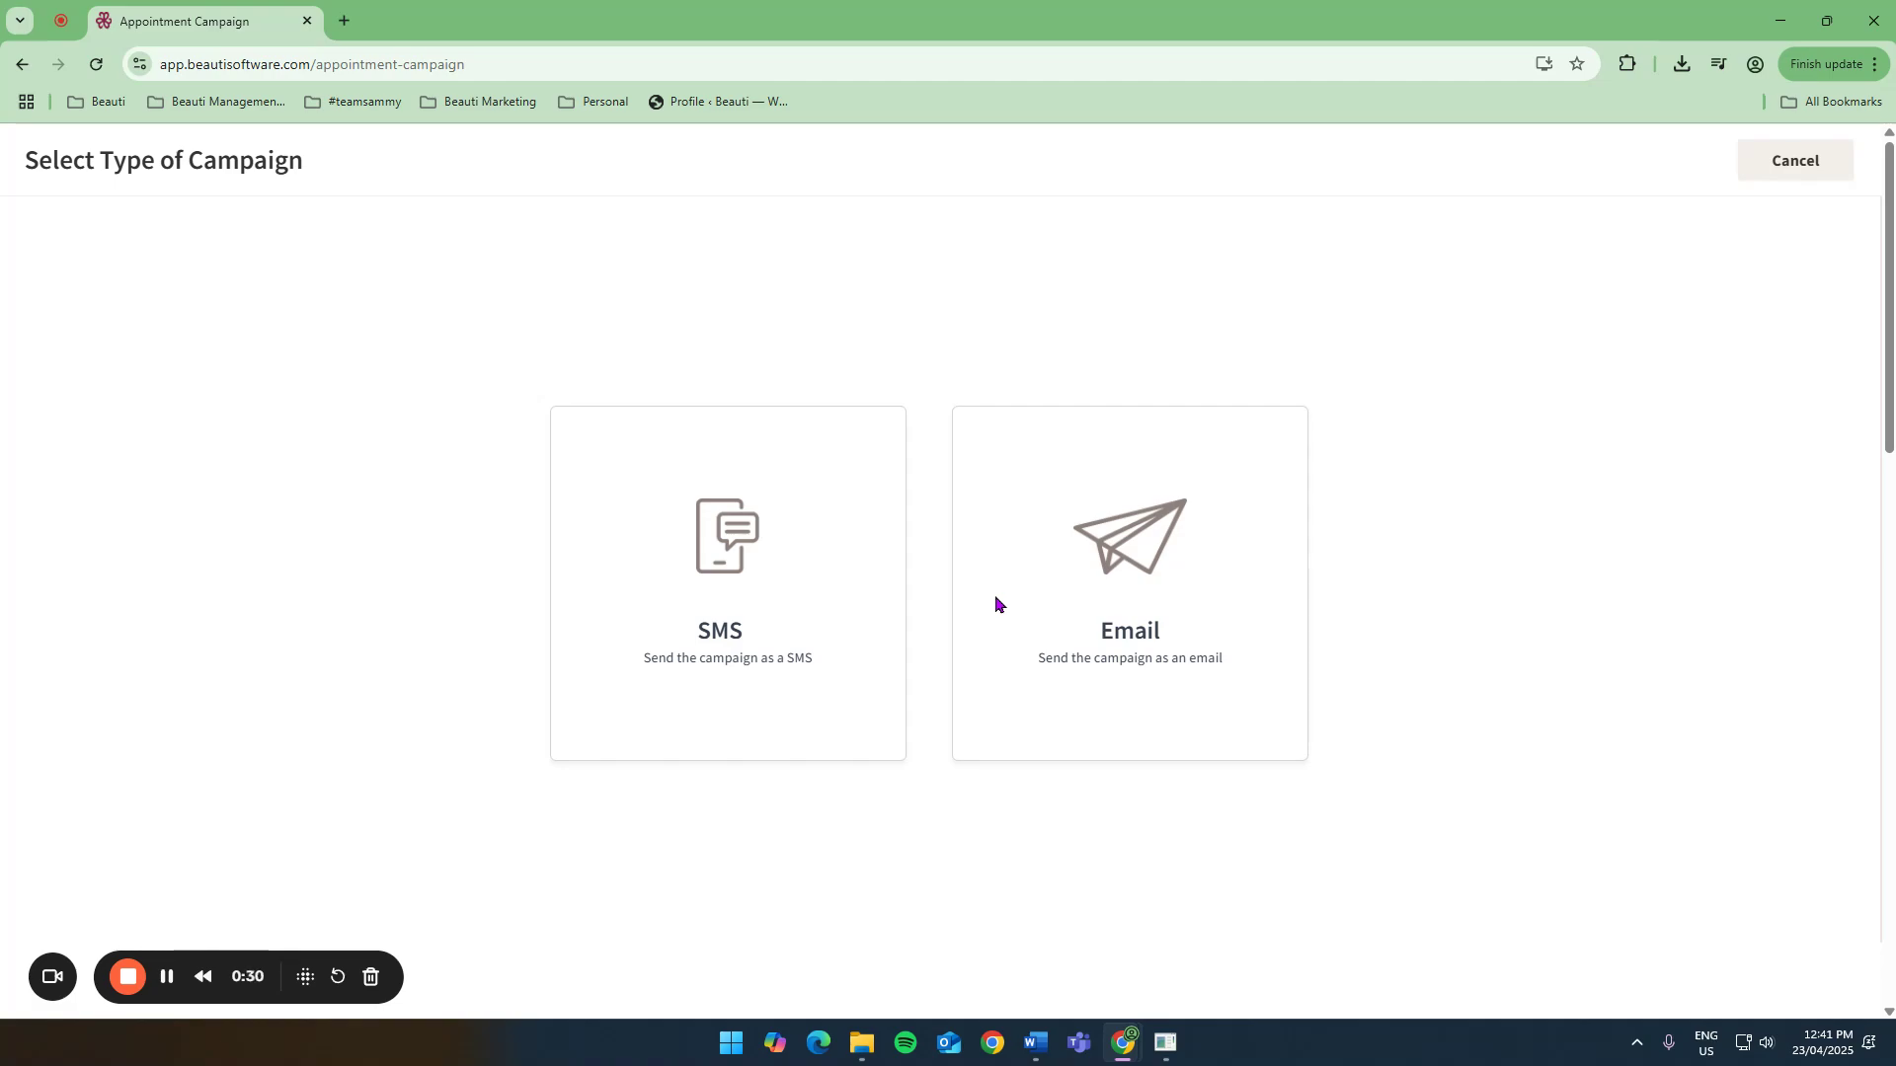
left_click(786, 605)
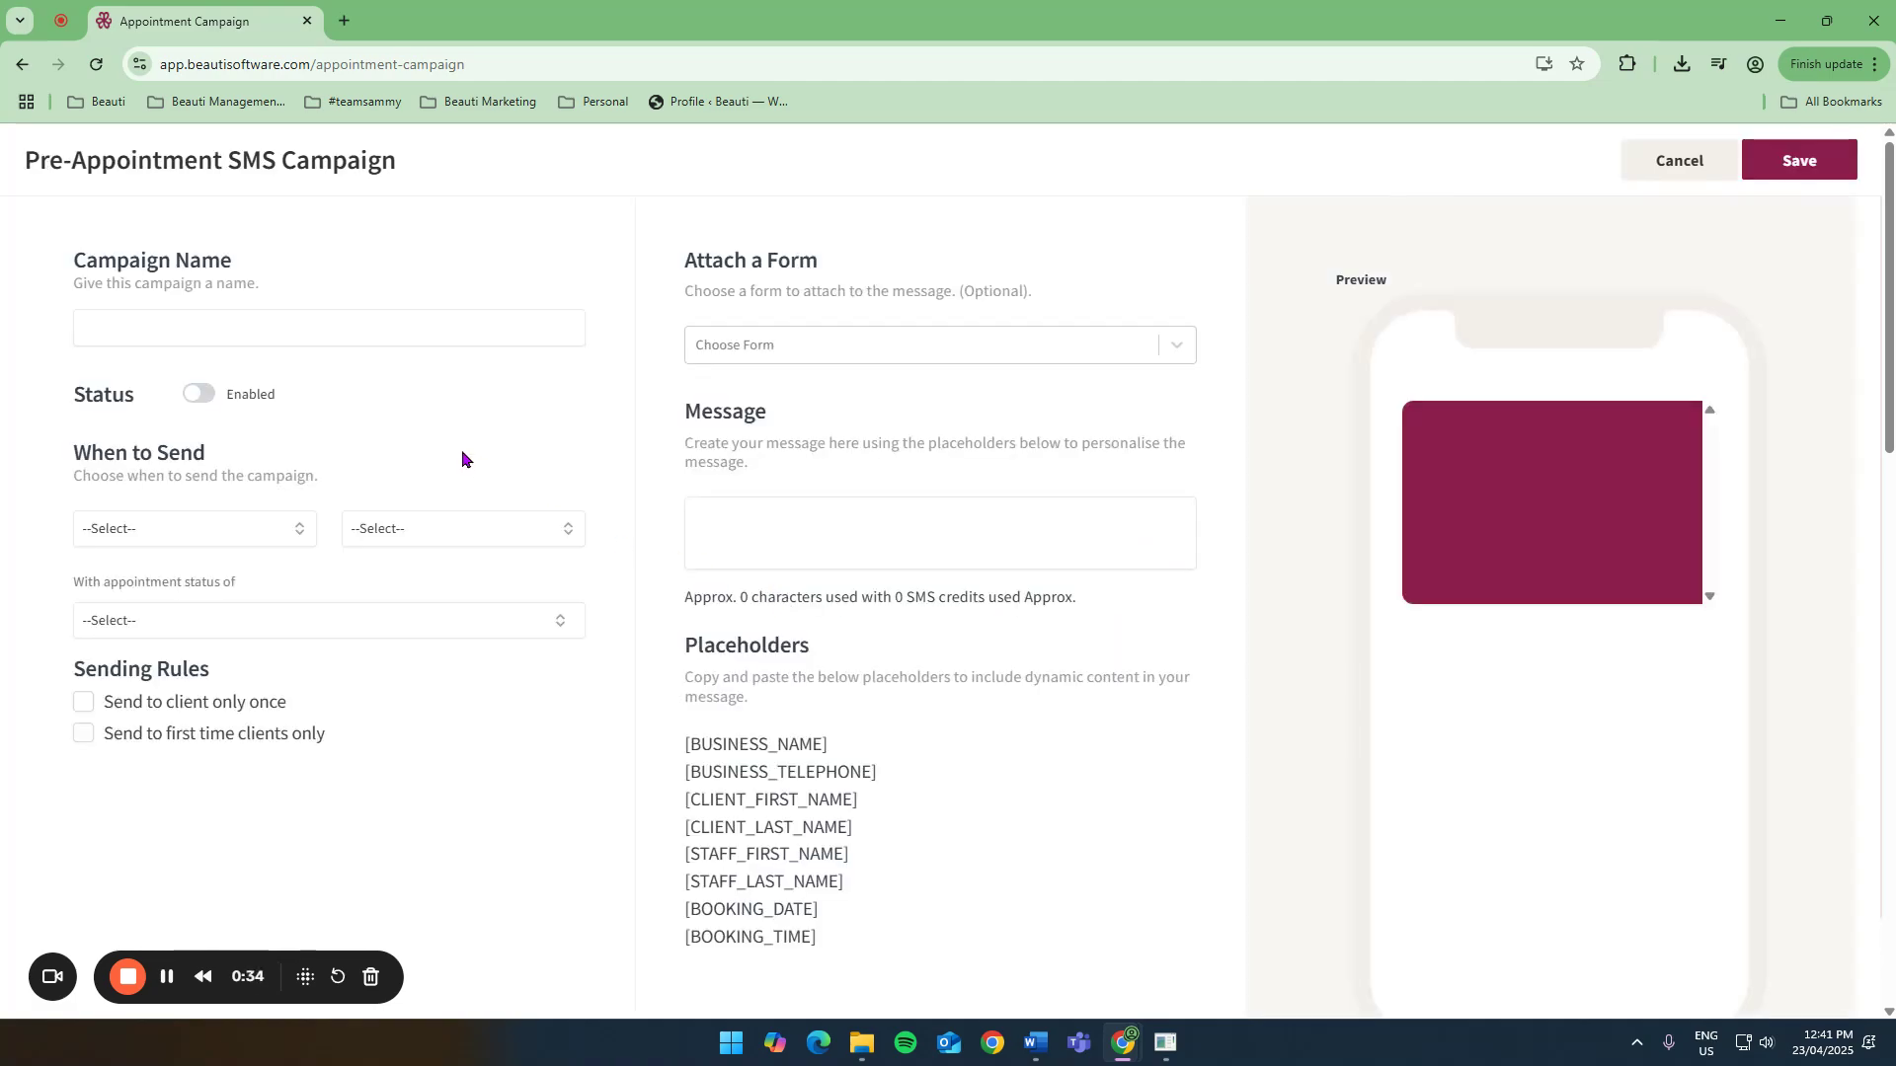
Set the campaign to send On Making Appointment for Selected Services.
left_click(231, 530)
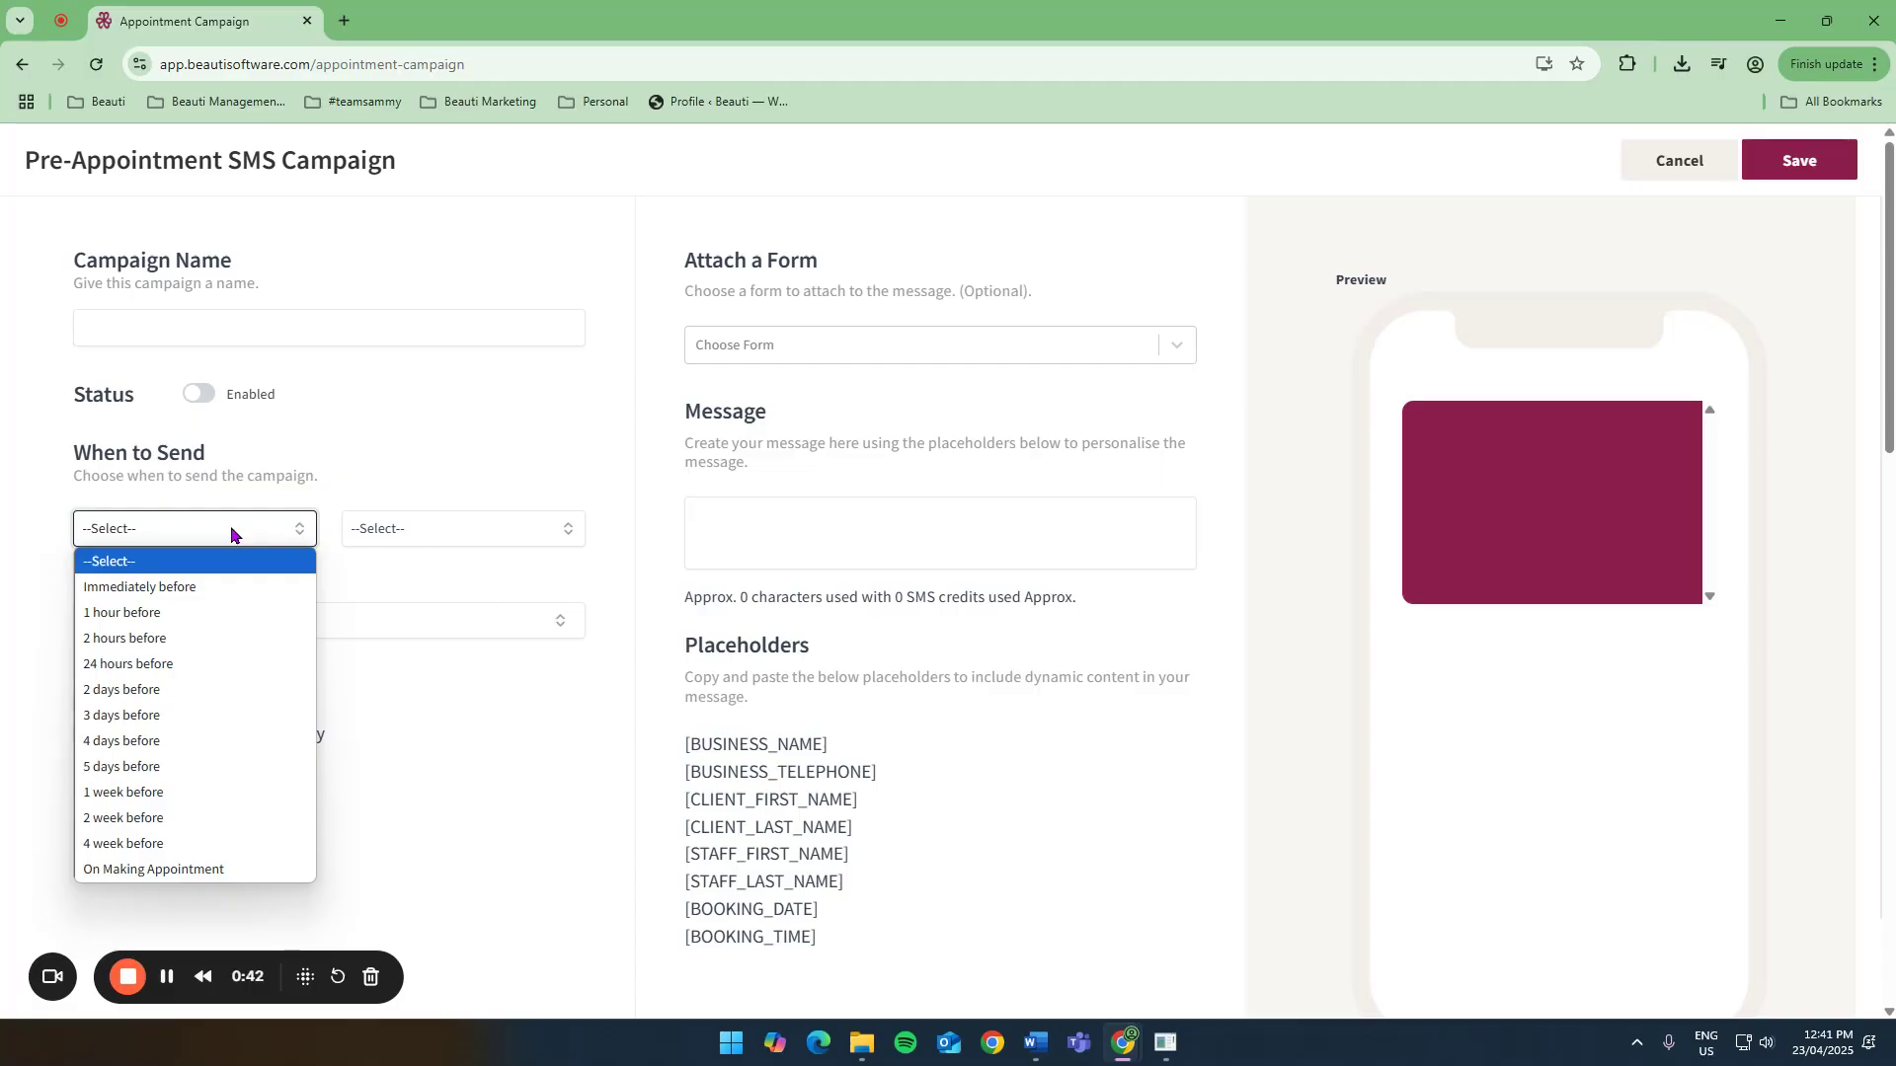
left_click(153, 869)
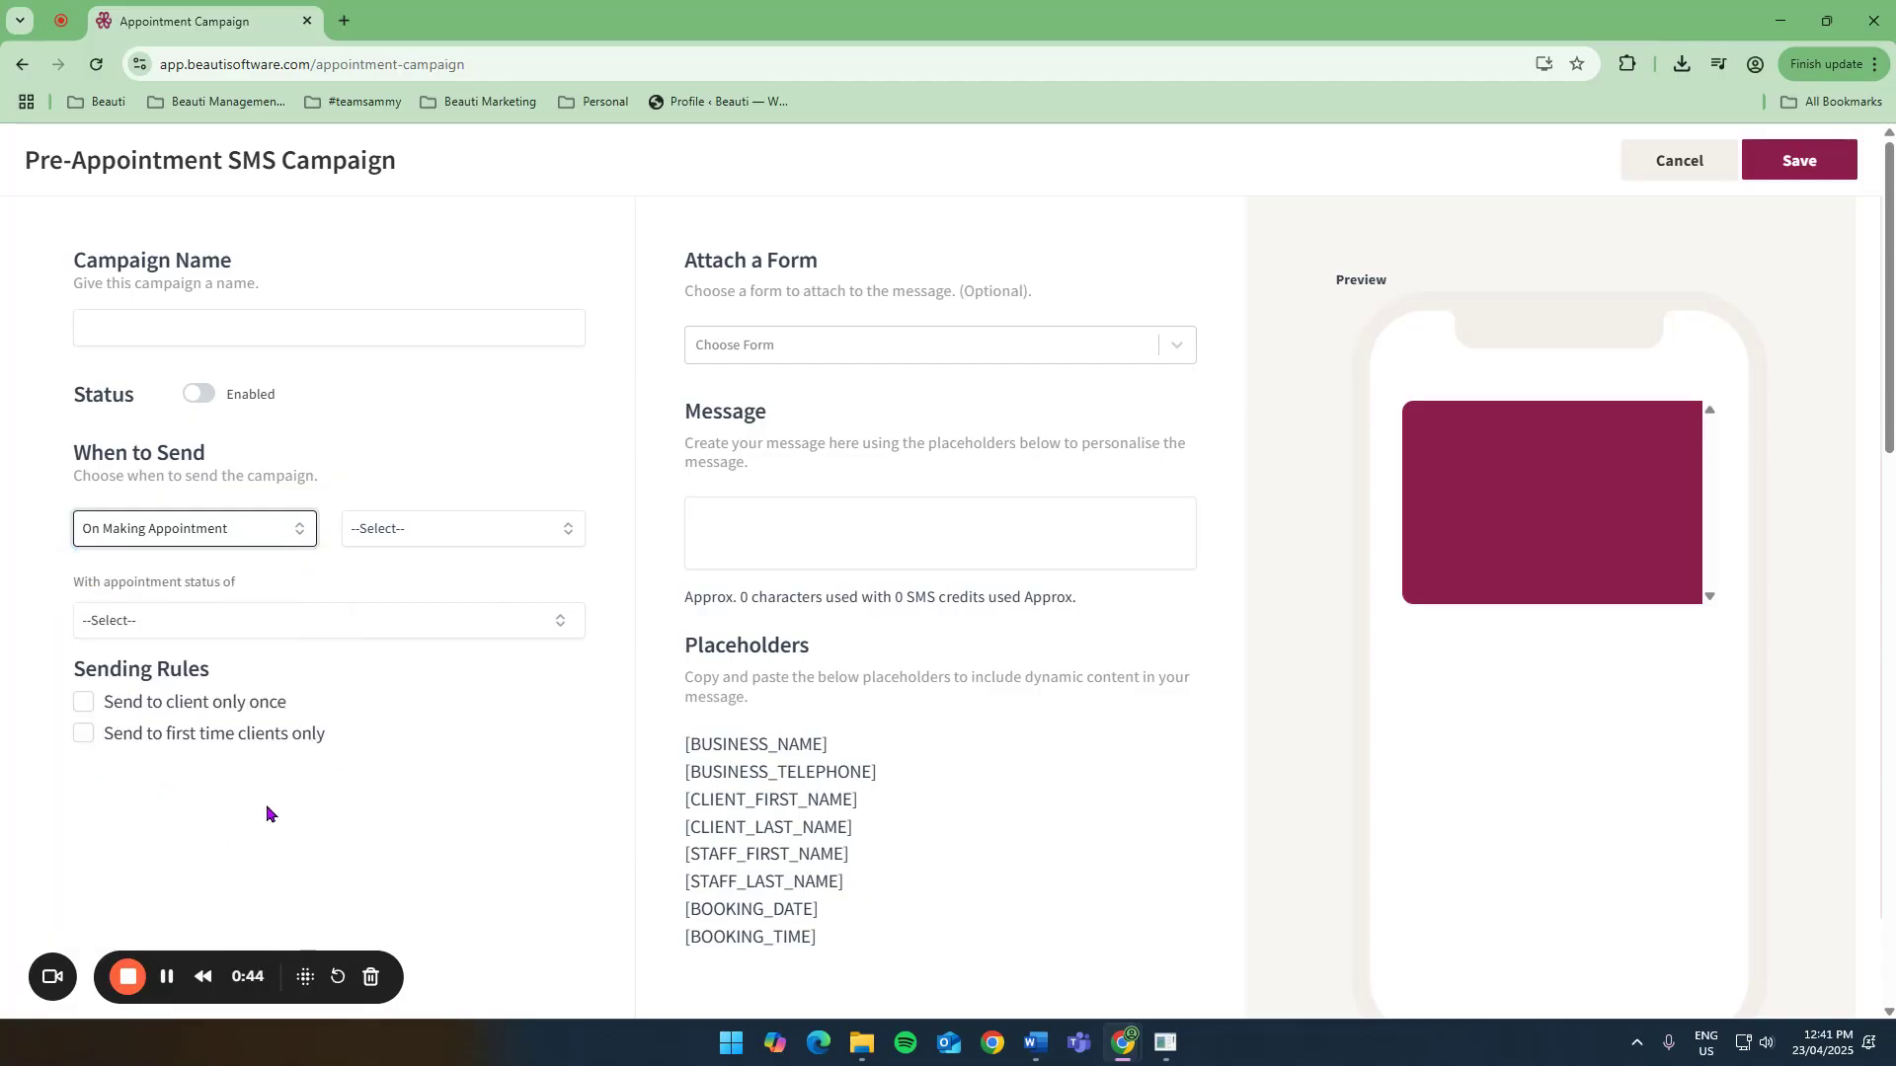
left_click(444, 529)
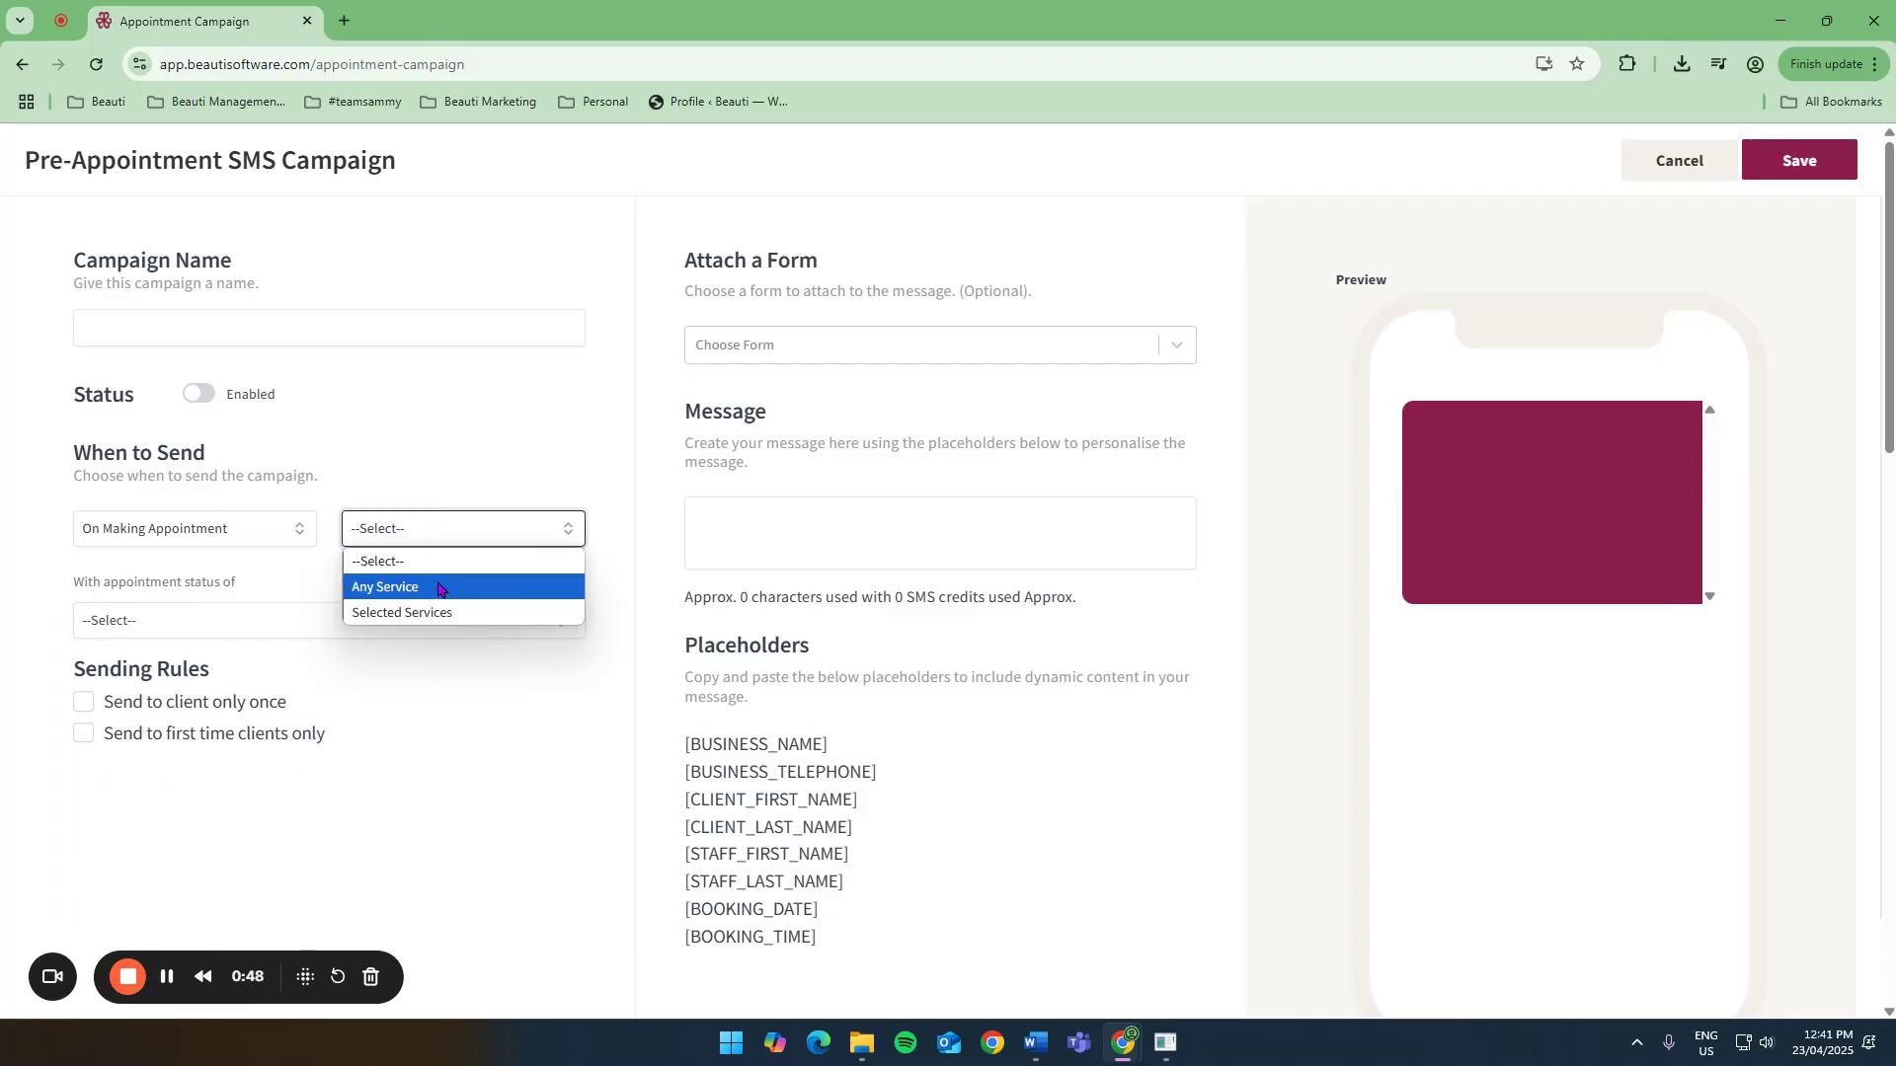
left_click(484, 614)
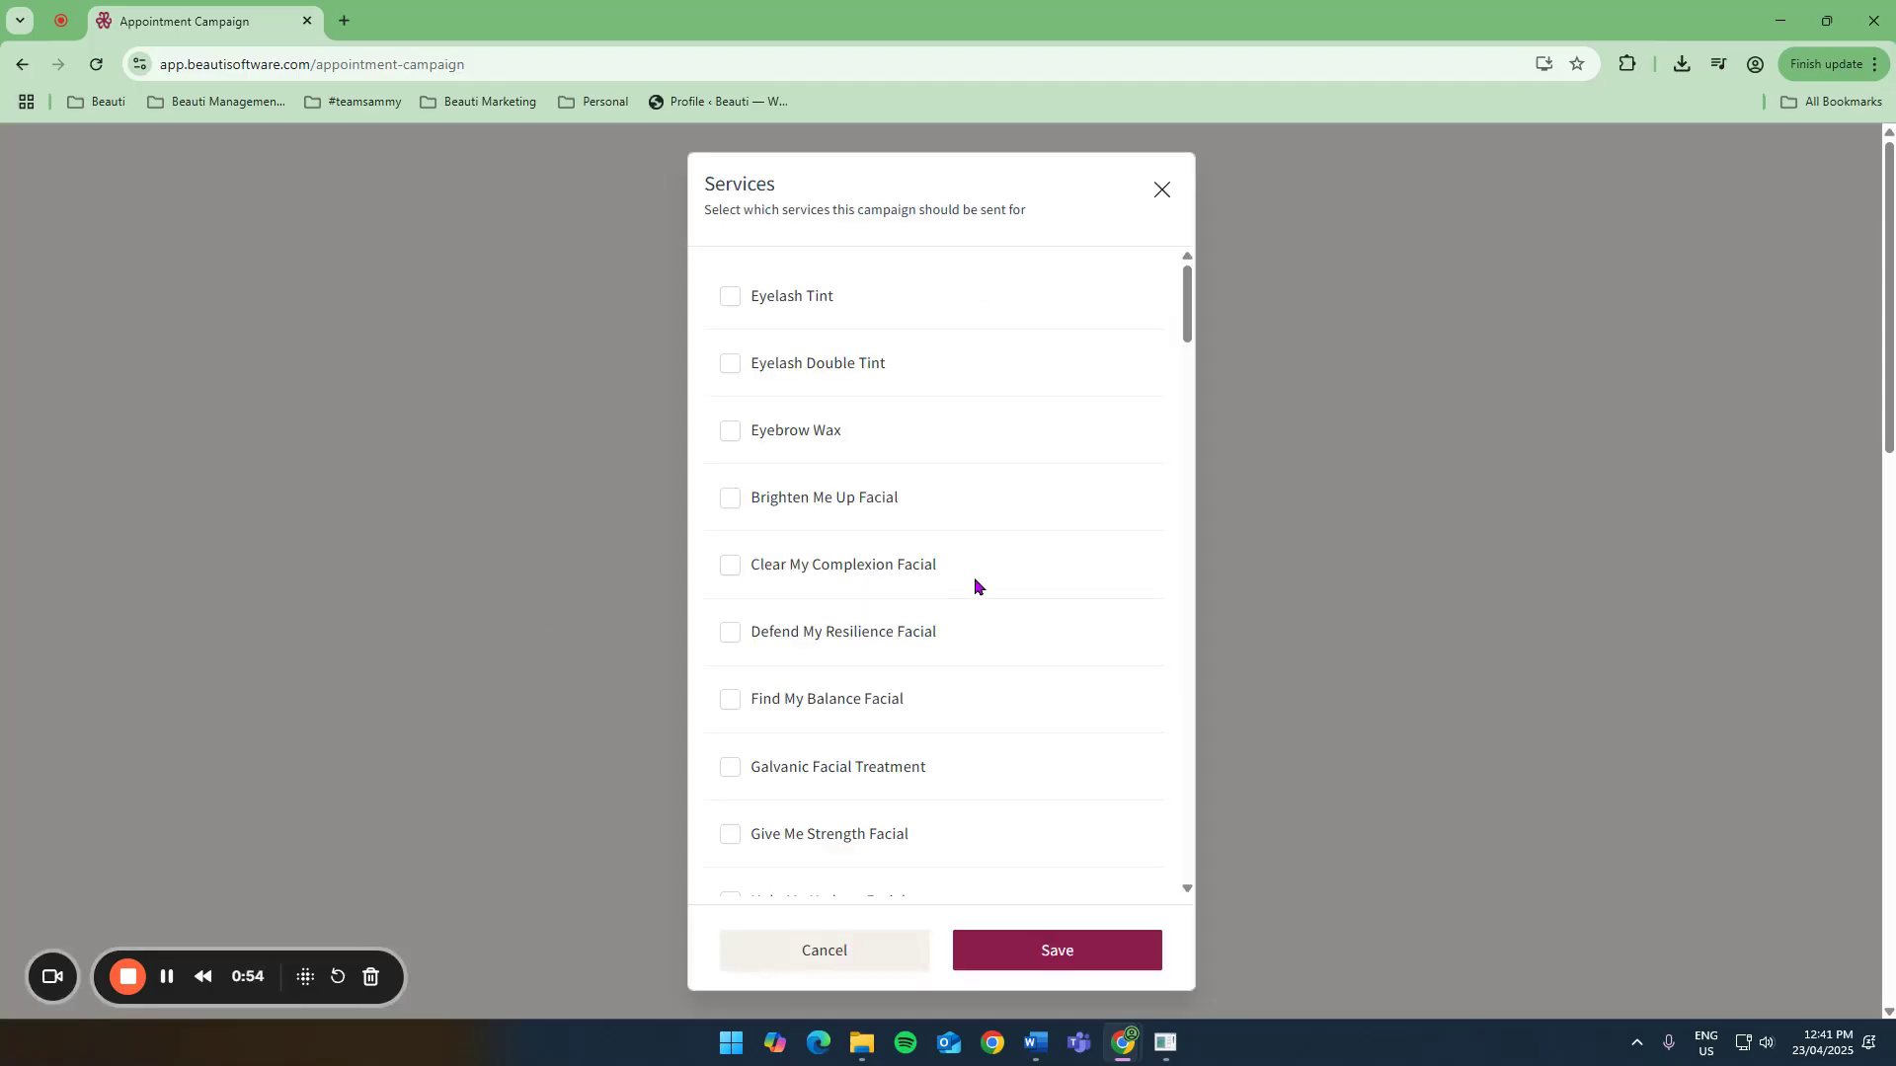
Select Brighten Me Up, Clear My Complexion, Defend My Resilience, Find My Balance, Galvanic and Give Me Strength facials and save.
left_click(731, 499)
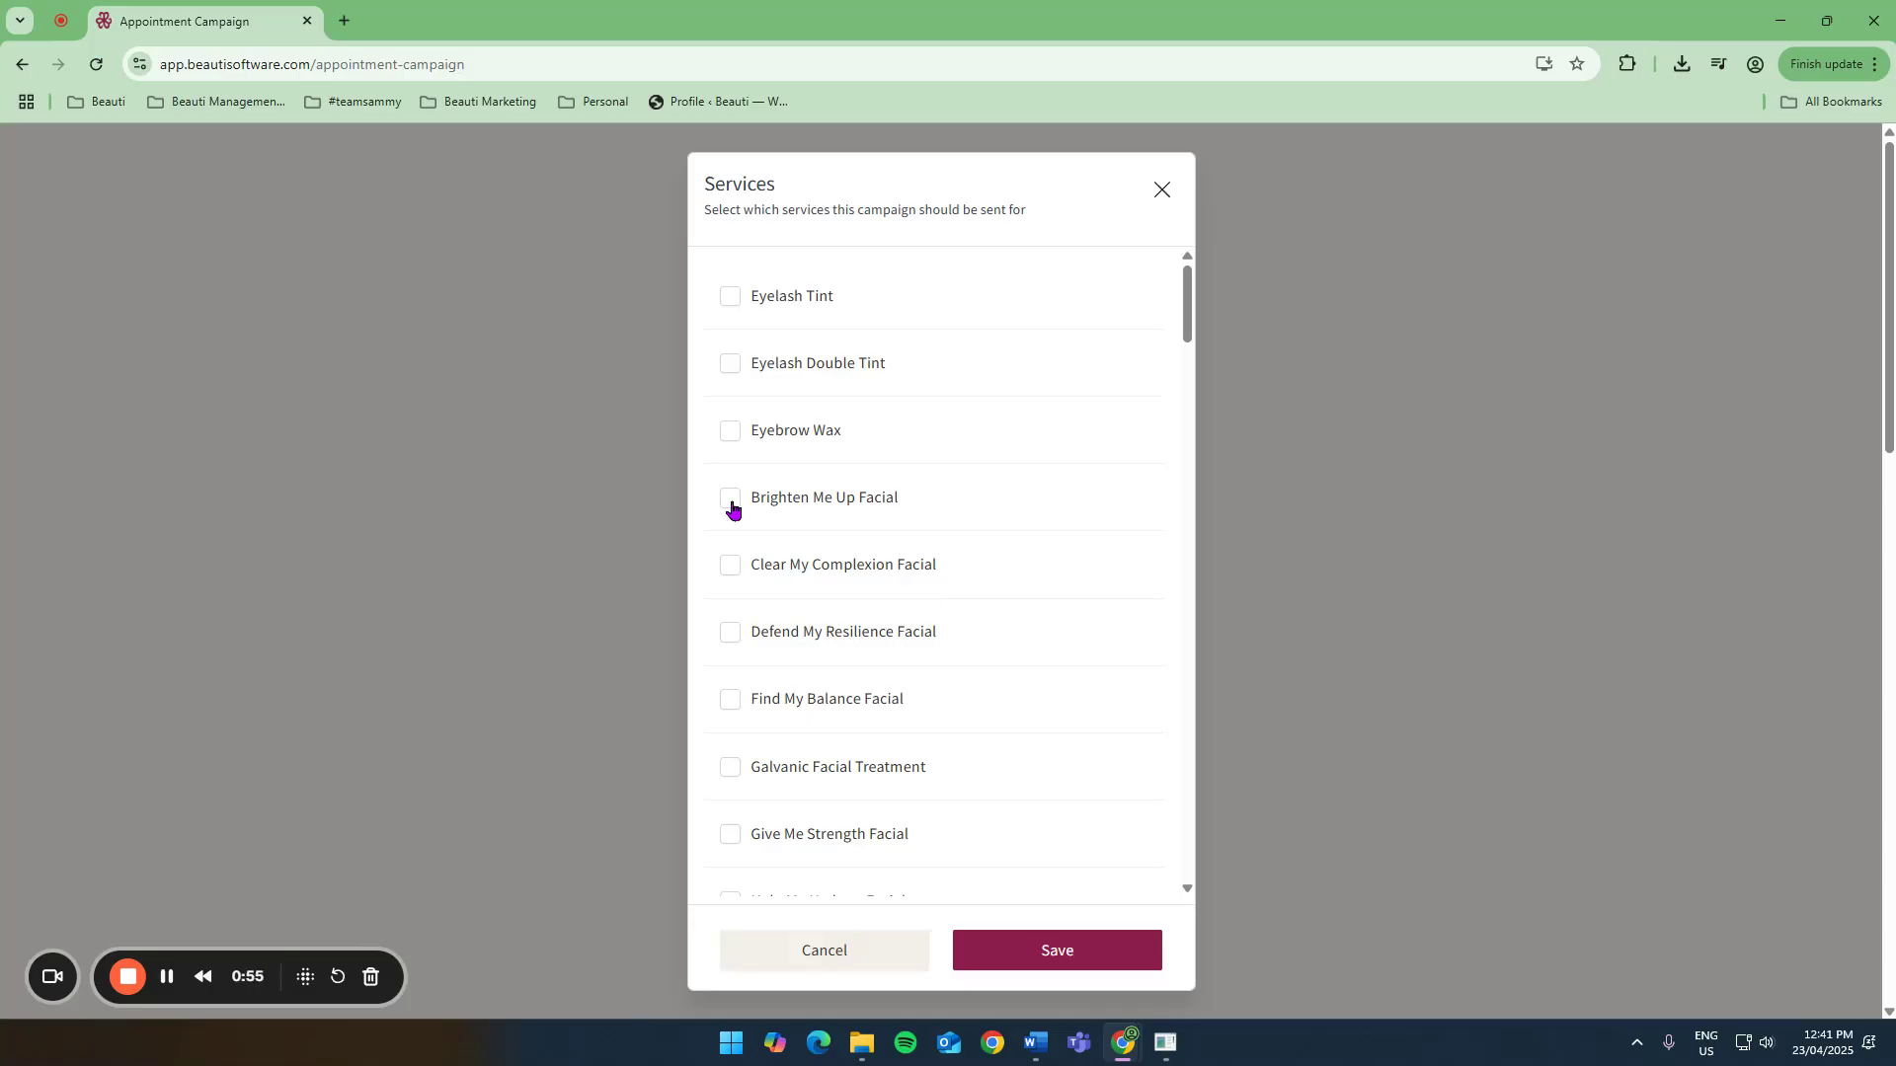
left_click(730, 568)
left_click(731, 634)
left_click(732, 703)
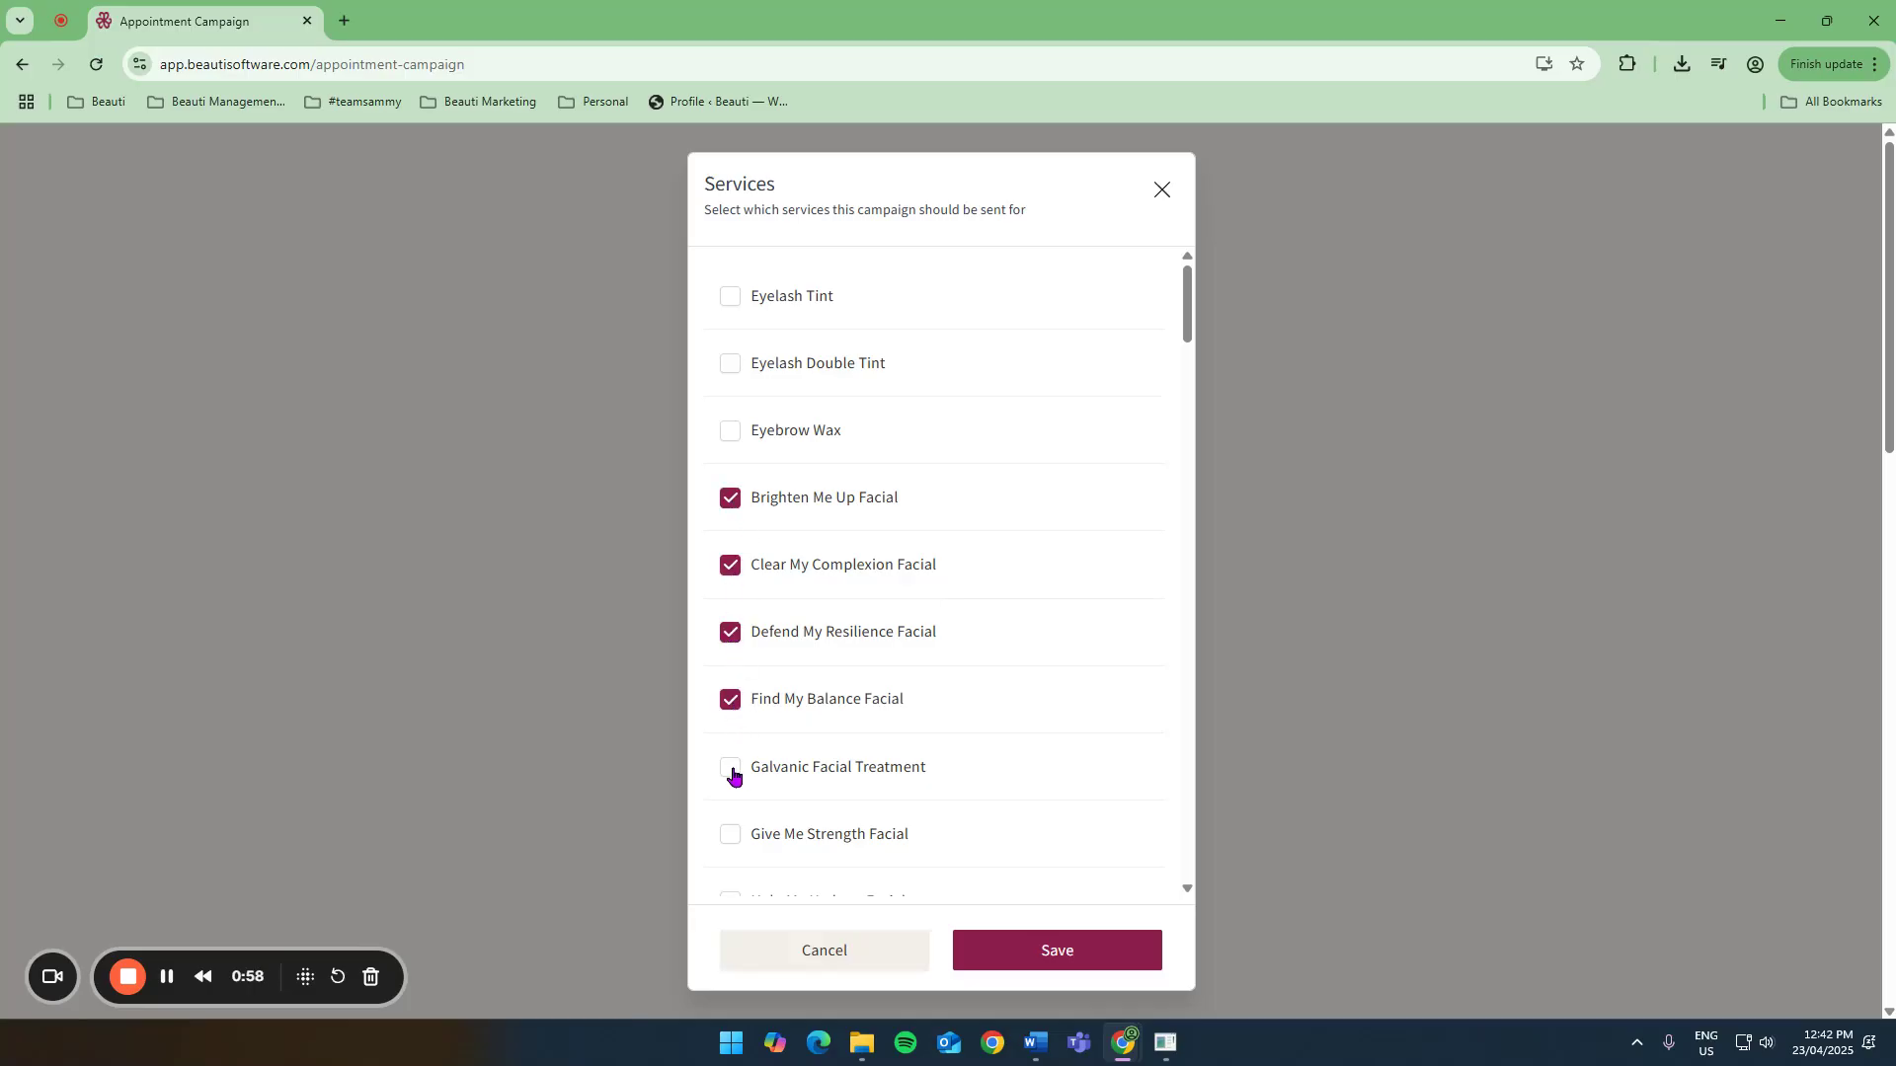
left_click(732, 769)
left_click(730, 840)
left_click(1030, 950)
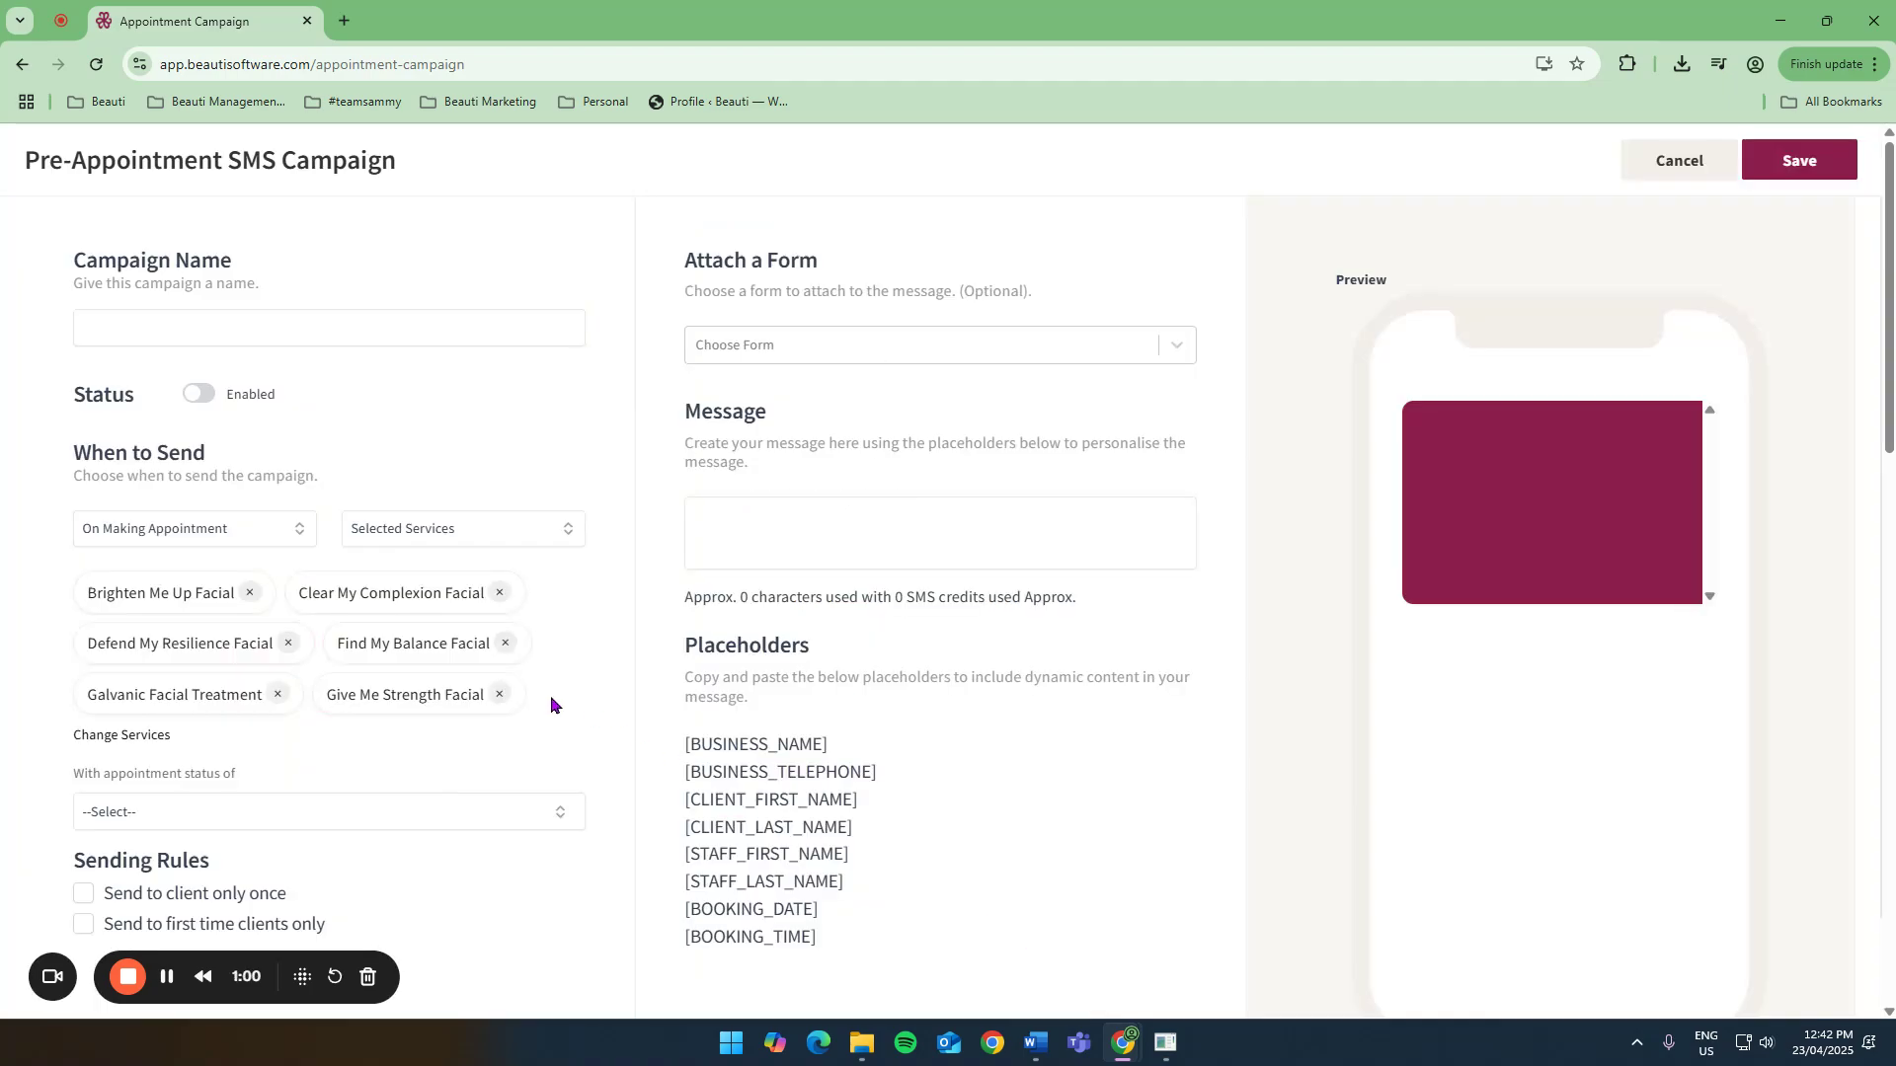
Set the appointment status to Pencilled In and tick Send to client only once.
scroll(566, 634, "down", 1)
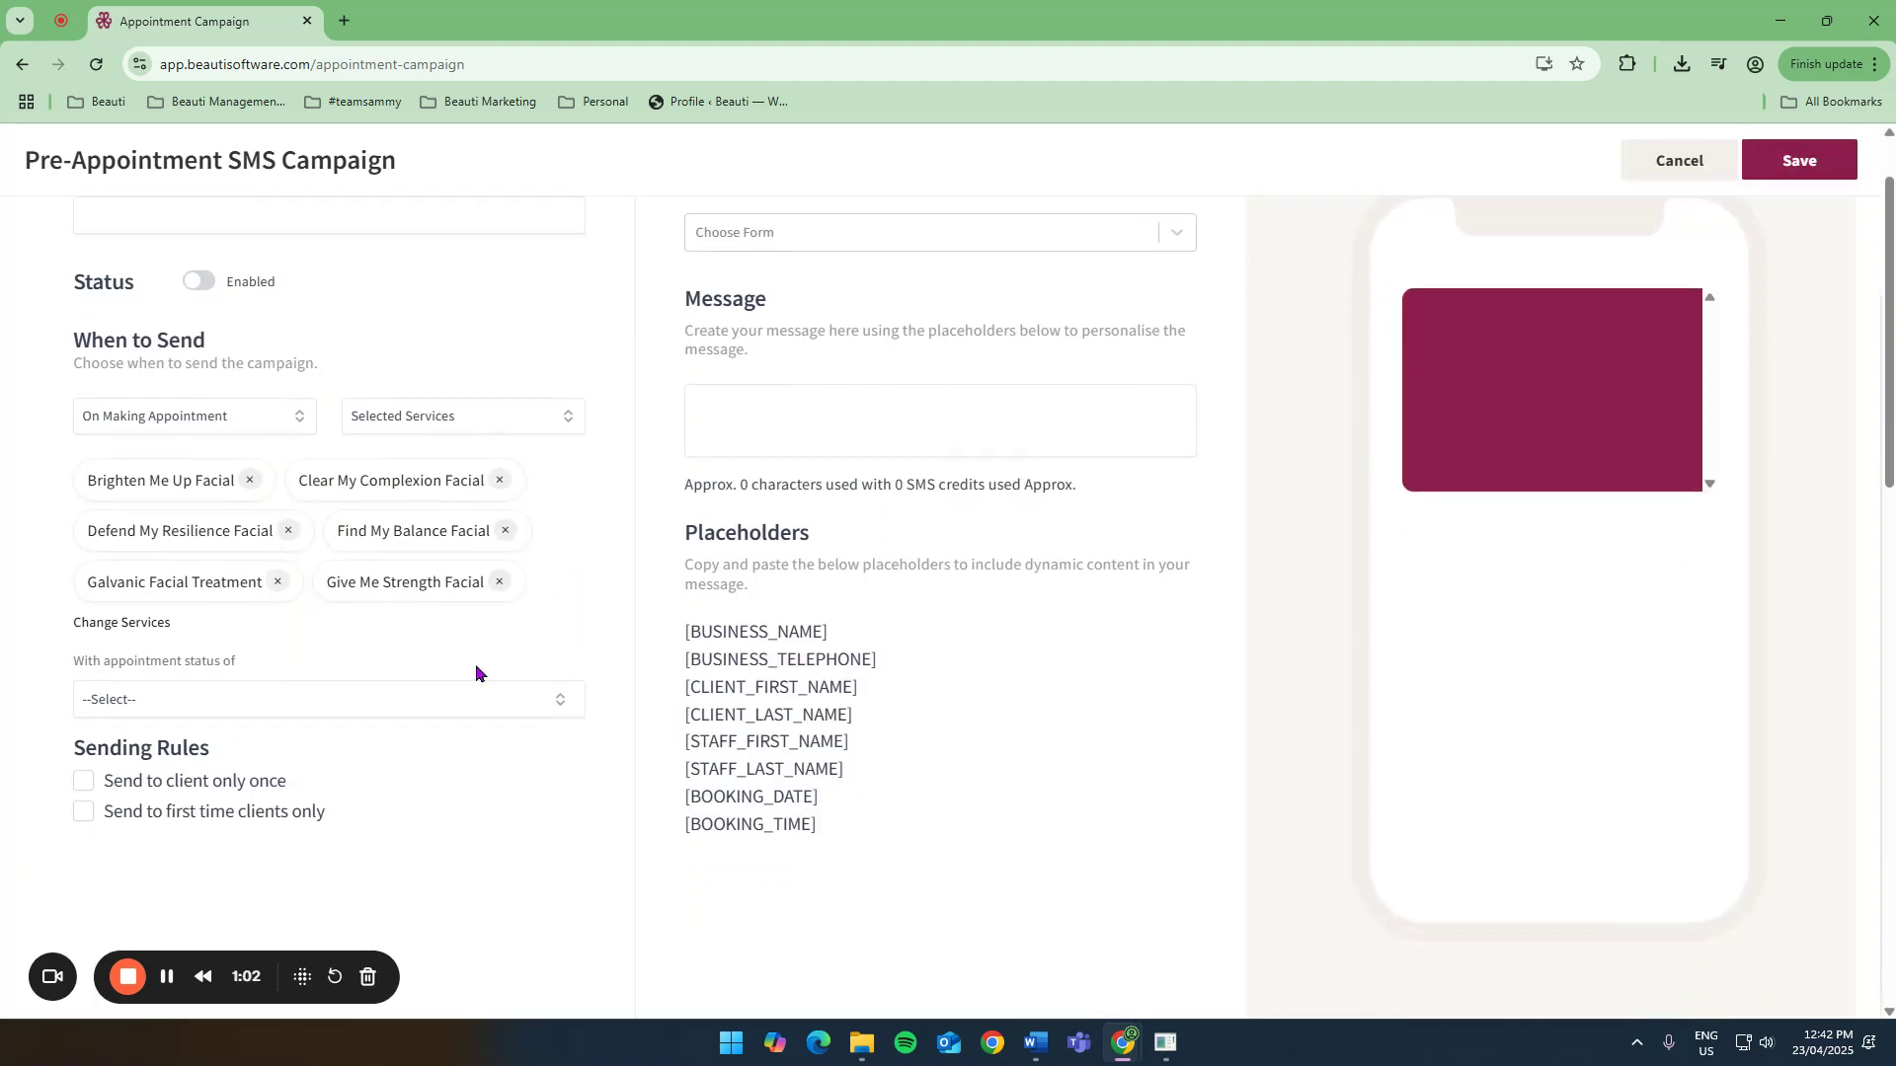
left_click(297, 701)
left_click(148, 758)
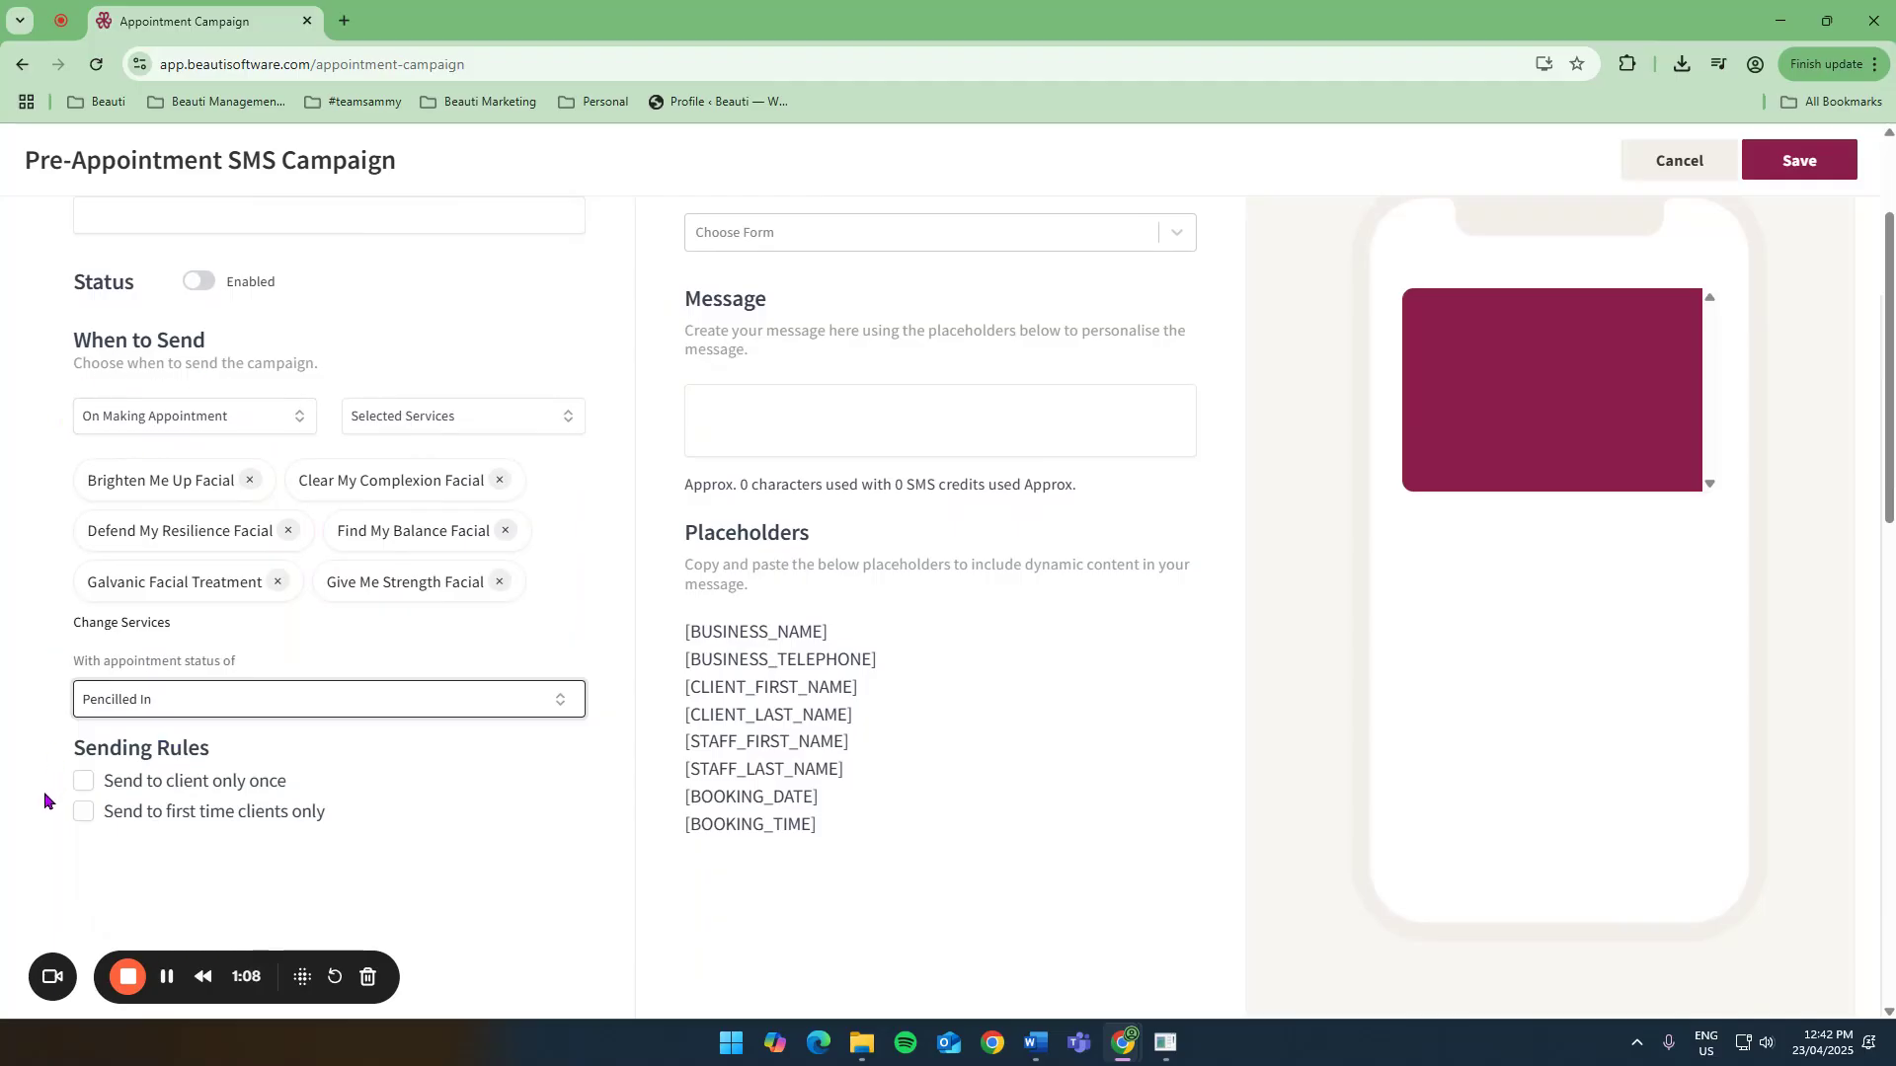
left_click(83, 781)
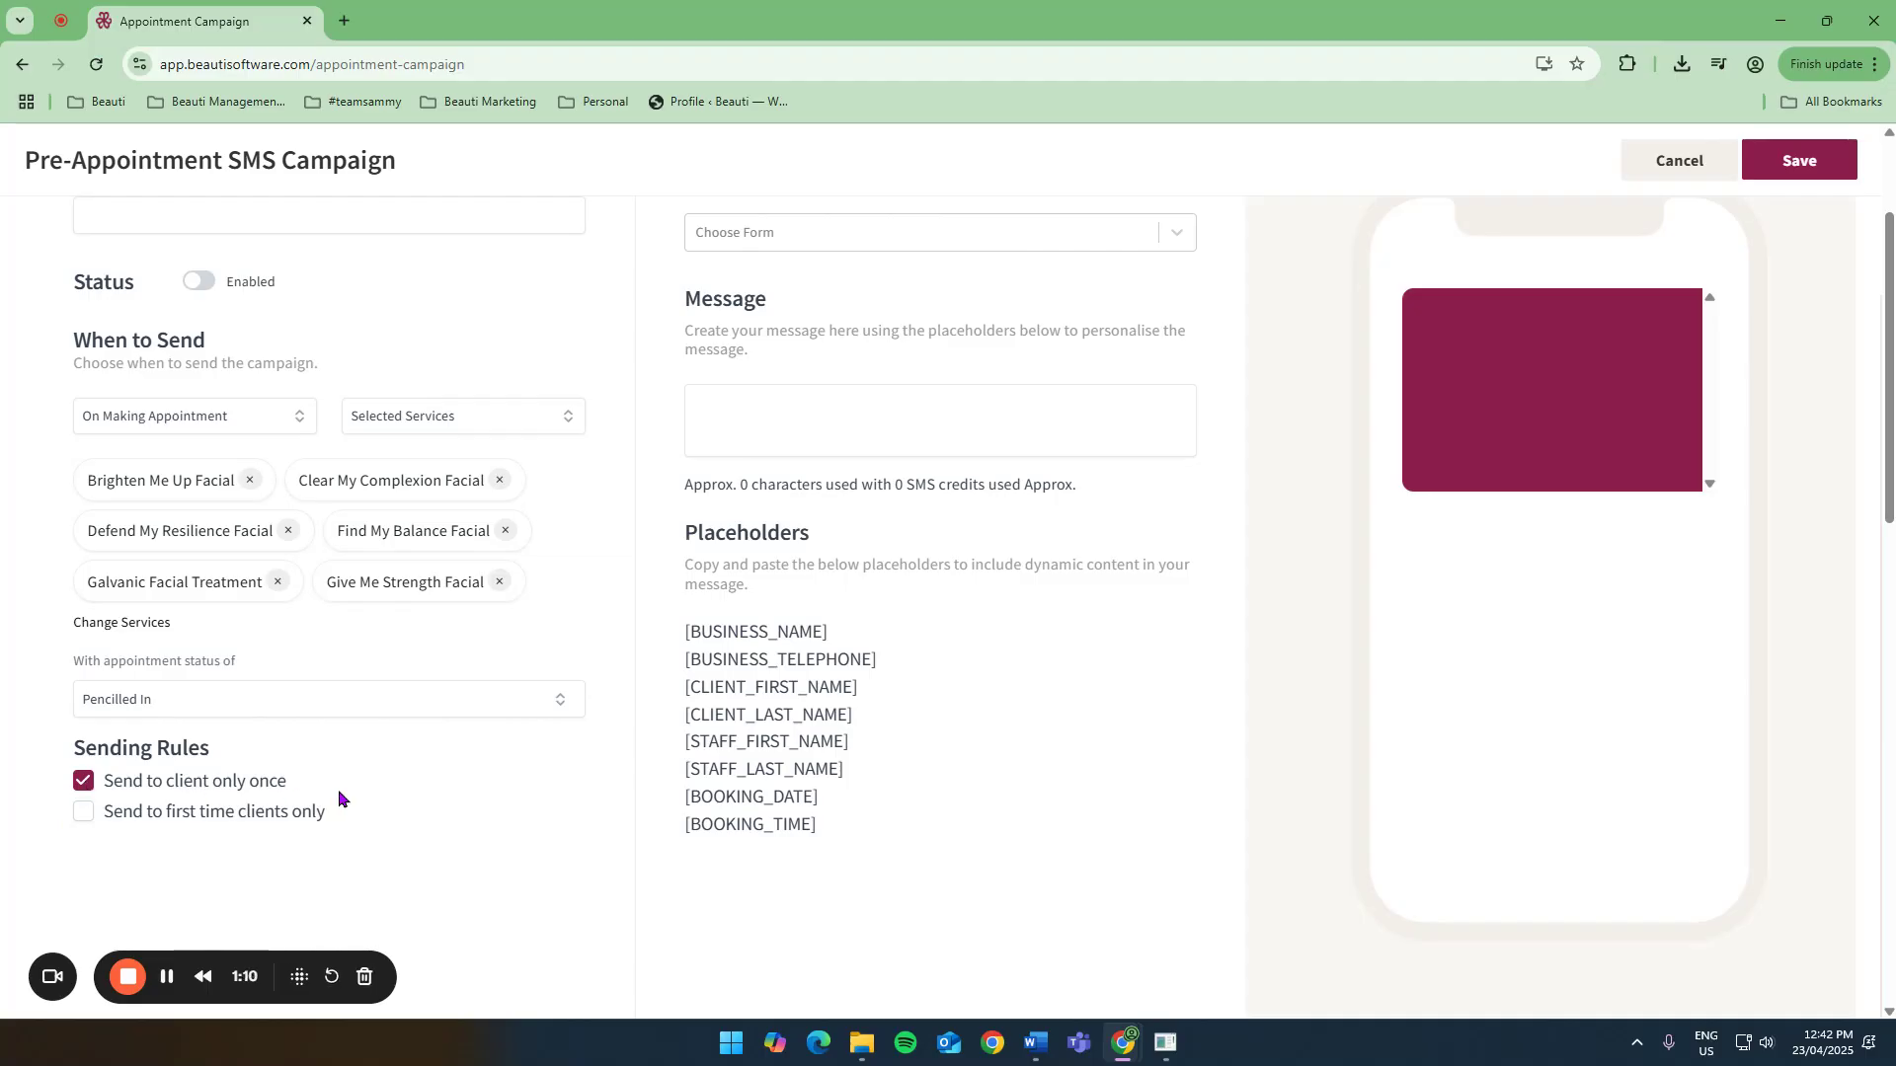
Attach the Consultation Form to the message.
left_click(815, 417)
scroll(815, 417, "up", 1)
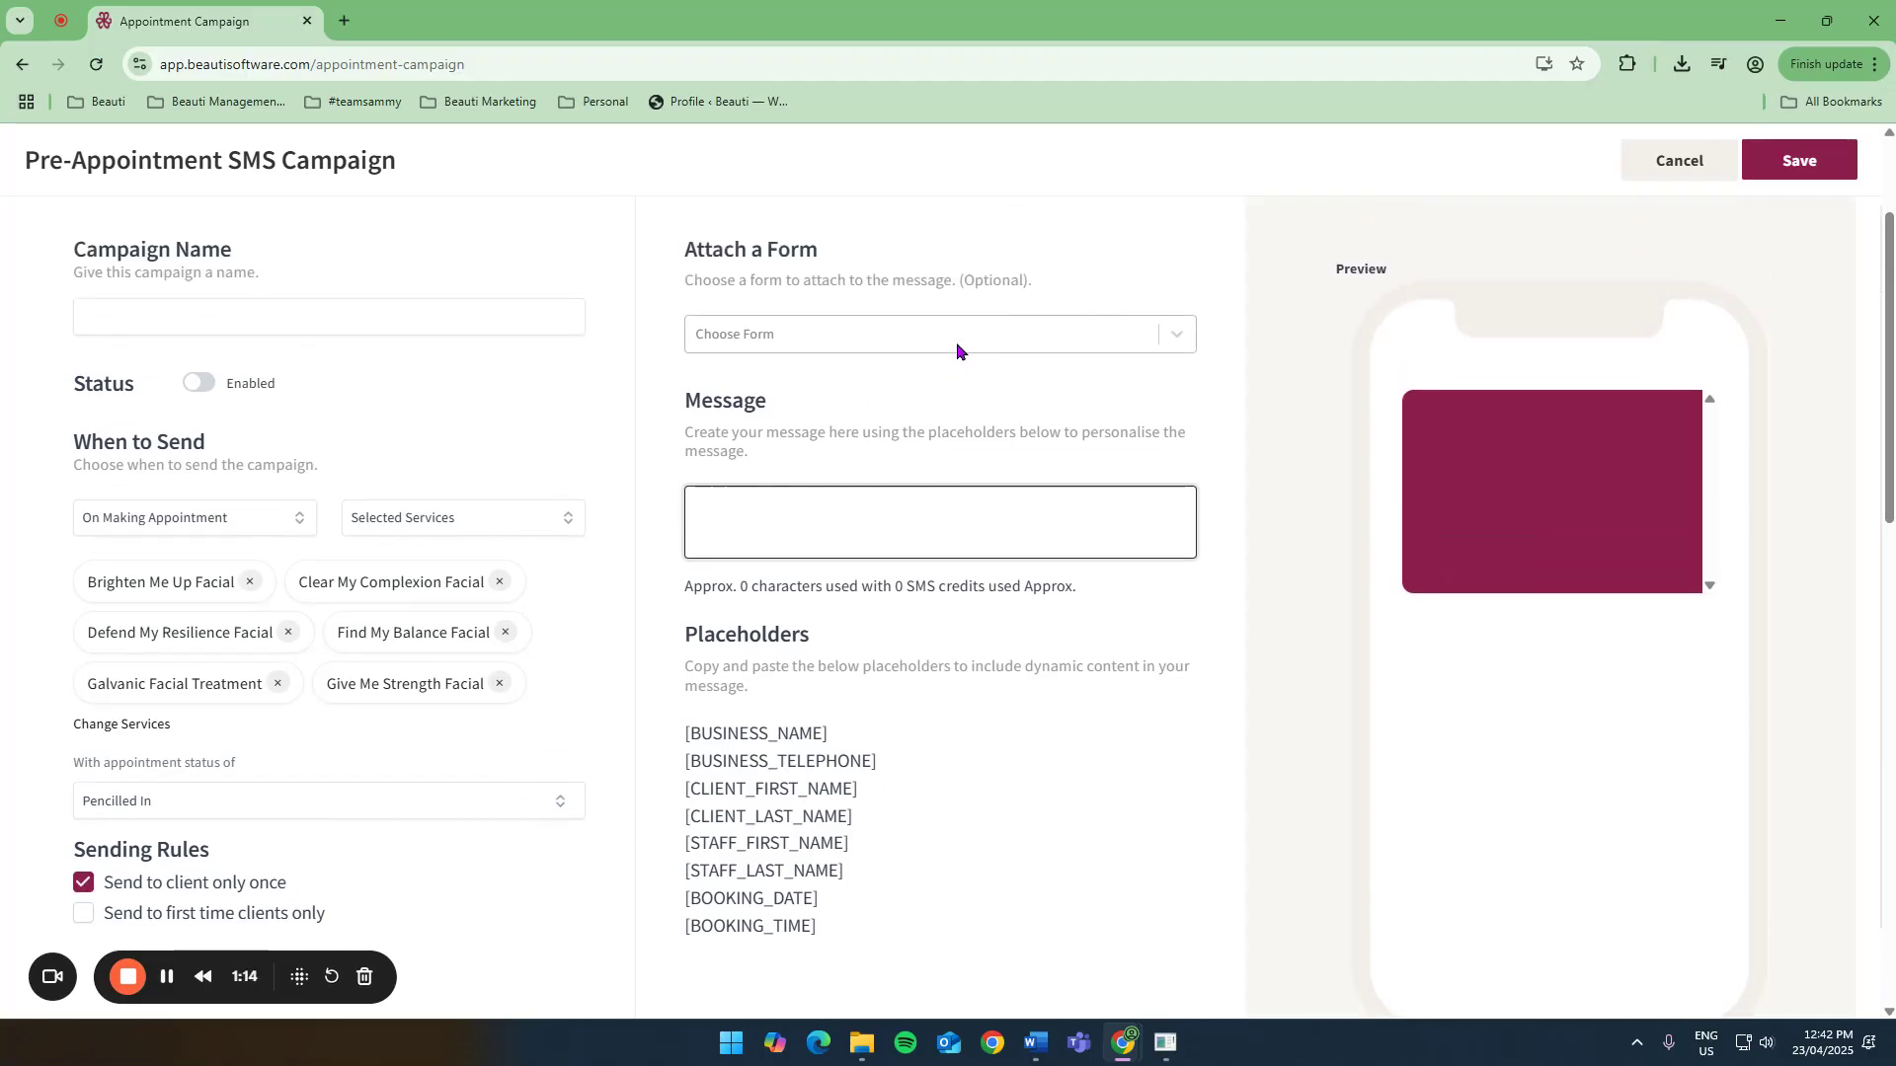
left_click(956, 340)
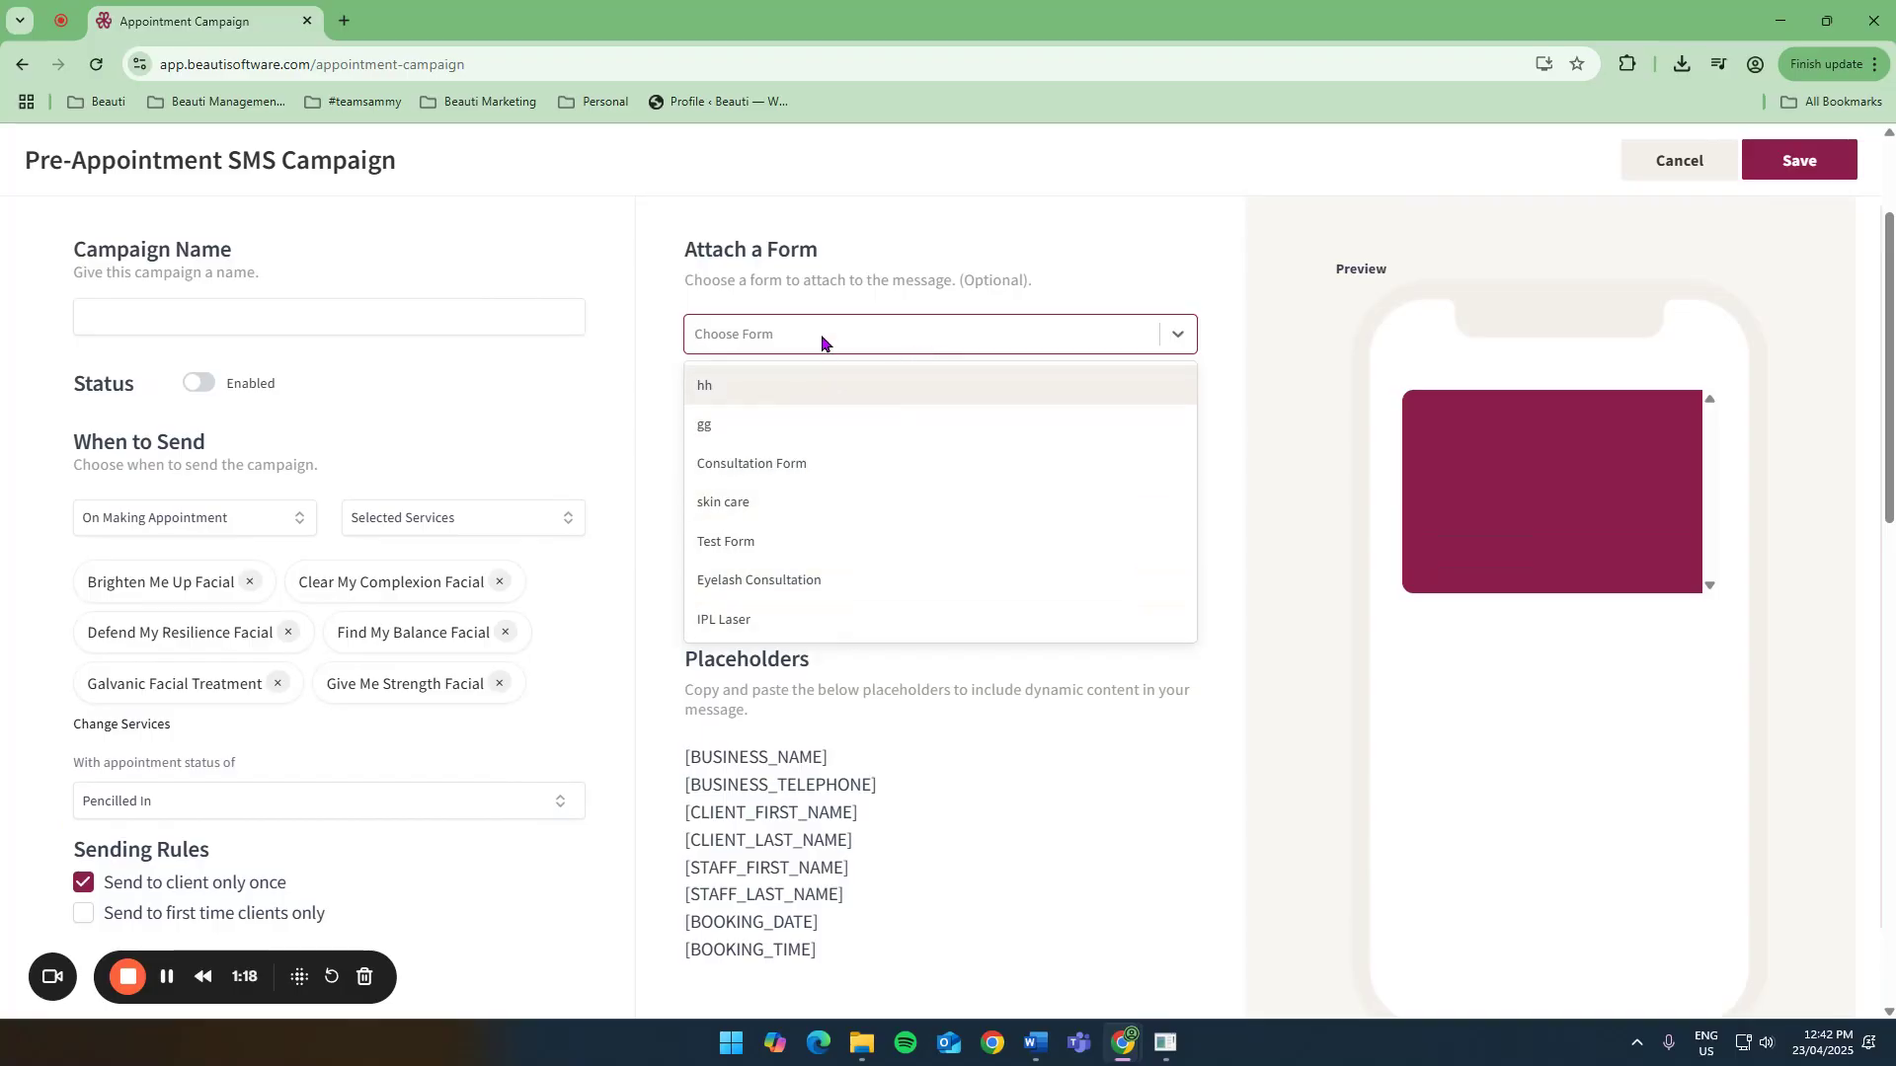
left_click(783, 461)
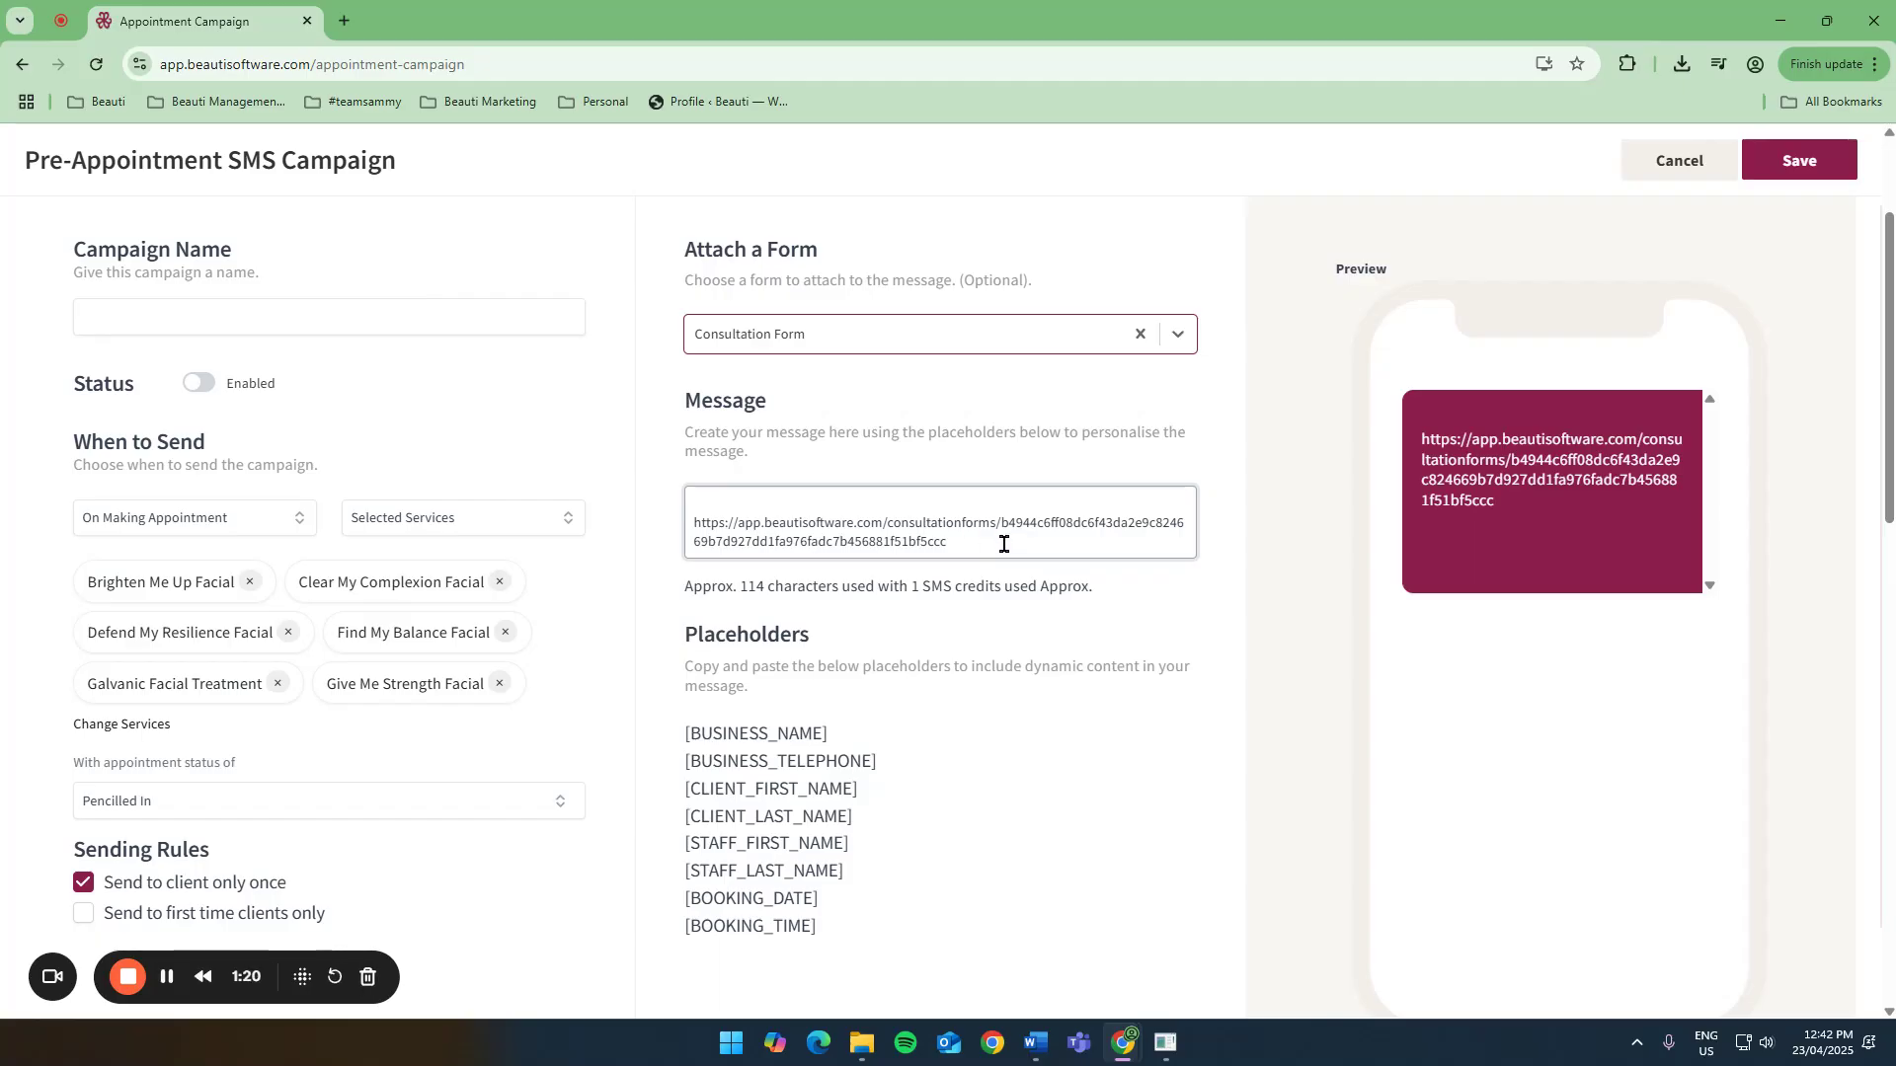
Add "Hi" followed by the [CLIENT_FIRST_NAME] placeholder before the form link in the message.
left_click_drag(1003, 544, 798, 515)
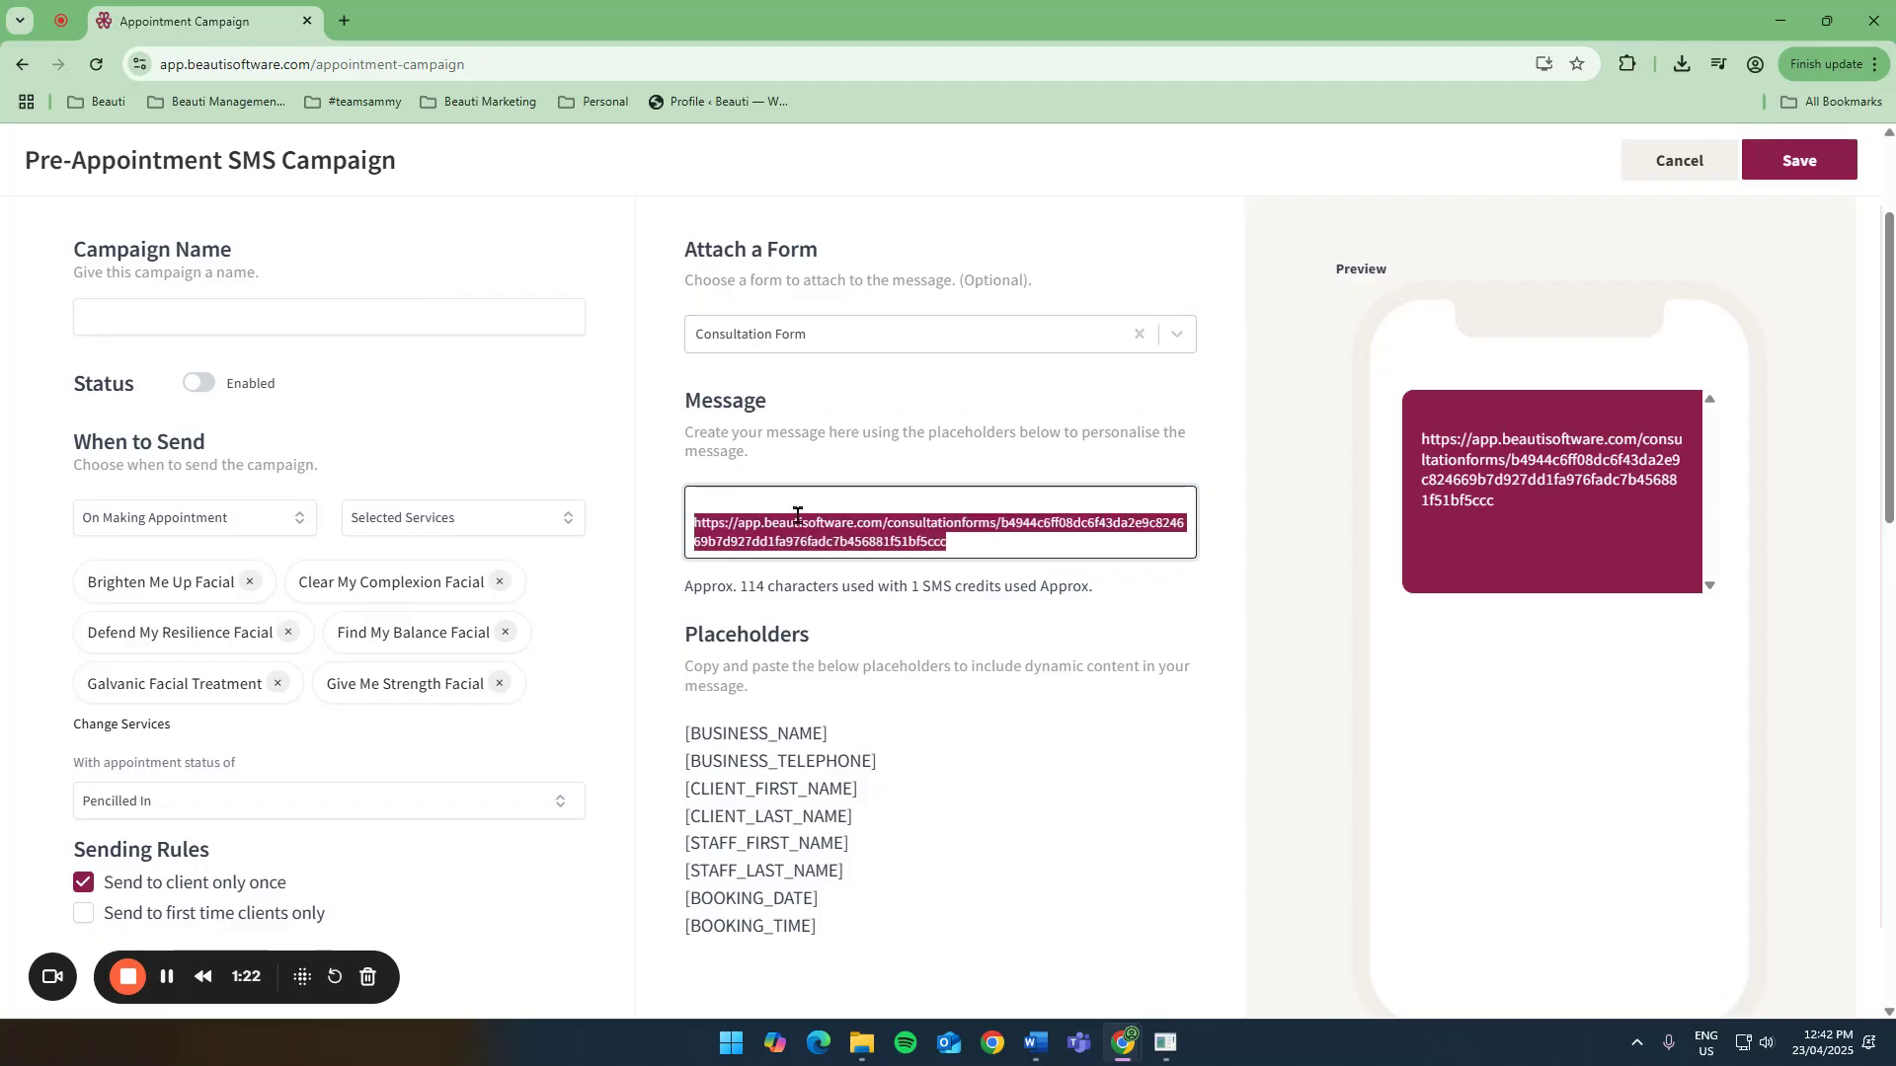
left_click(846, 504)
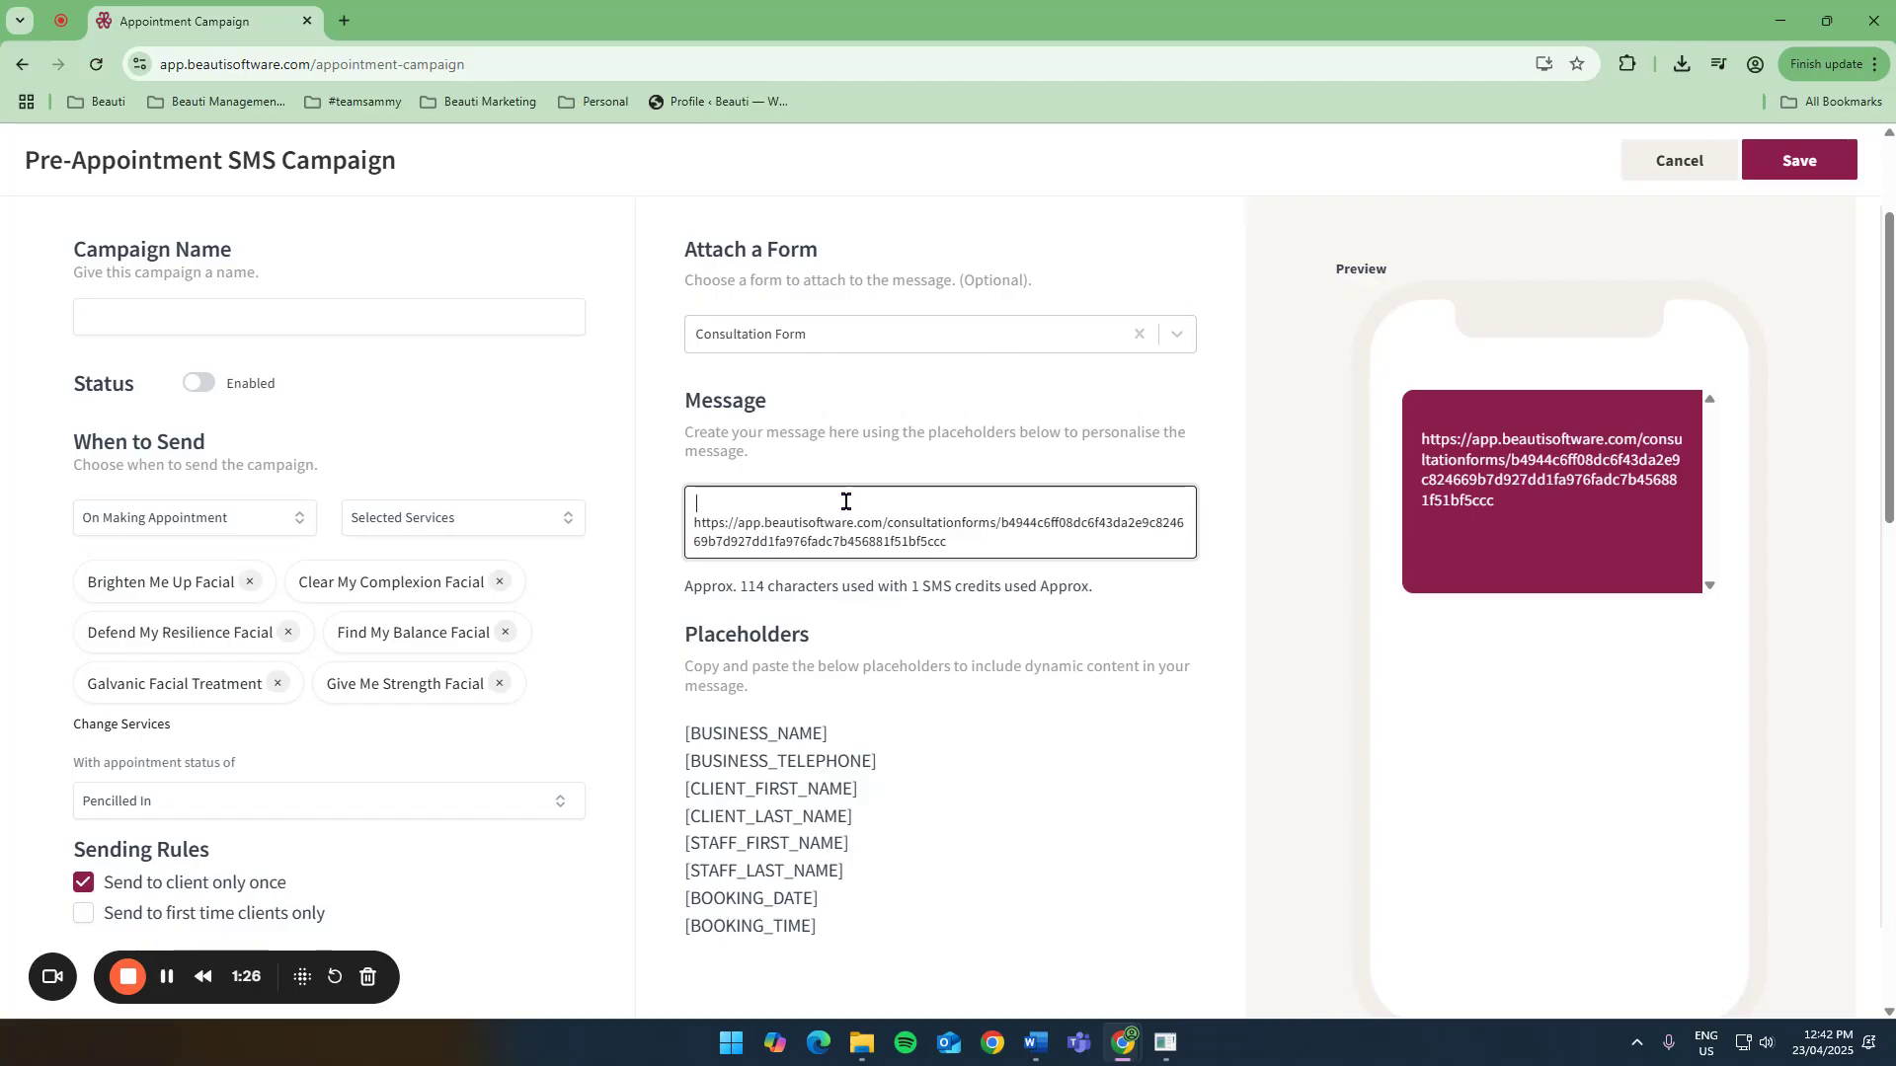
type("Hi")
left_click_drag(679, 789, 904, 800)
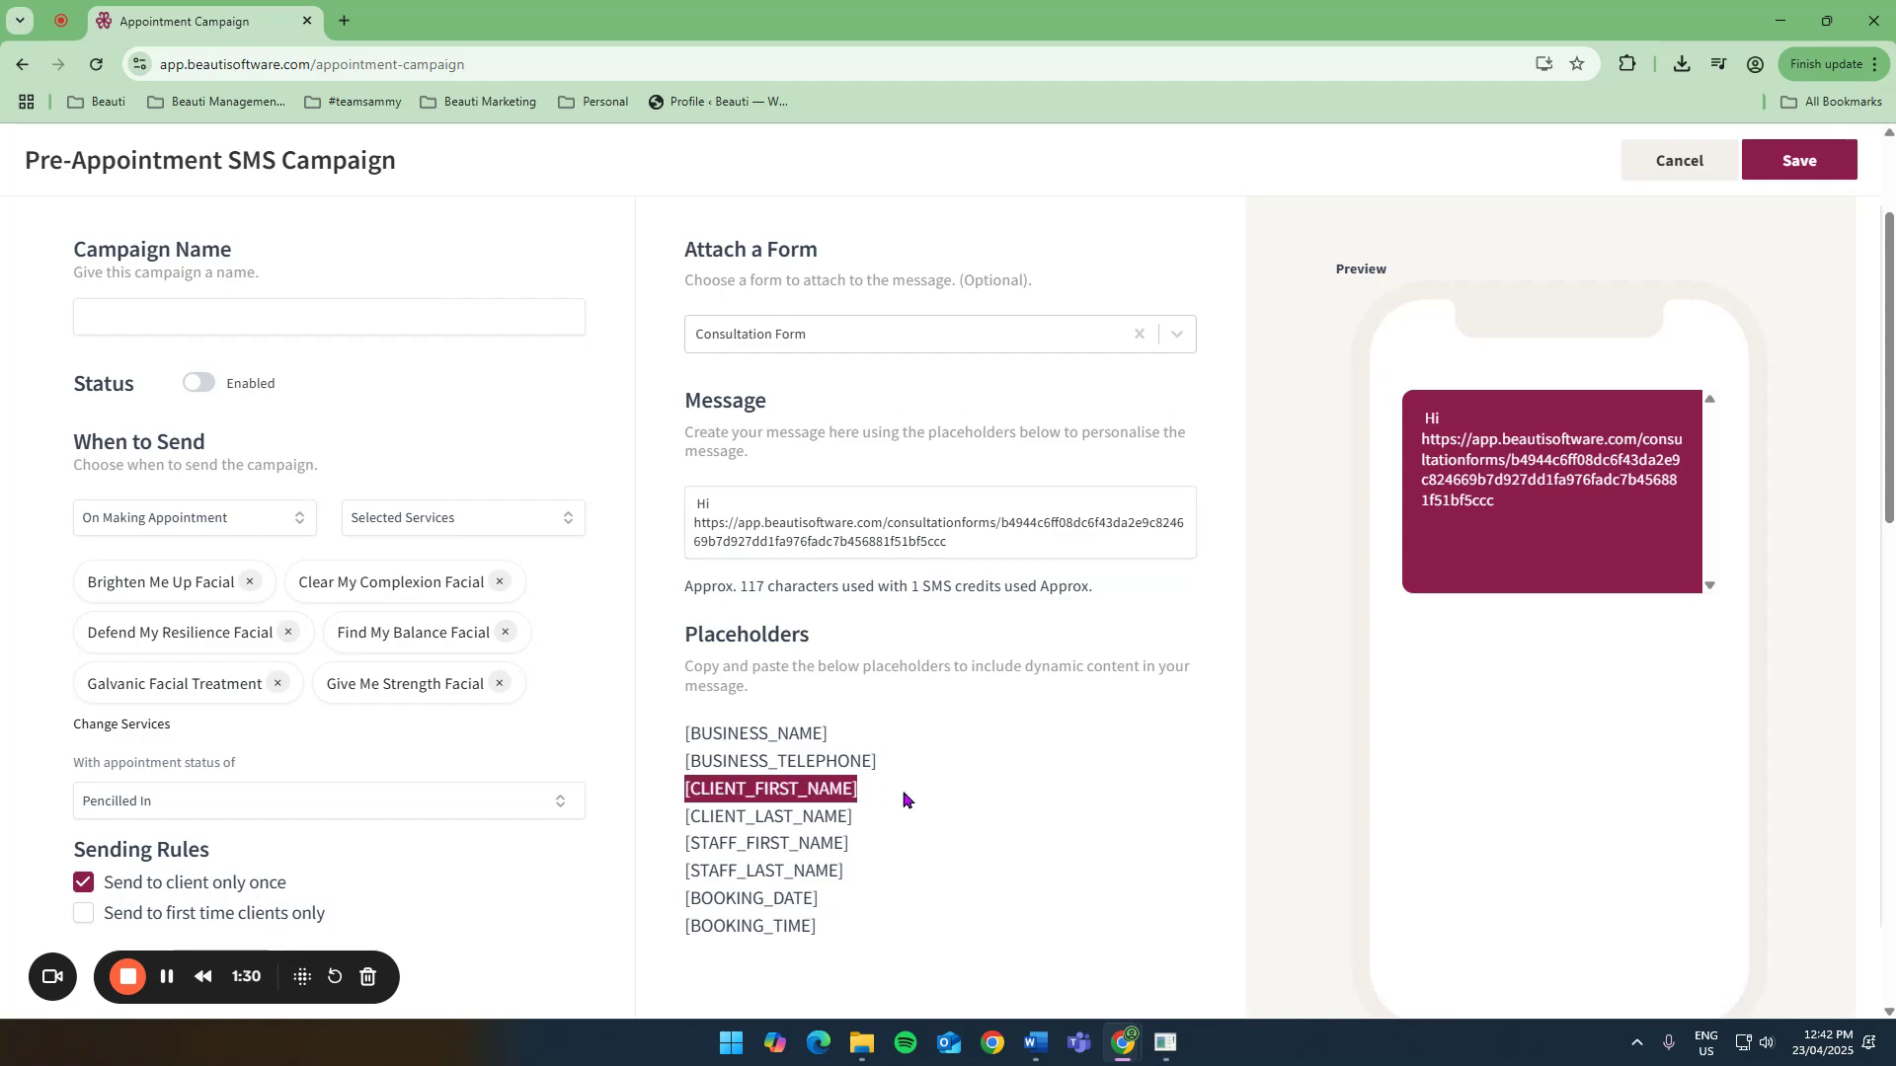
key("ctrl+c")
left_click(771, 505)
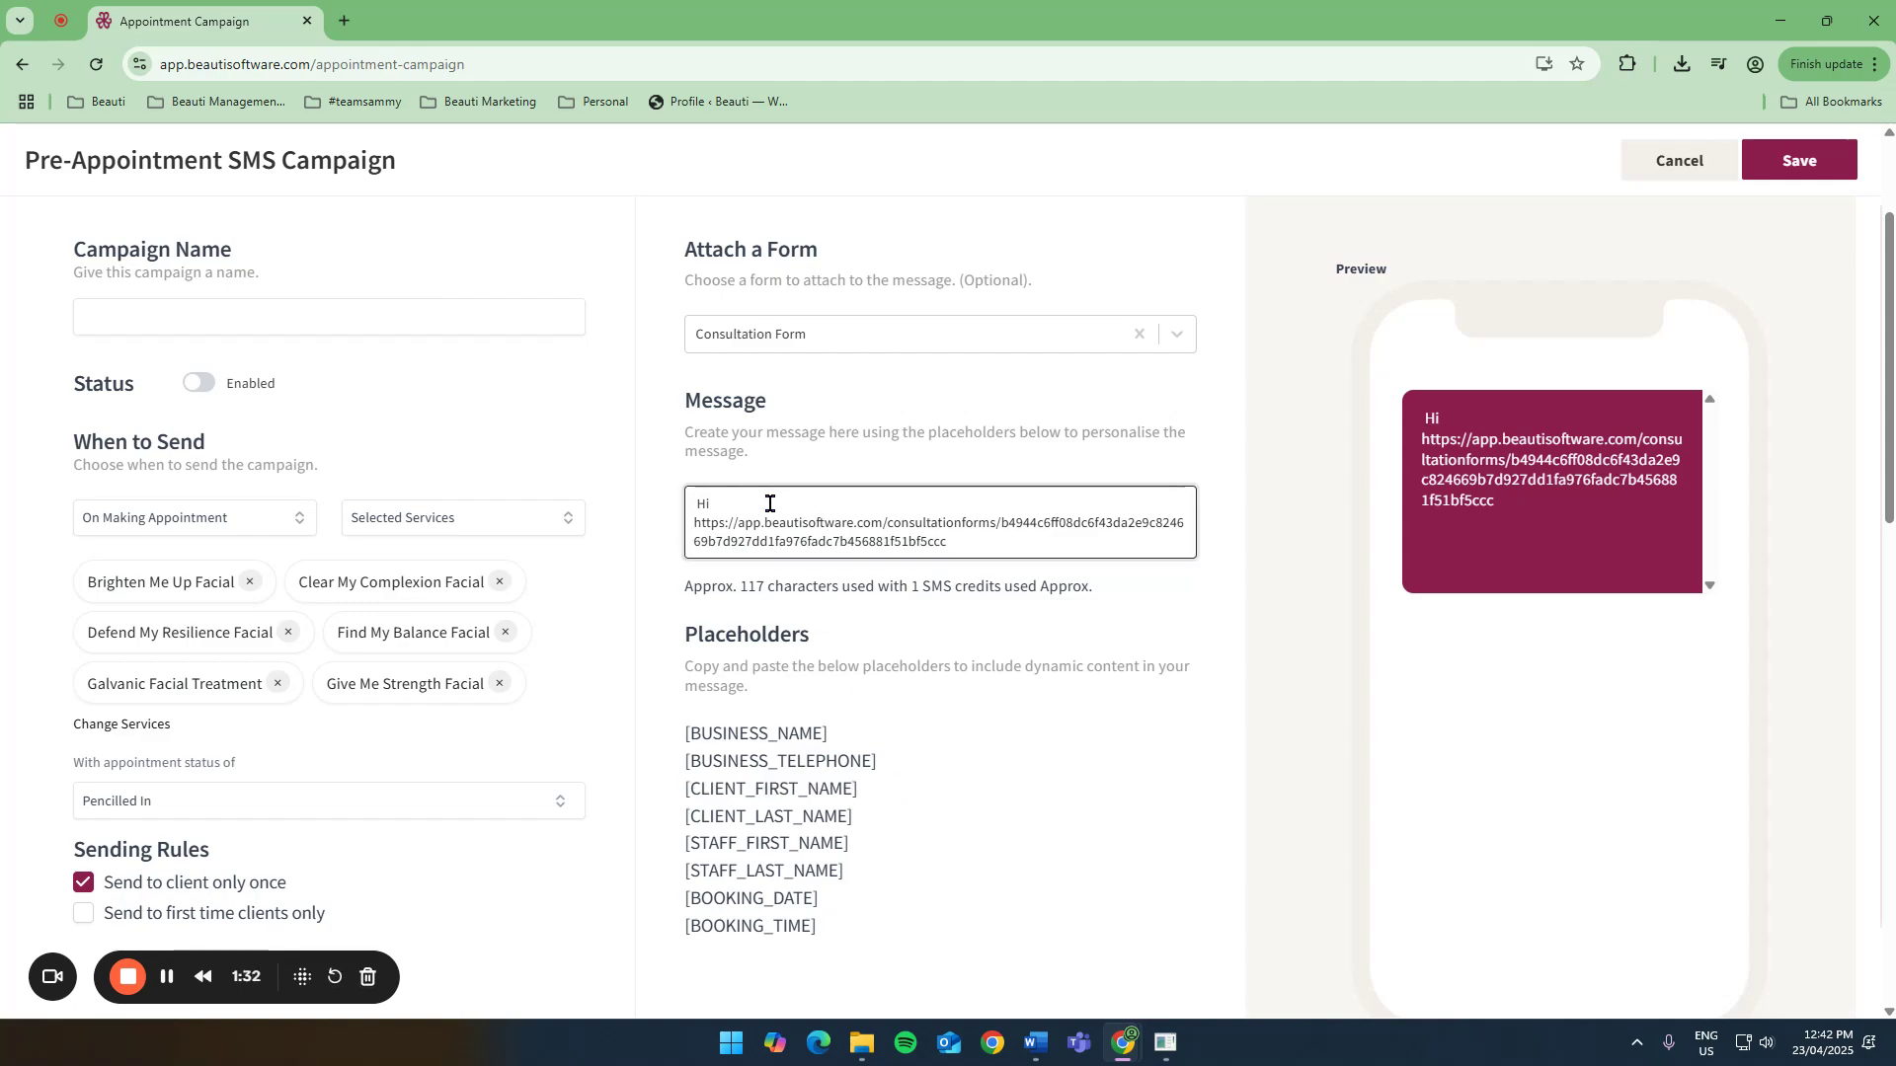
key("ctrl+v")
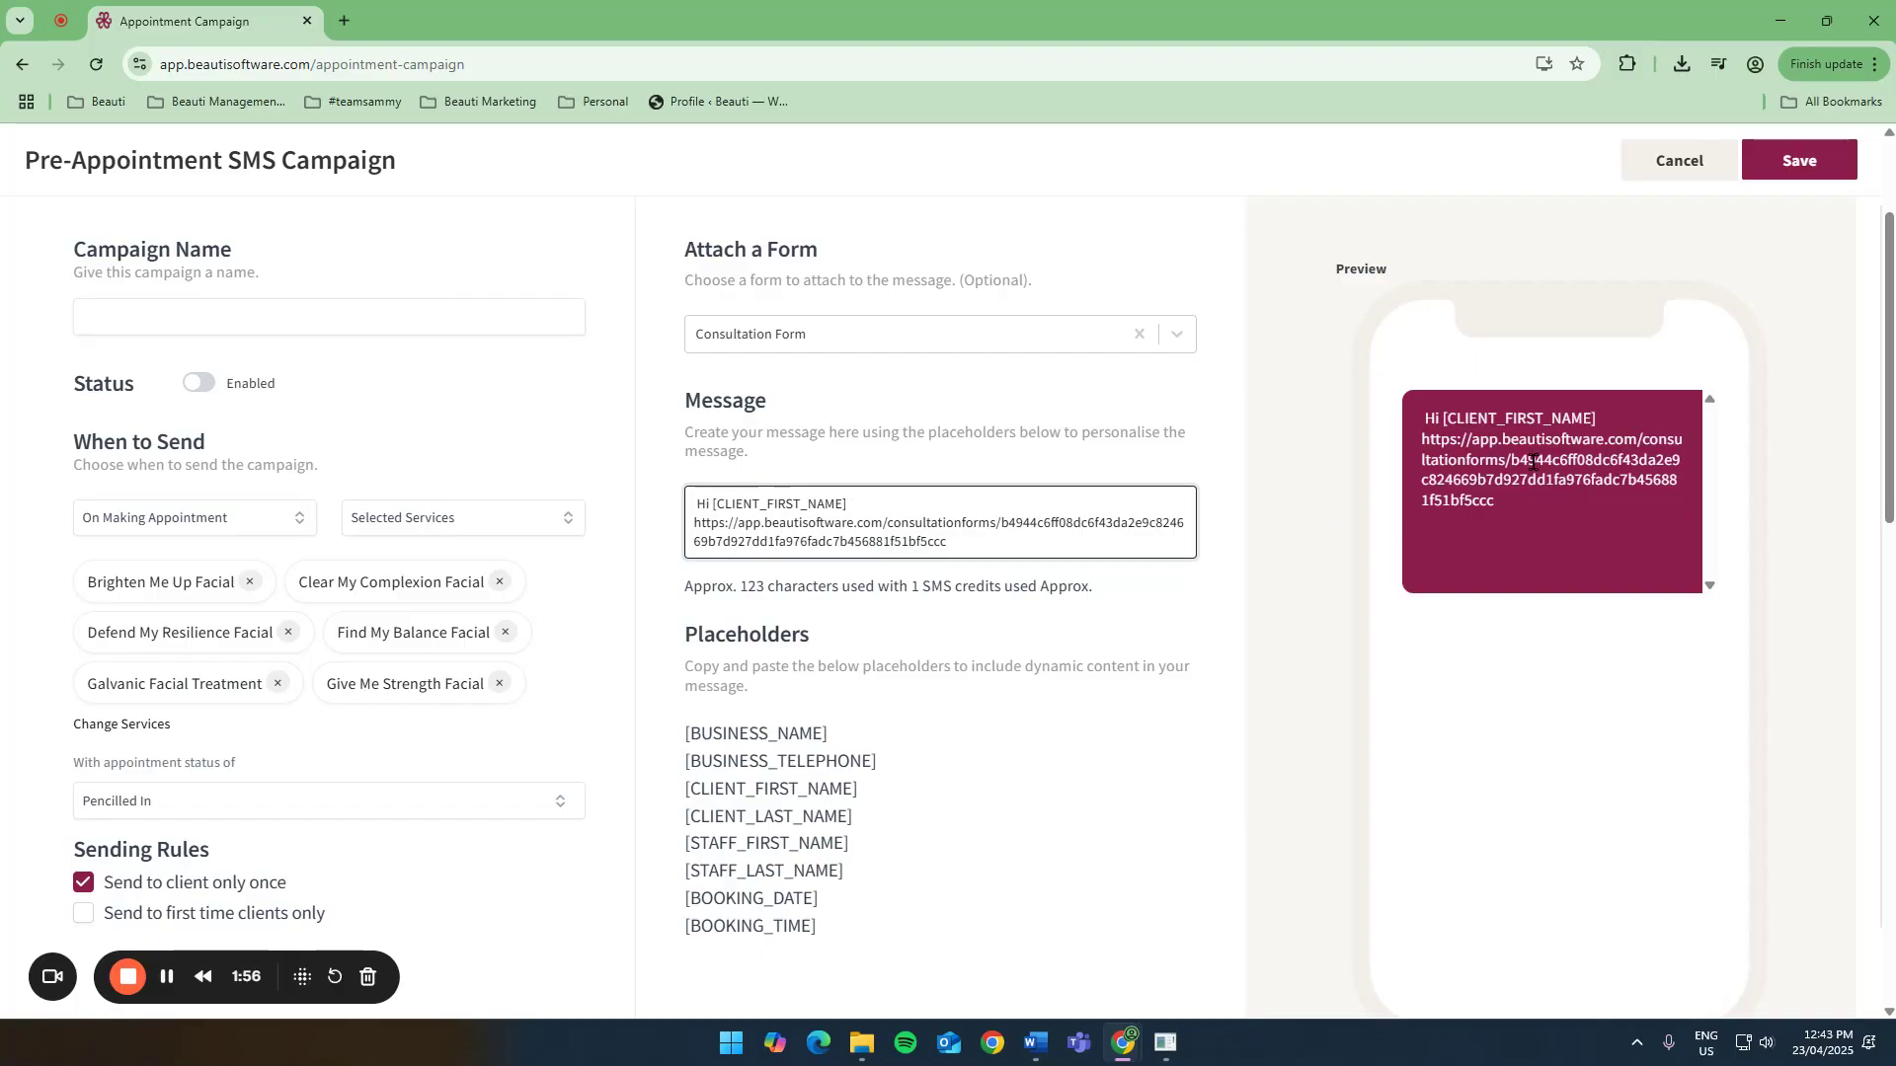
Untick Send to client only once and delete the entire message text.
scroll(1117, 377, "down", 1)
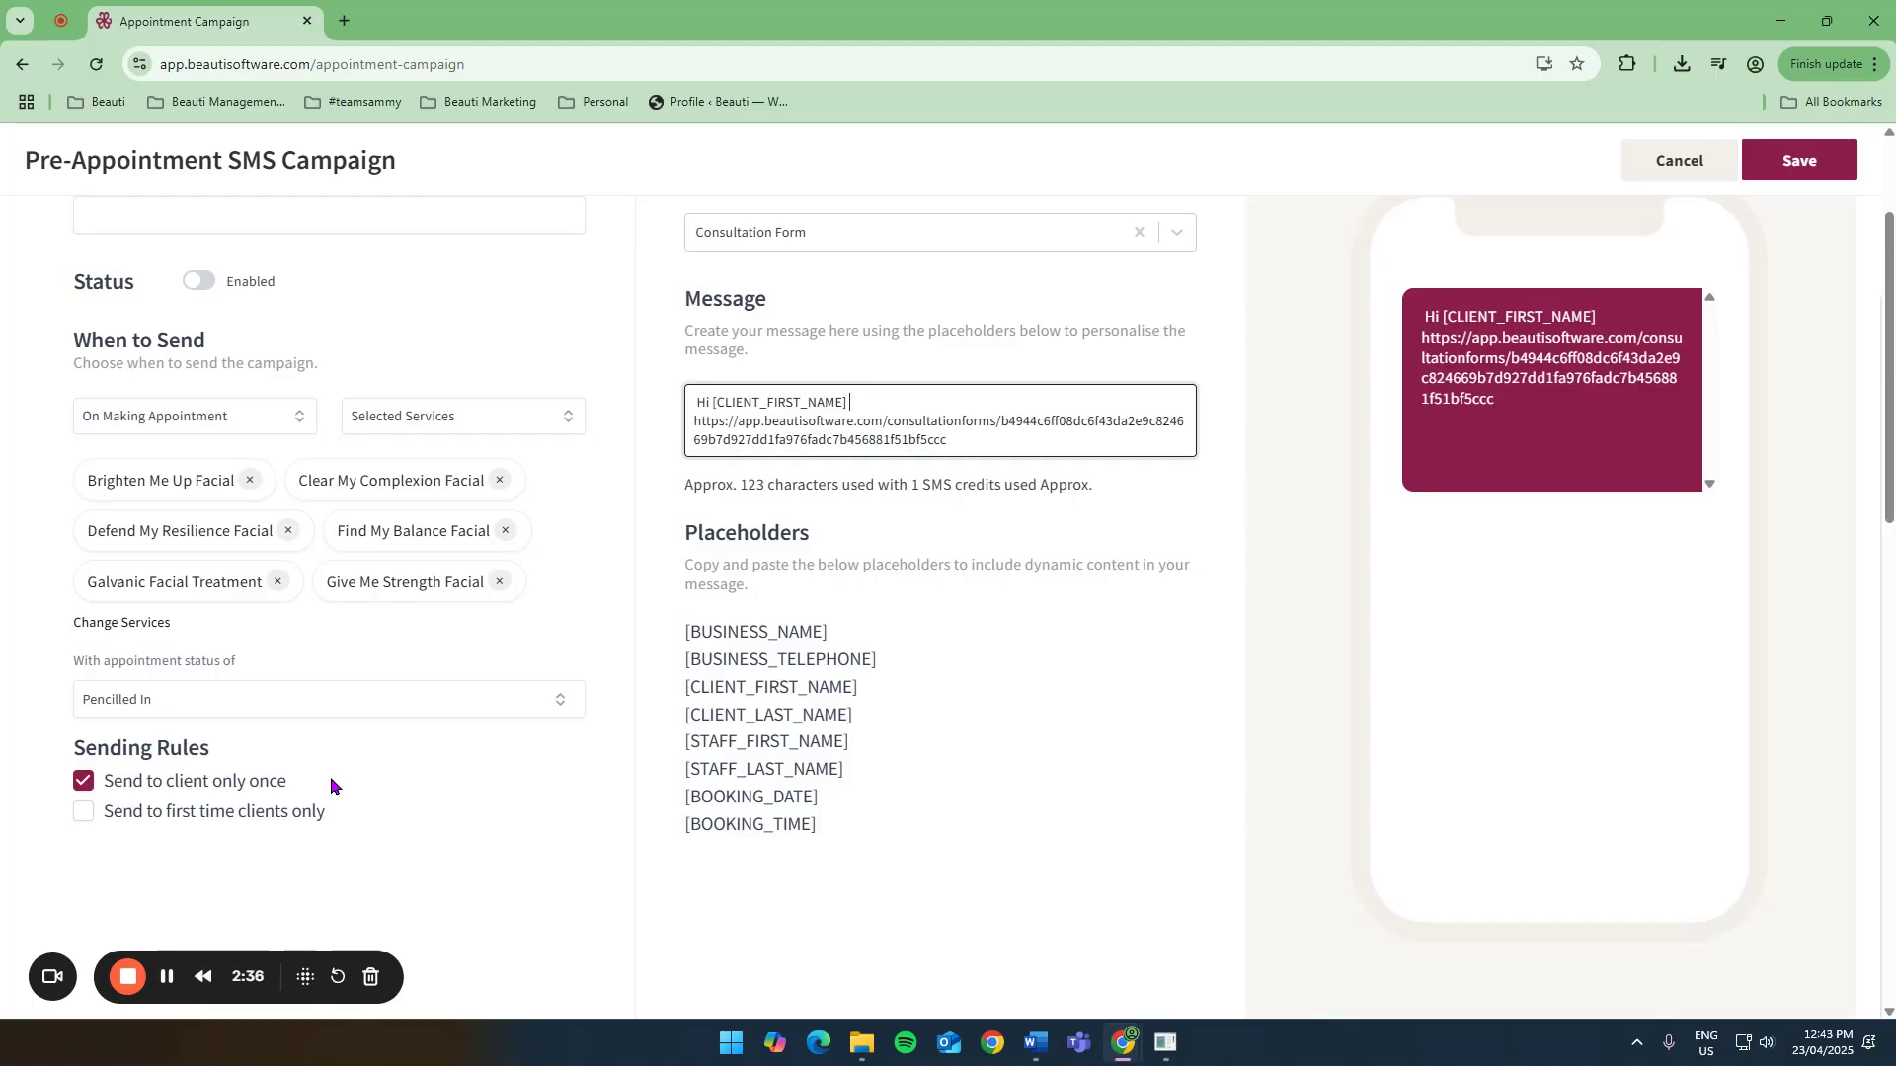
left_click(85, 784)
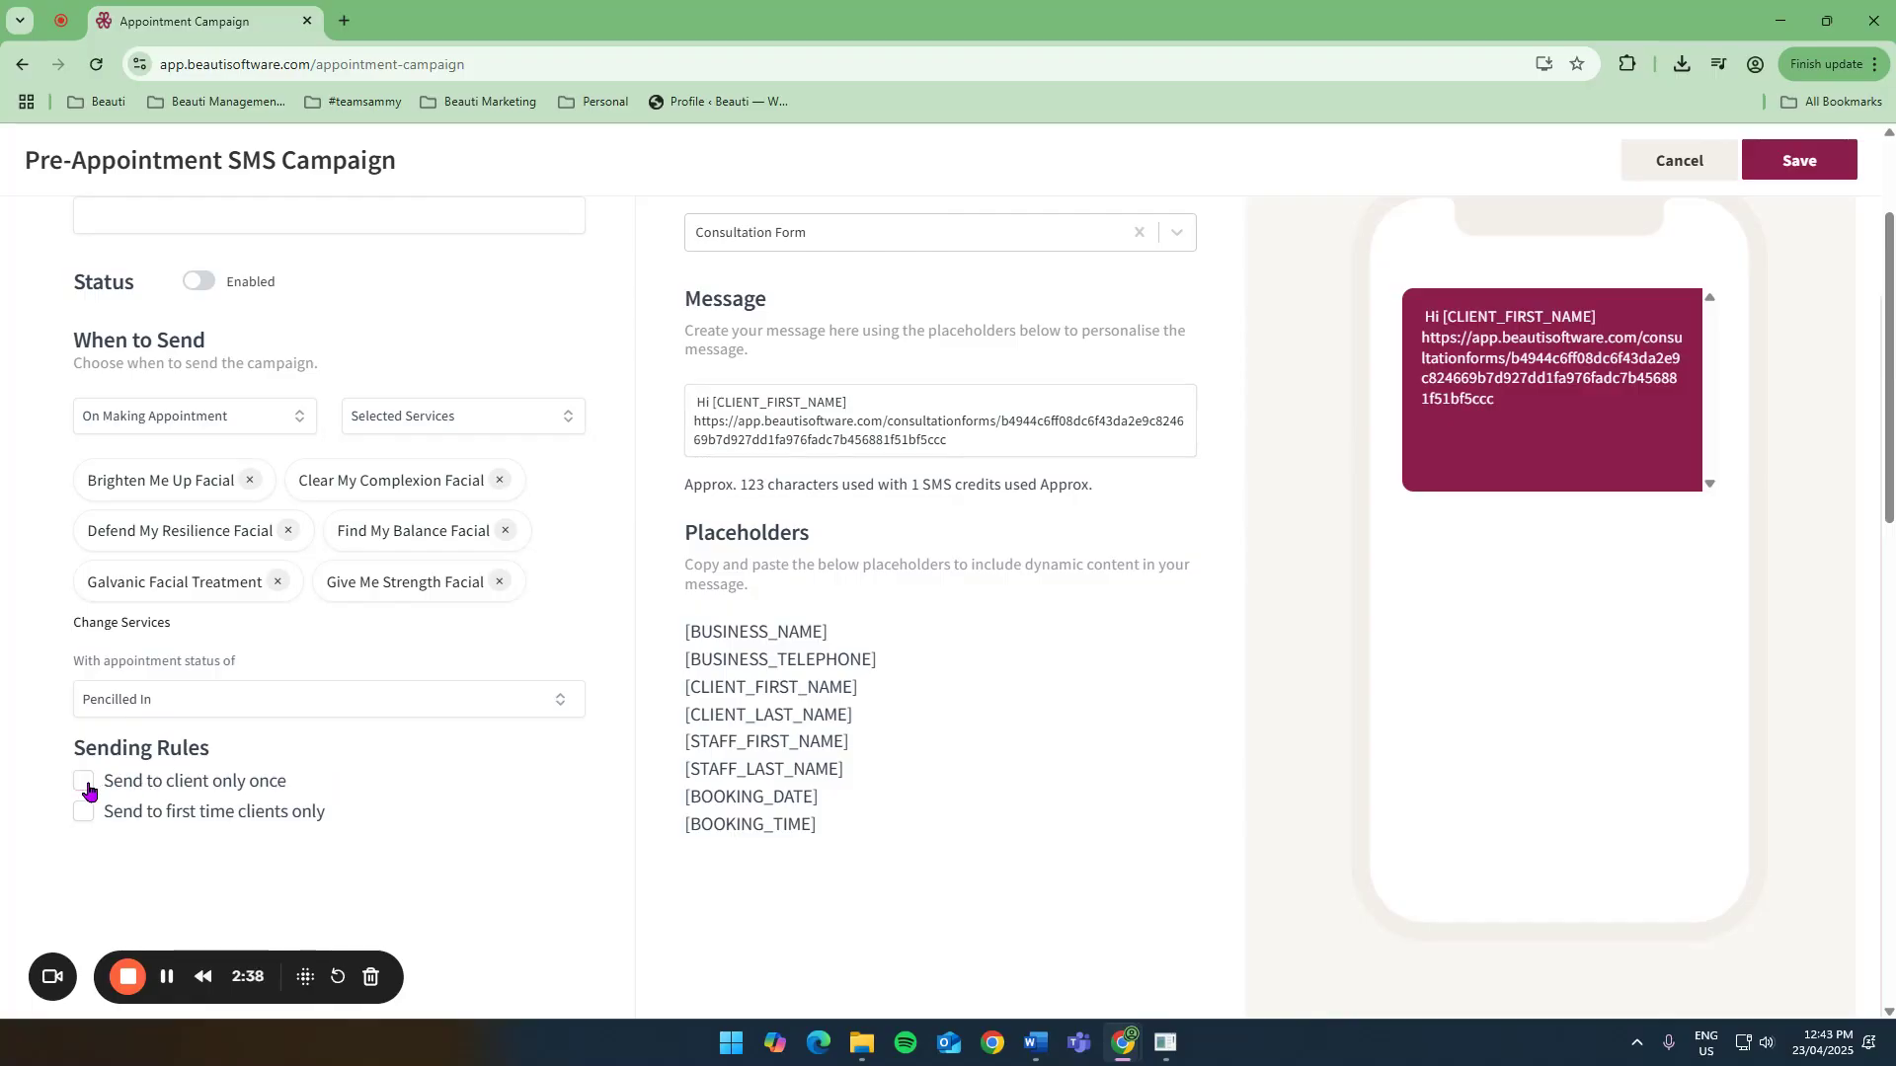
left_click_drag(1004, 436, 696, 407)
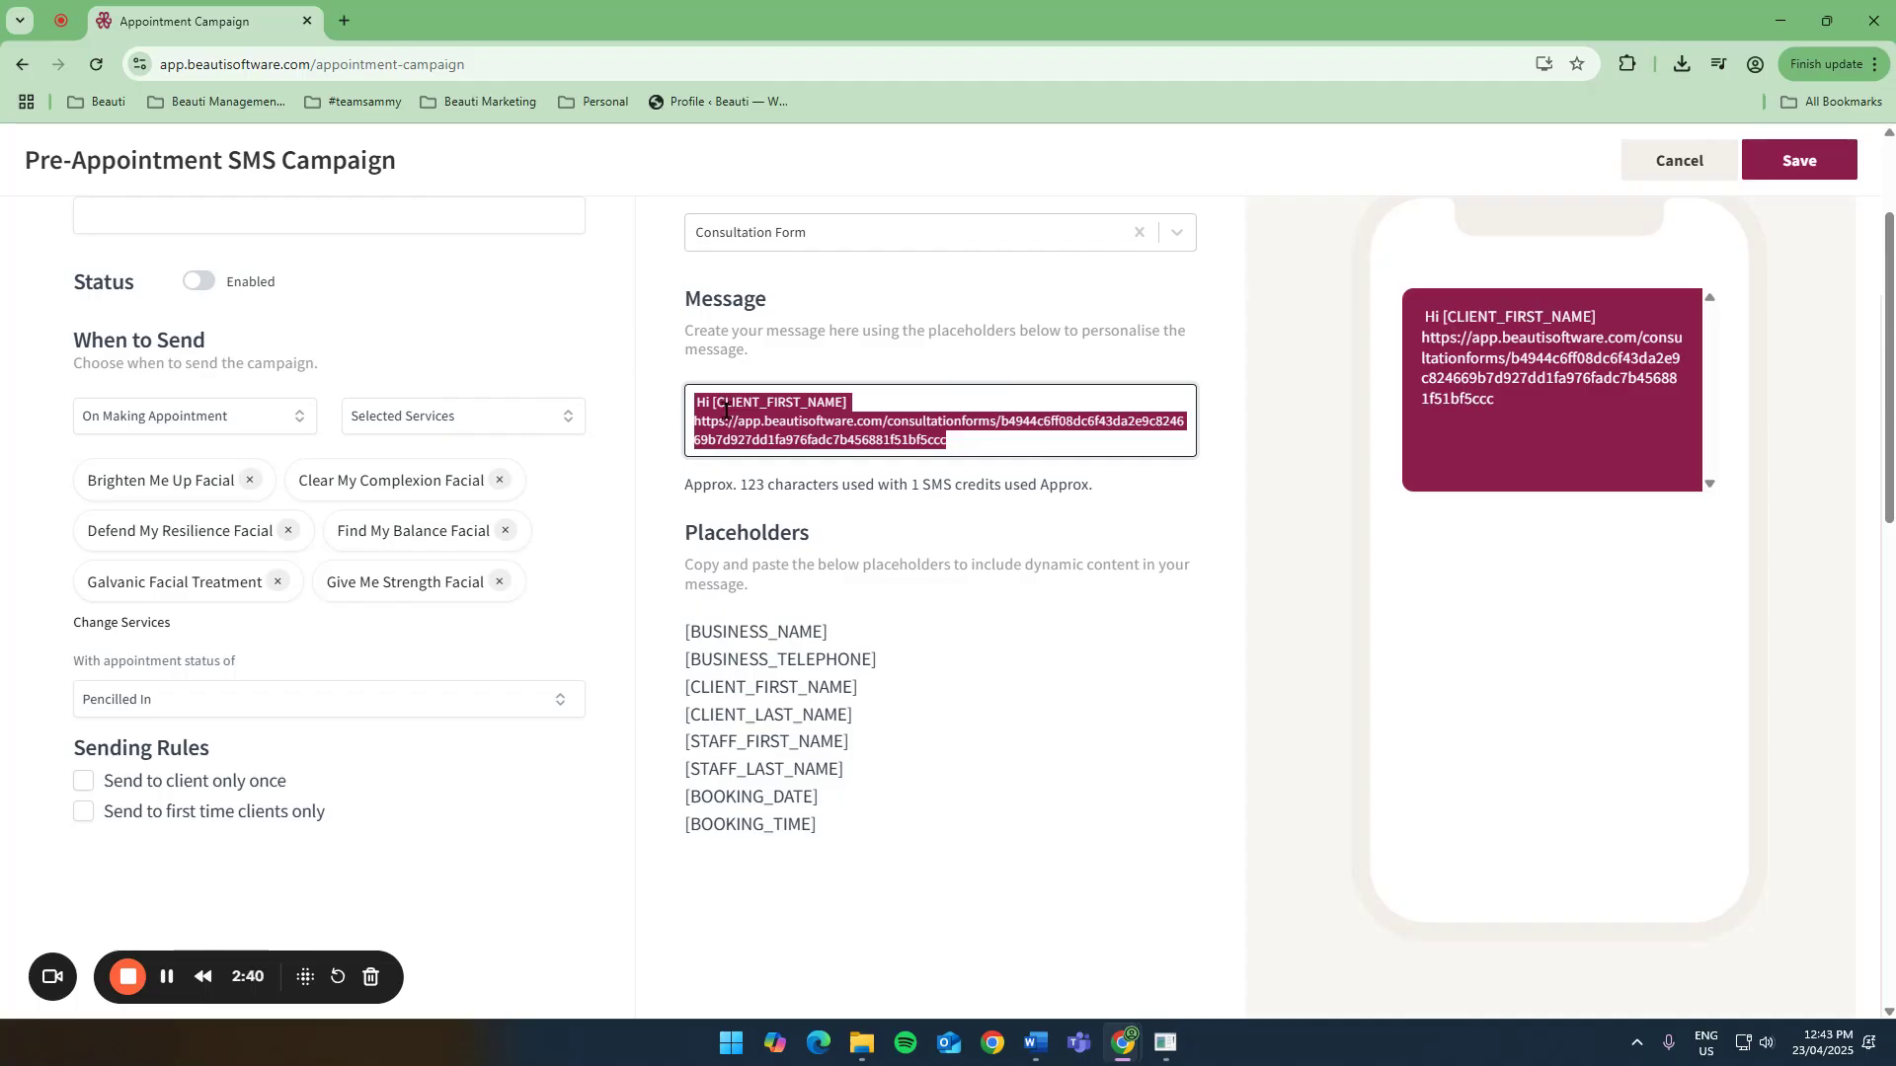
key("BackSpace")
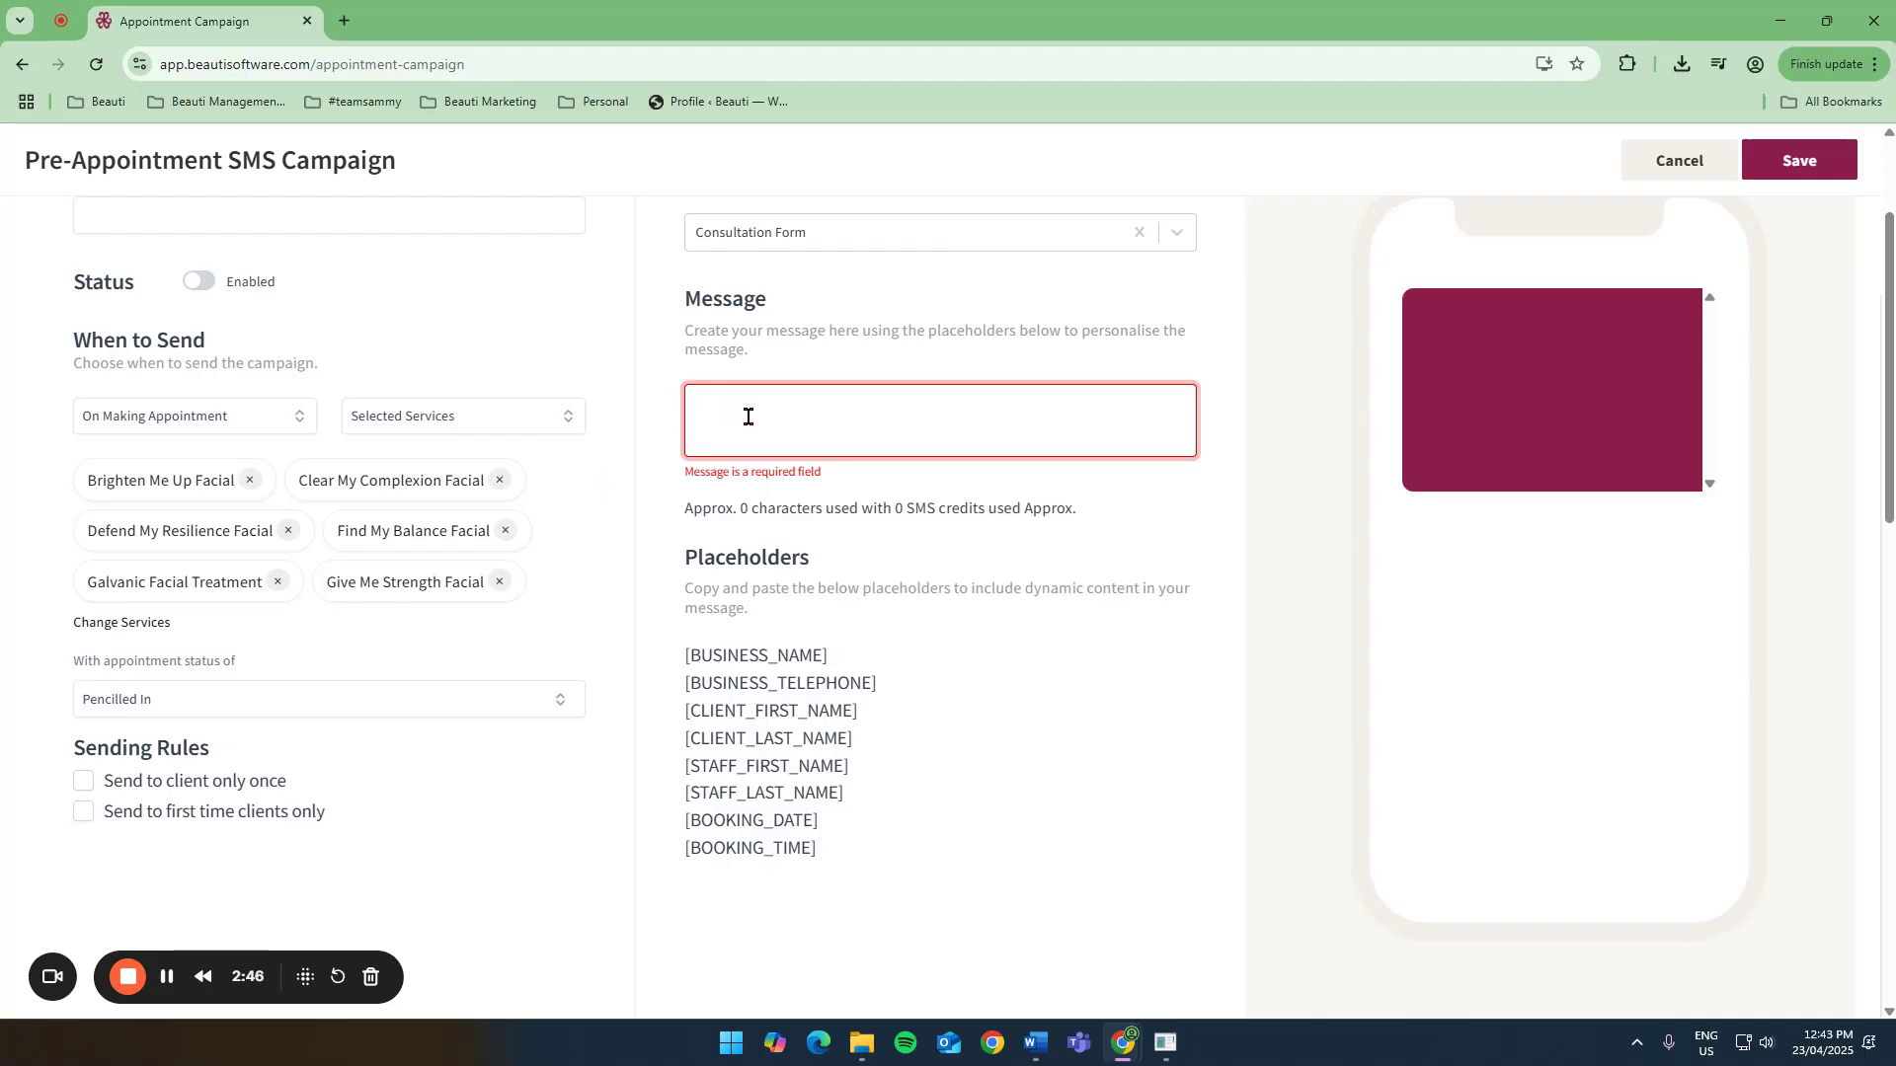
Switch the services option to Any Service and tick Send to first time clients only.
left_click(427, 419)
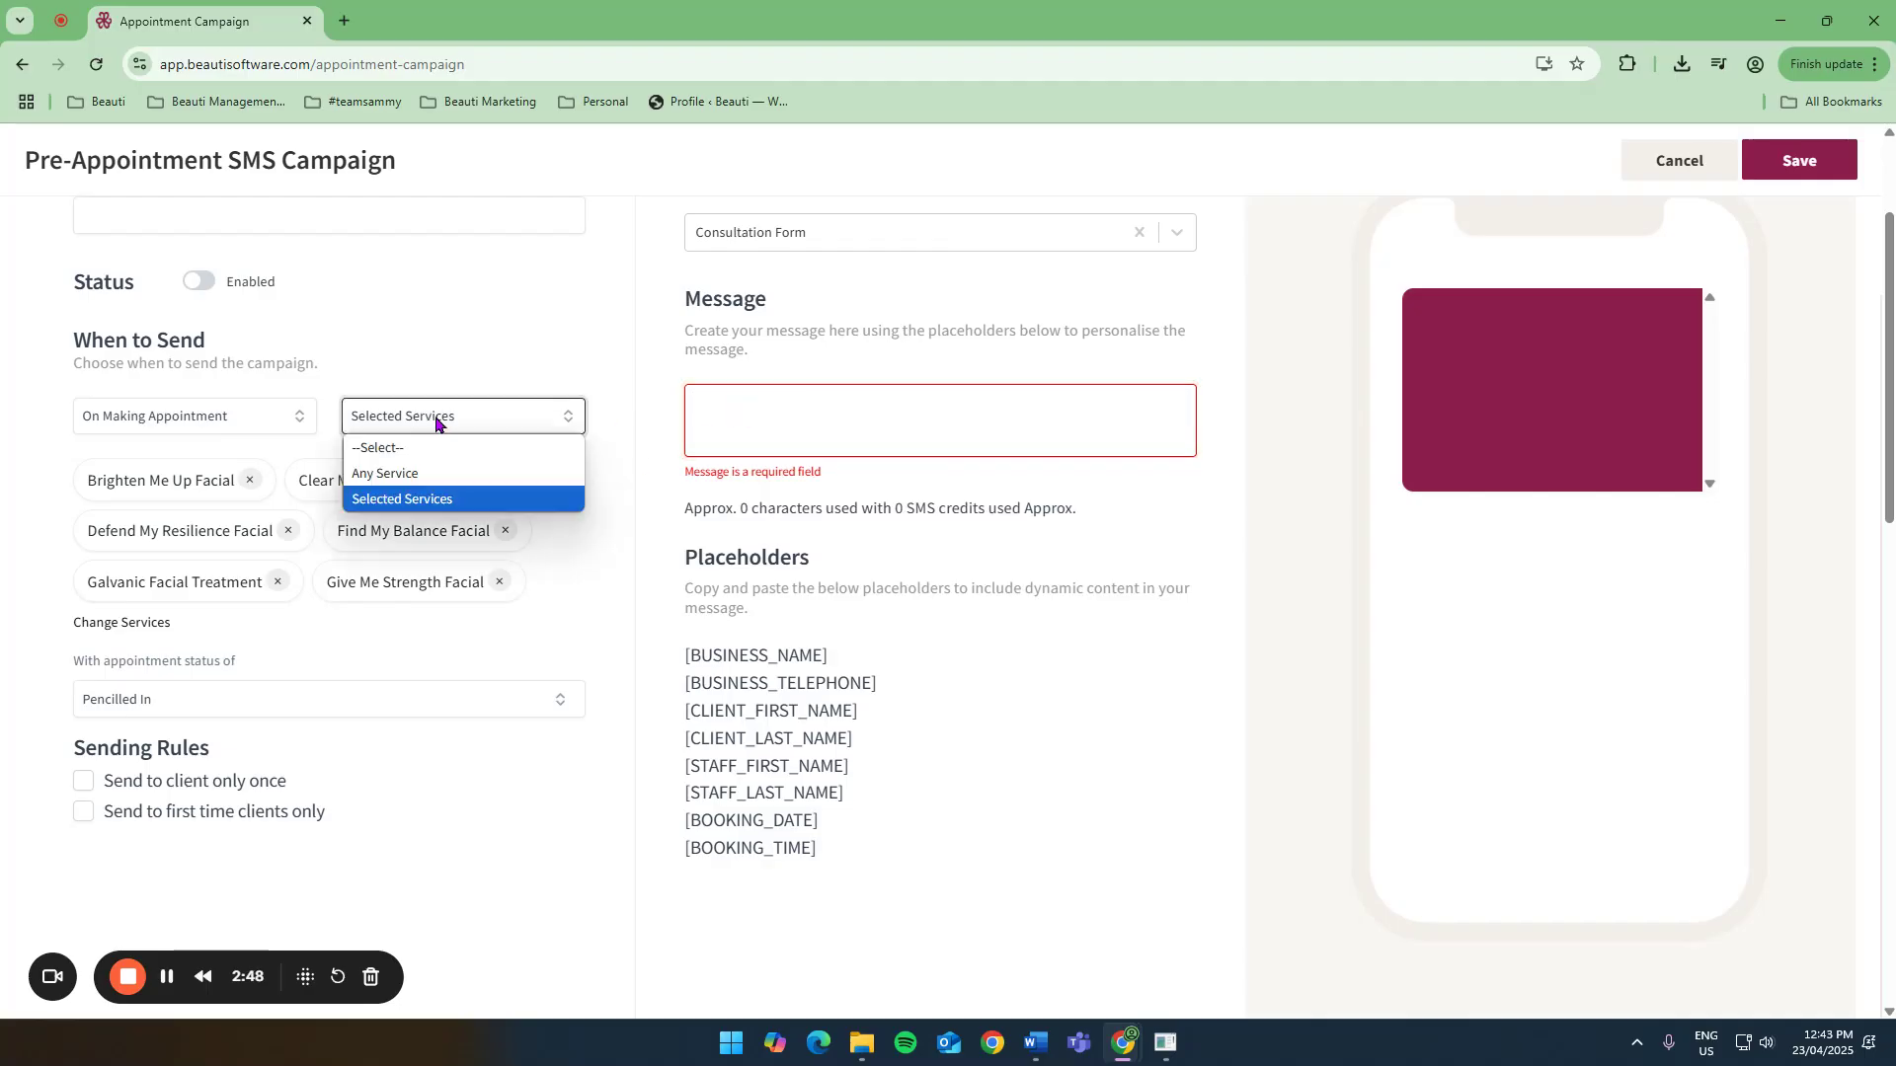
left_click(427, 480)
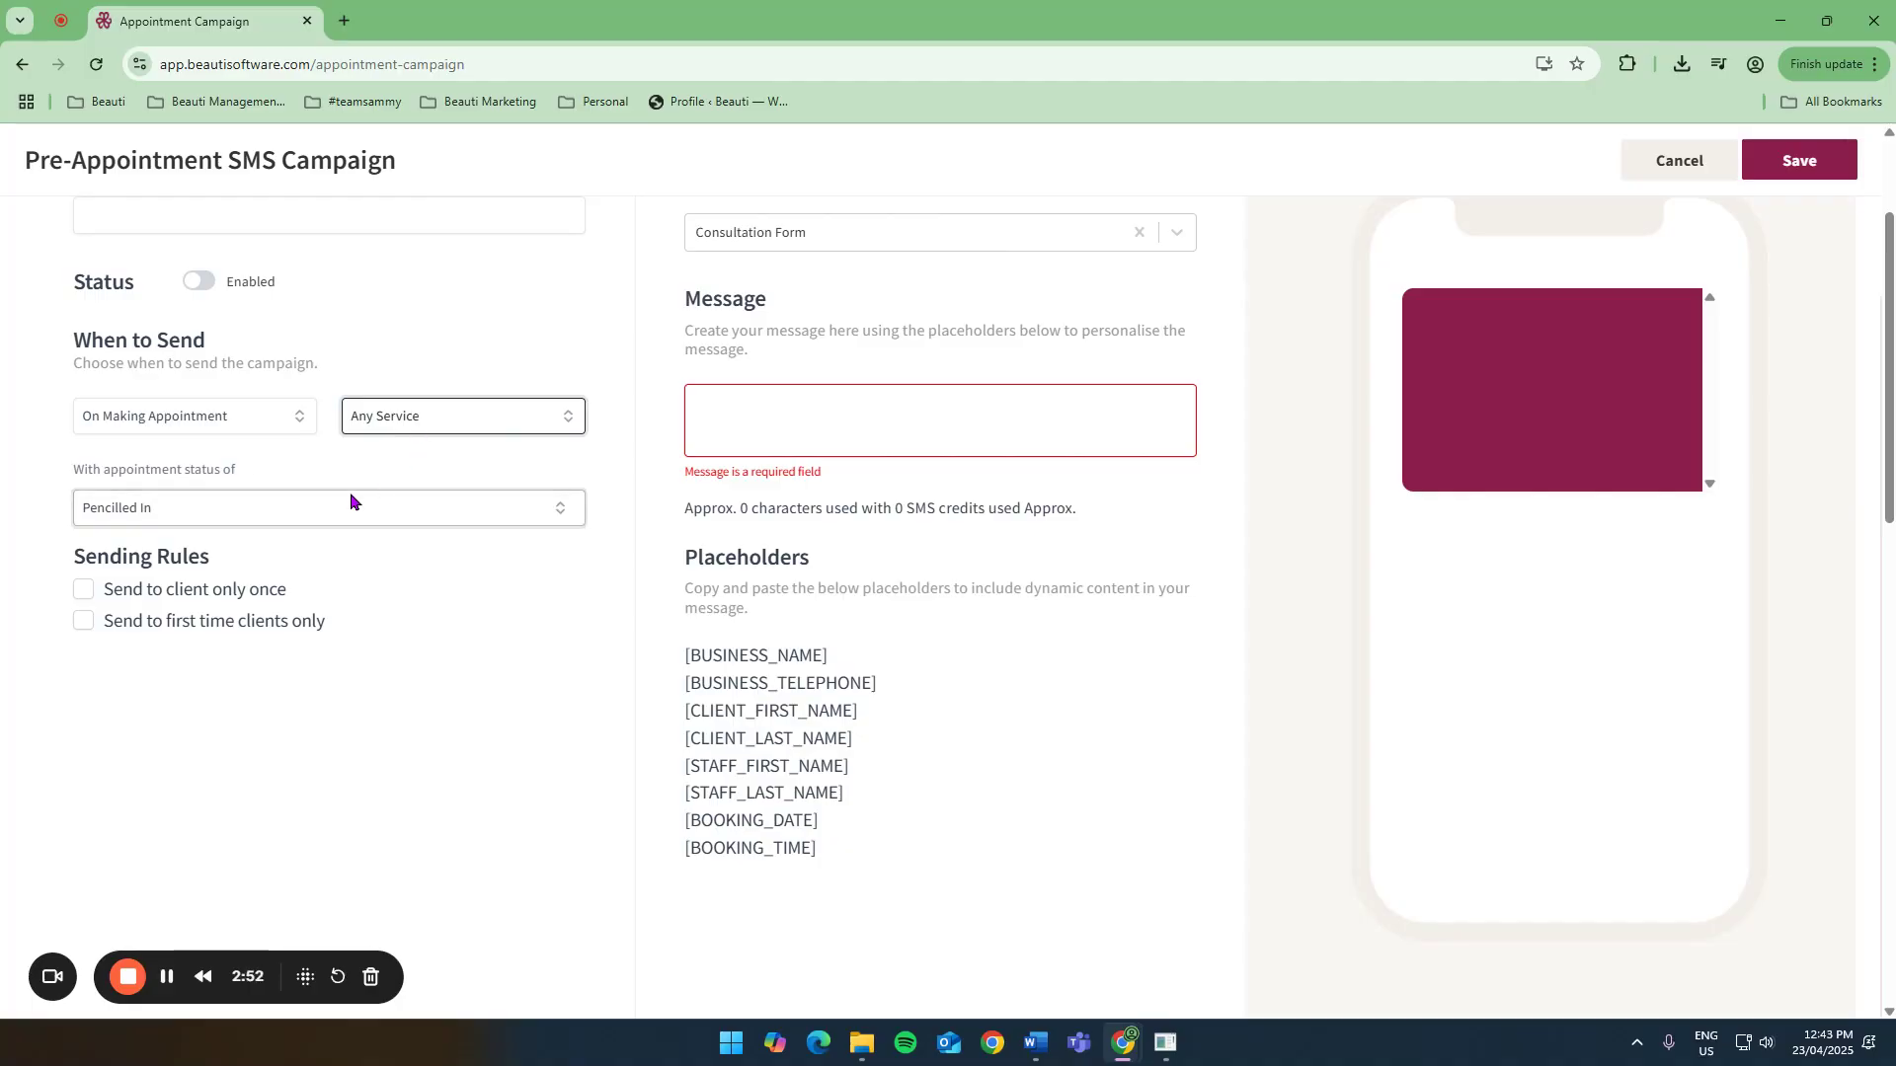
left_click(84, 621)
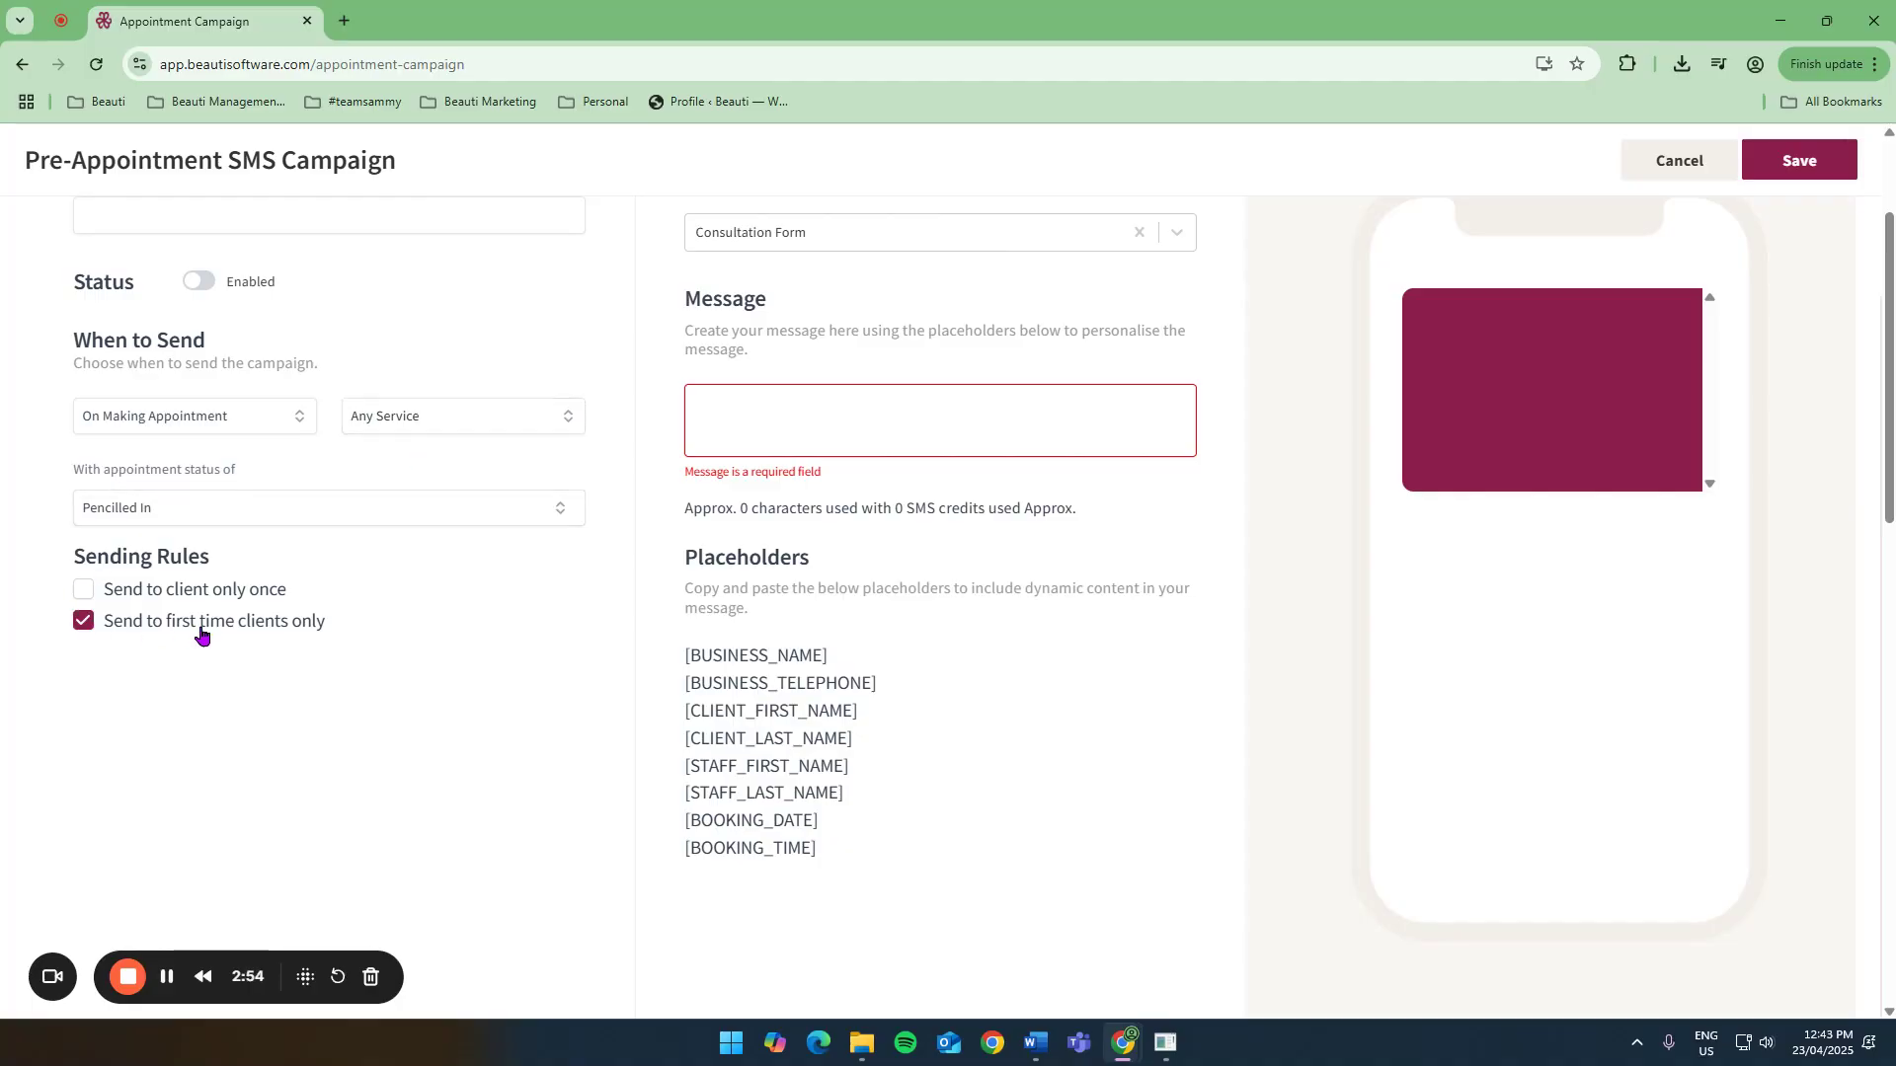
left_click(753, 413)
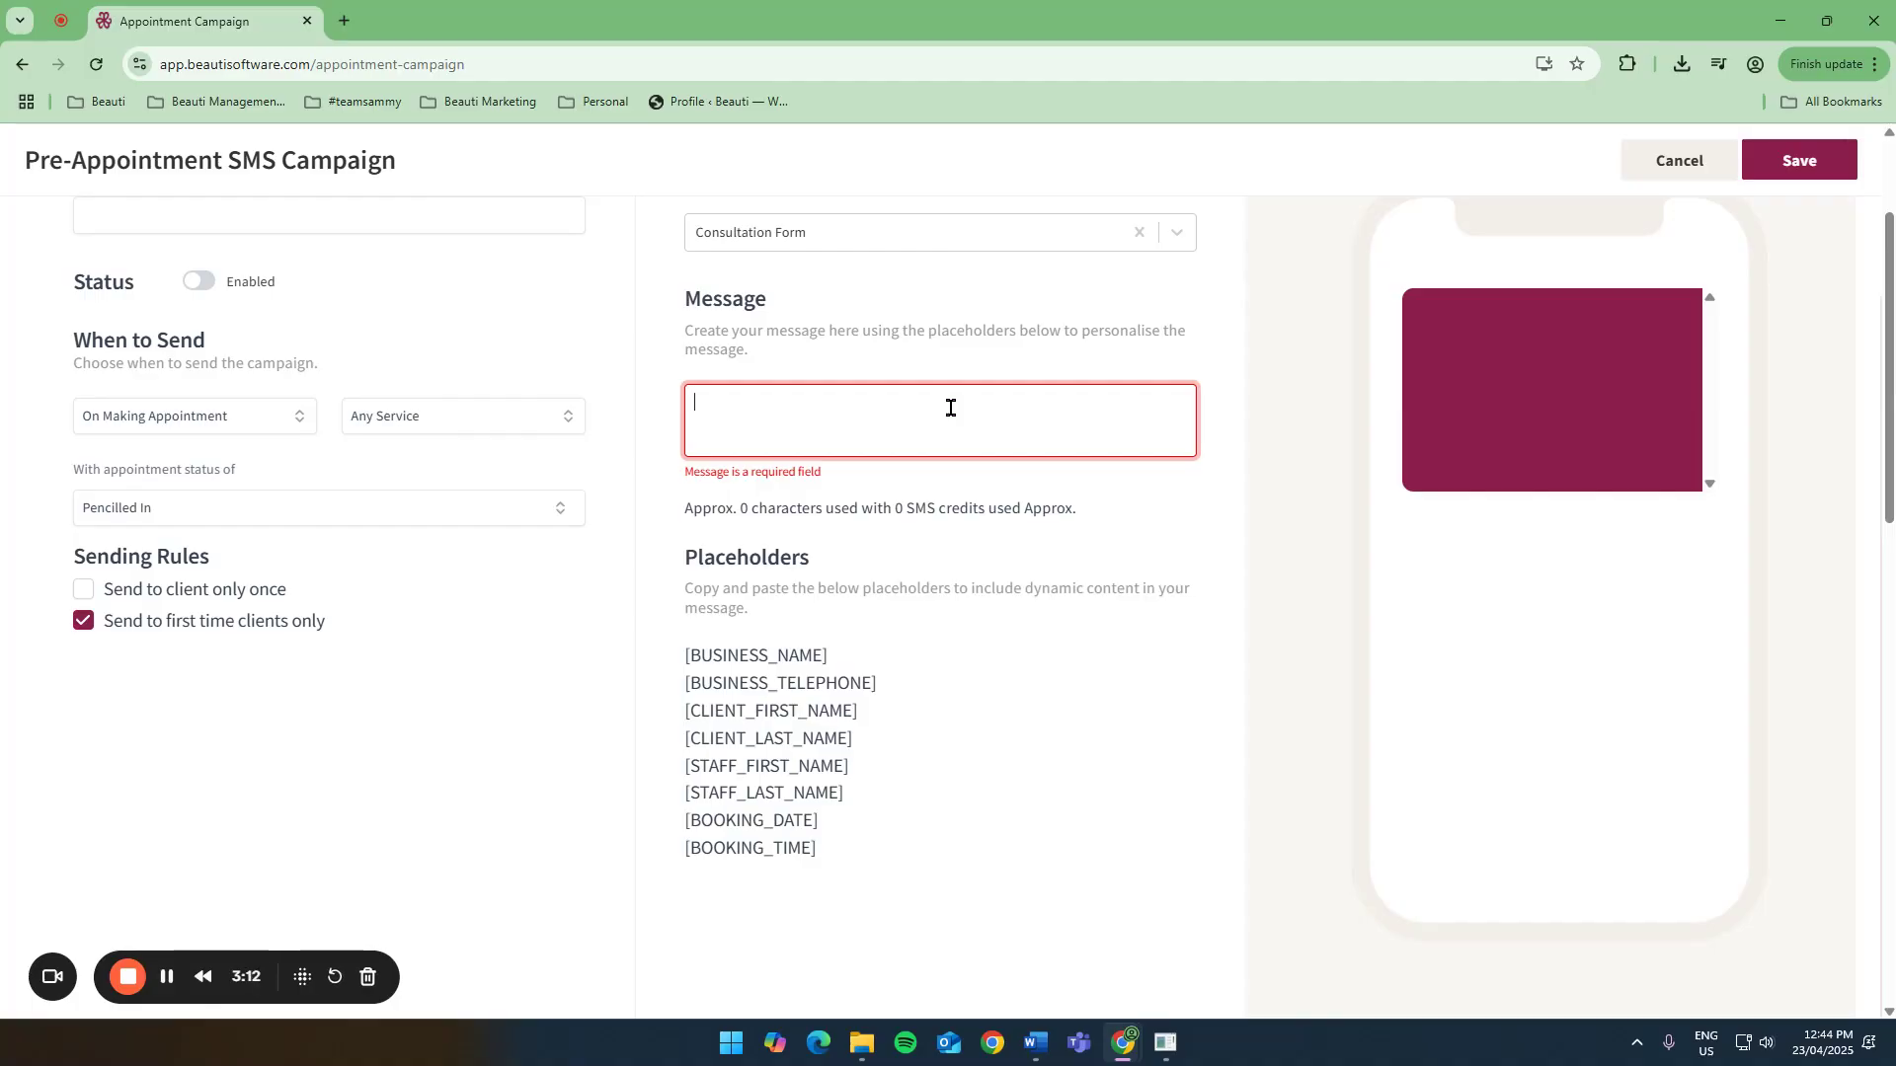
type("hey")
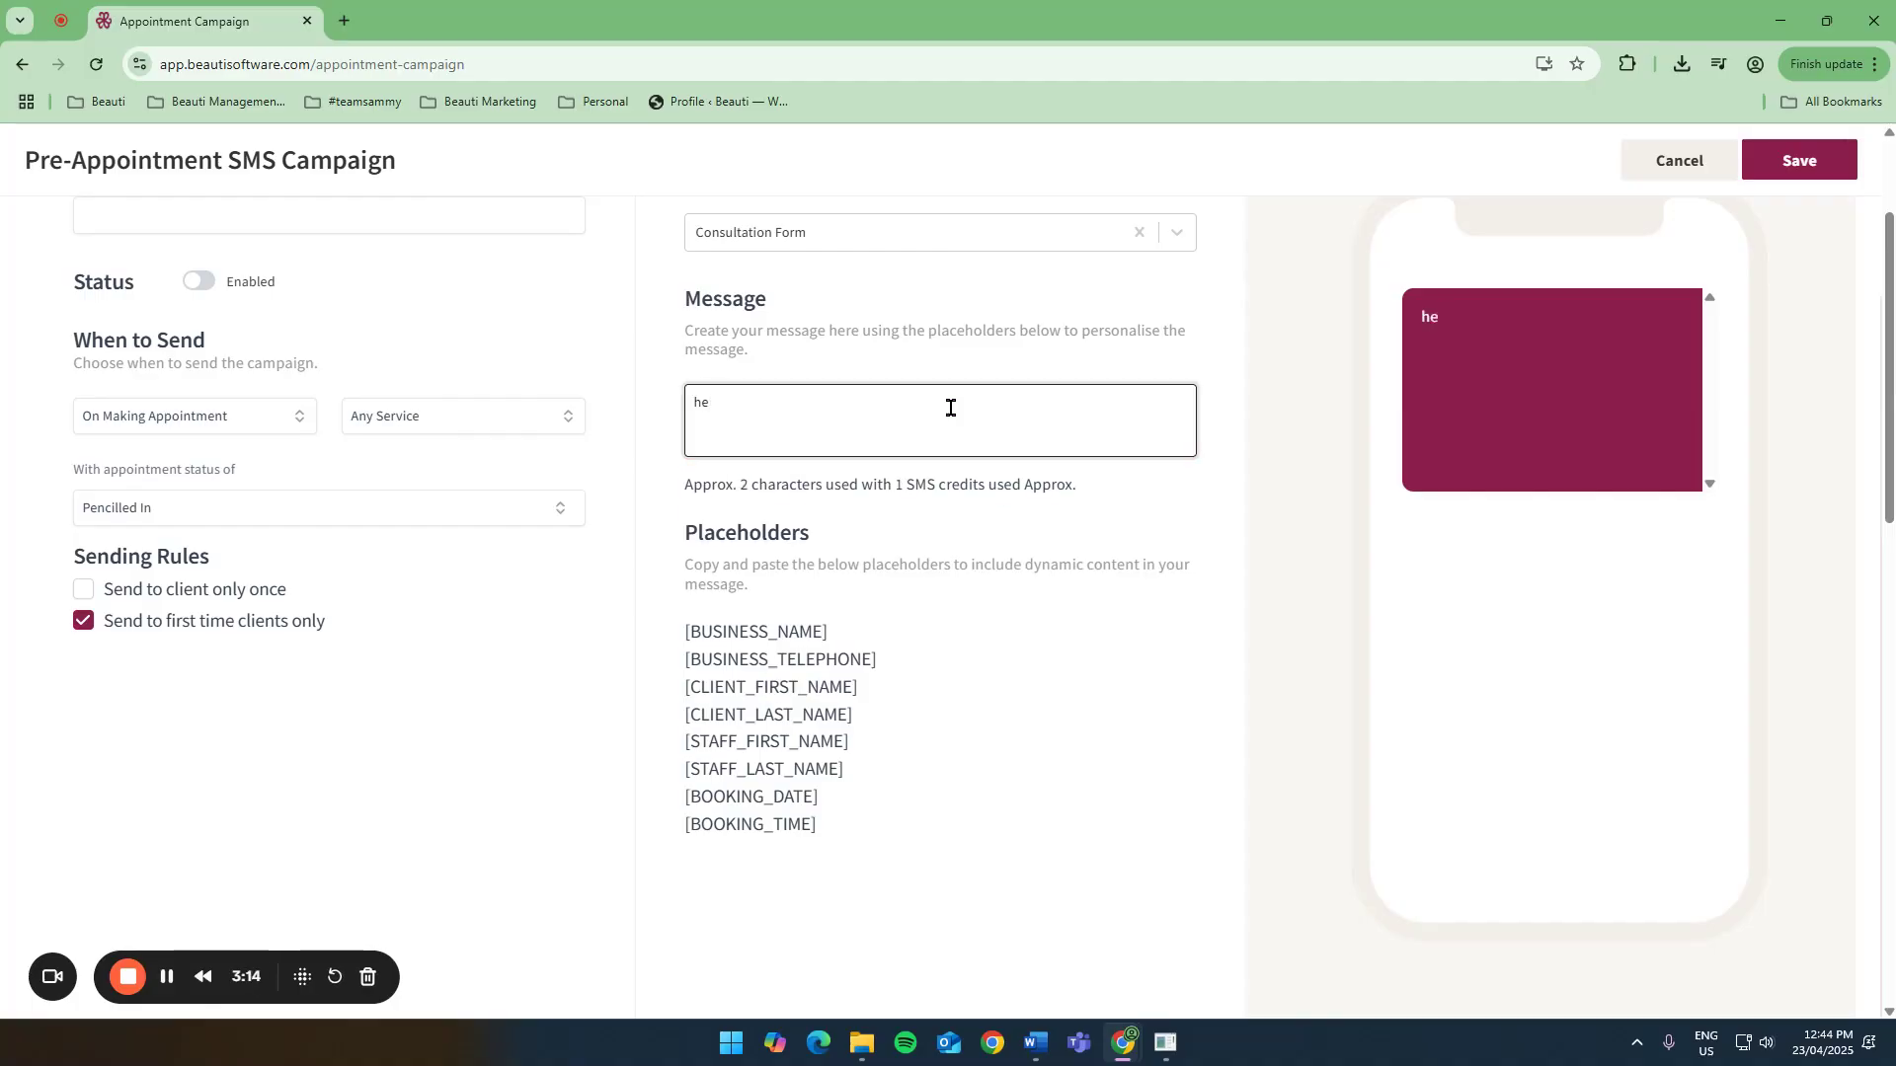
key("BackSpace")
key("BackSpace")
key("BackSpace")
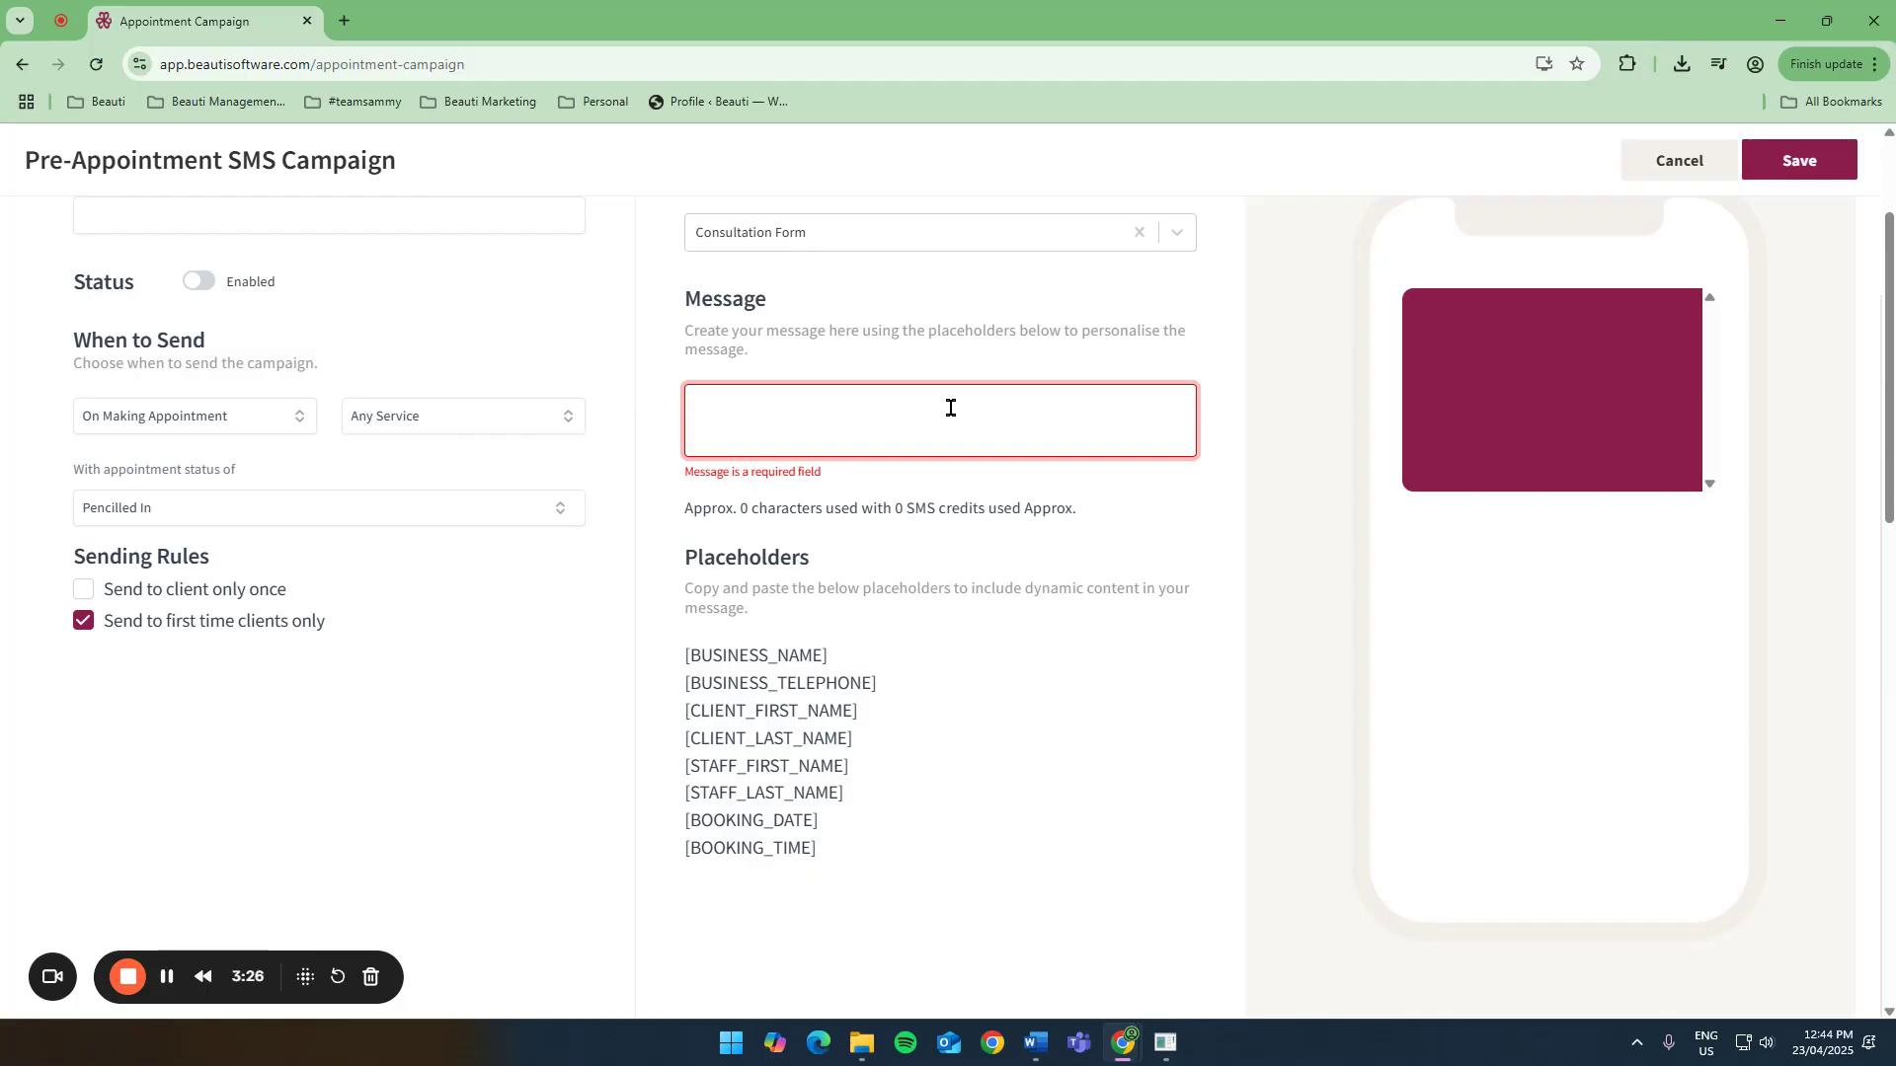
Untick Send to first time clients only and switch back to Selected Services, saving the facial selection.
left_click(83, 621)
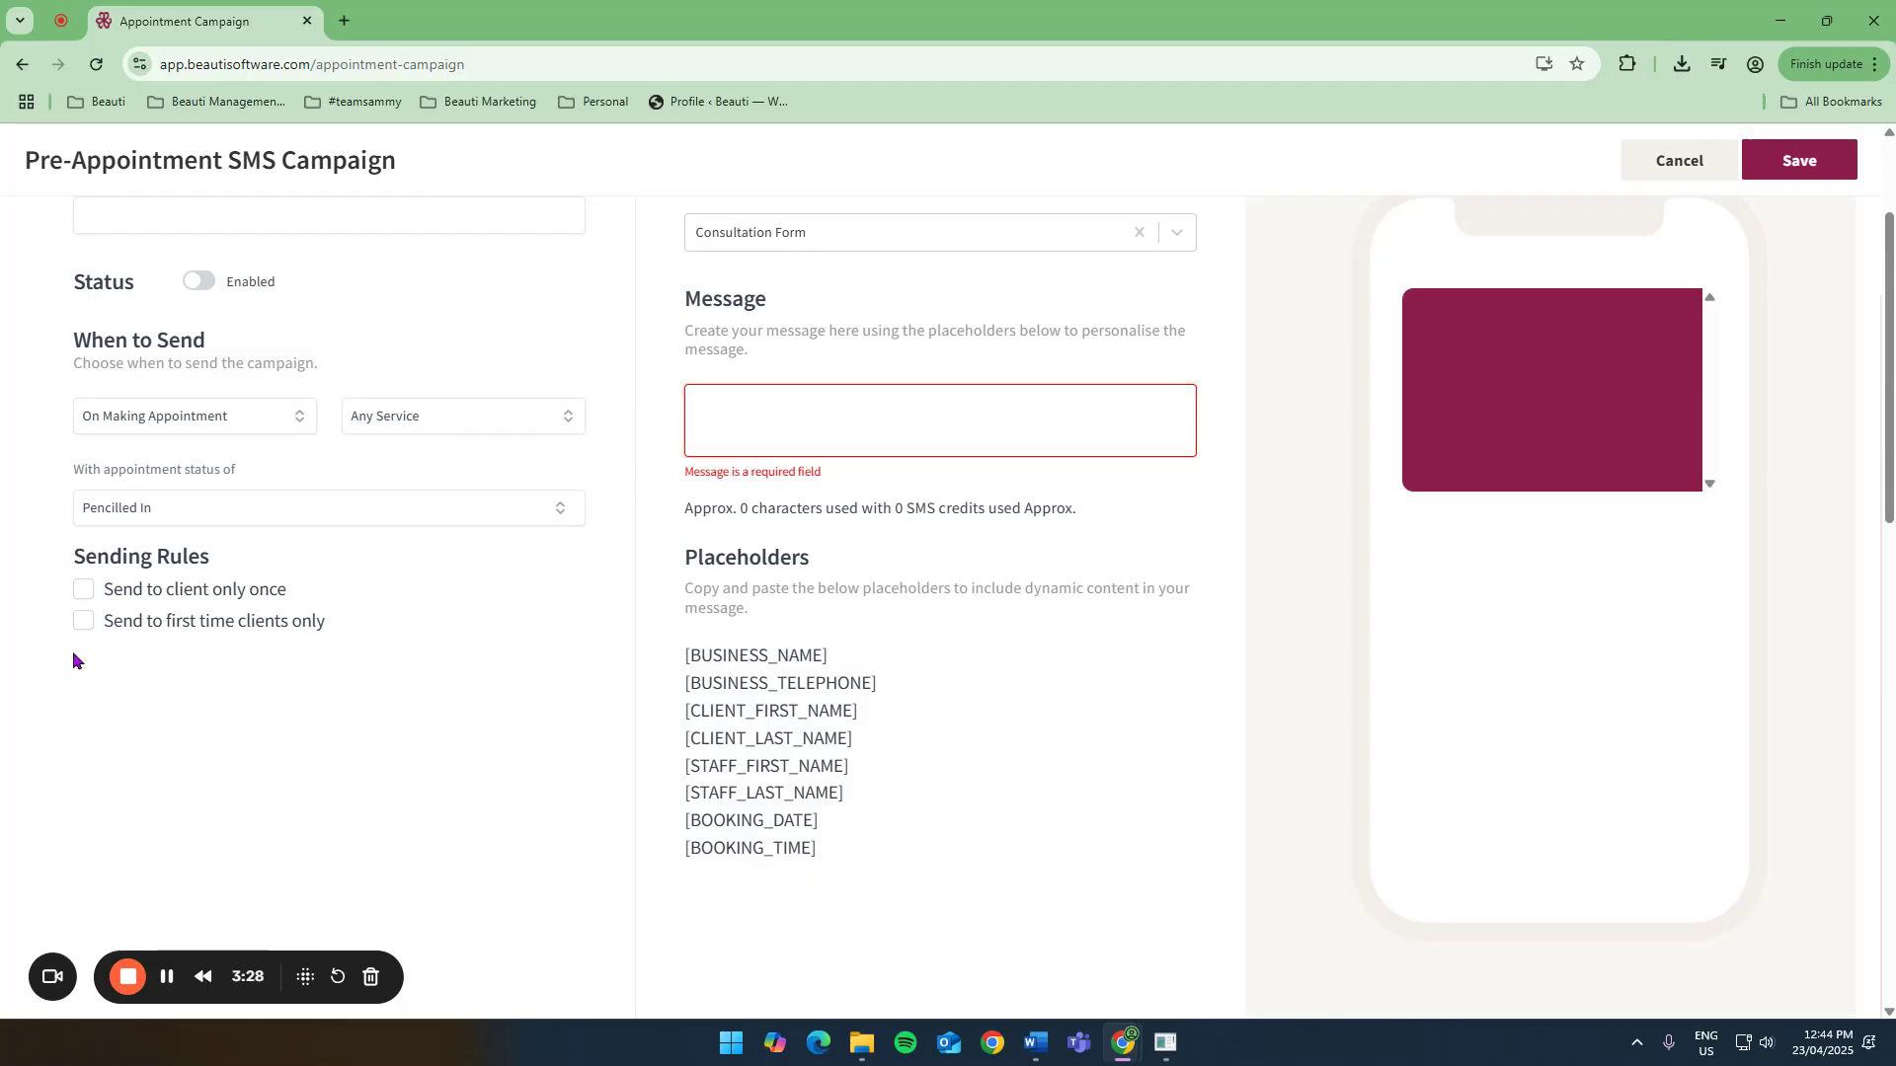
left_click(478, 400)
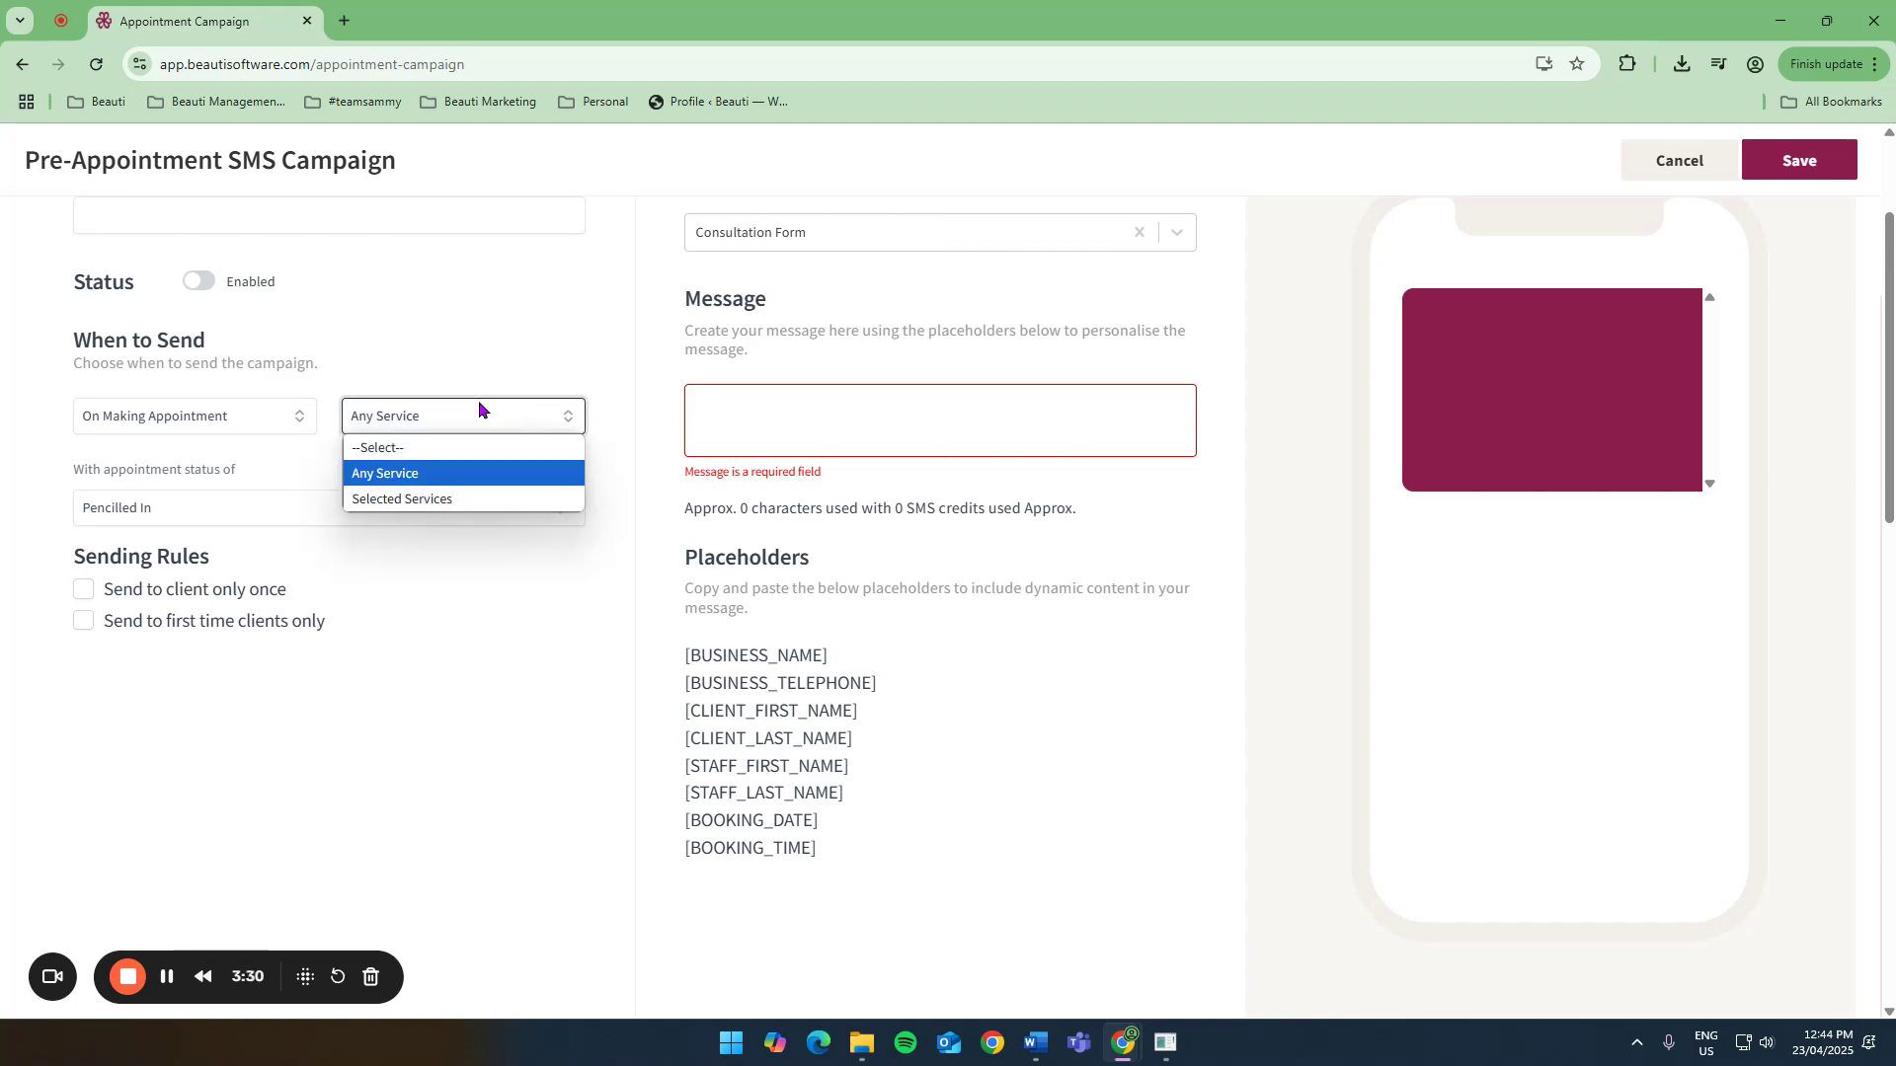
left_click(445, 500)
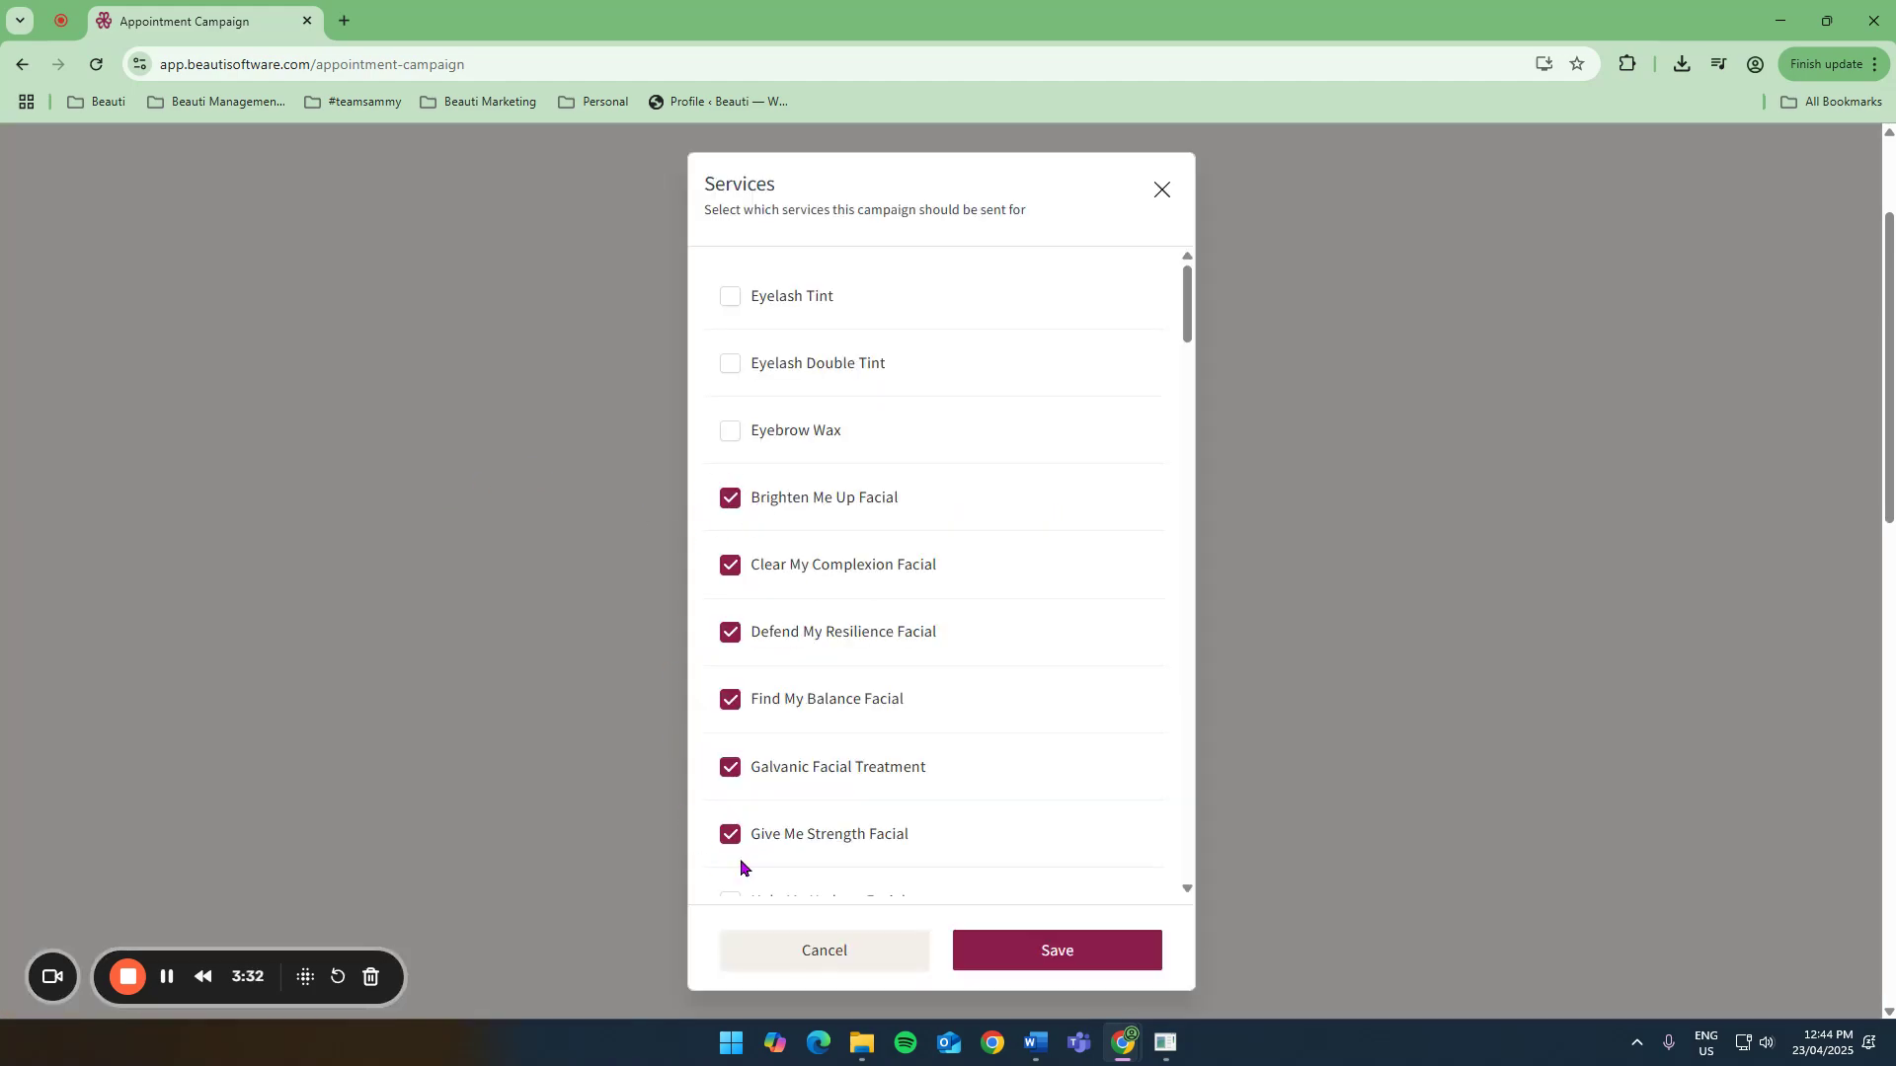
left_click(1017, 948)
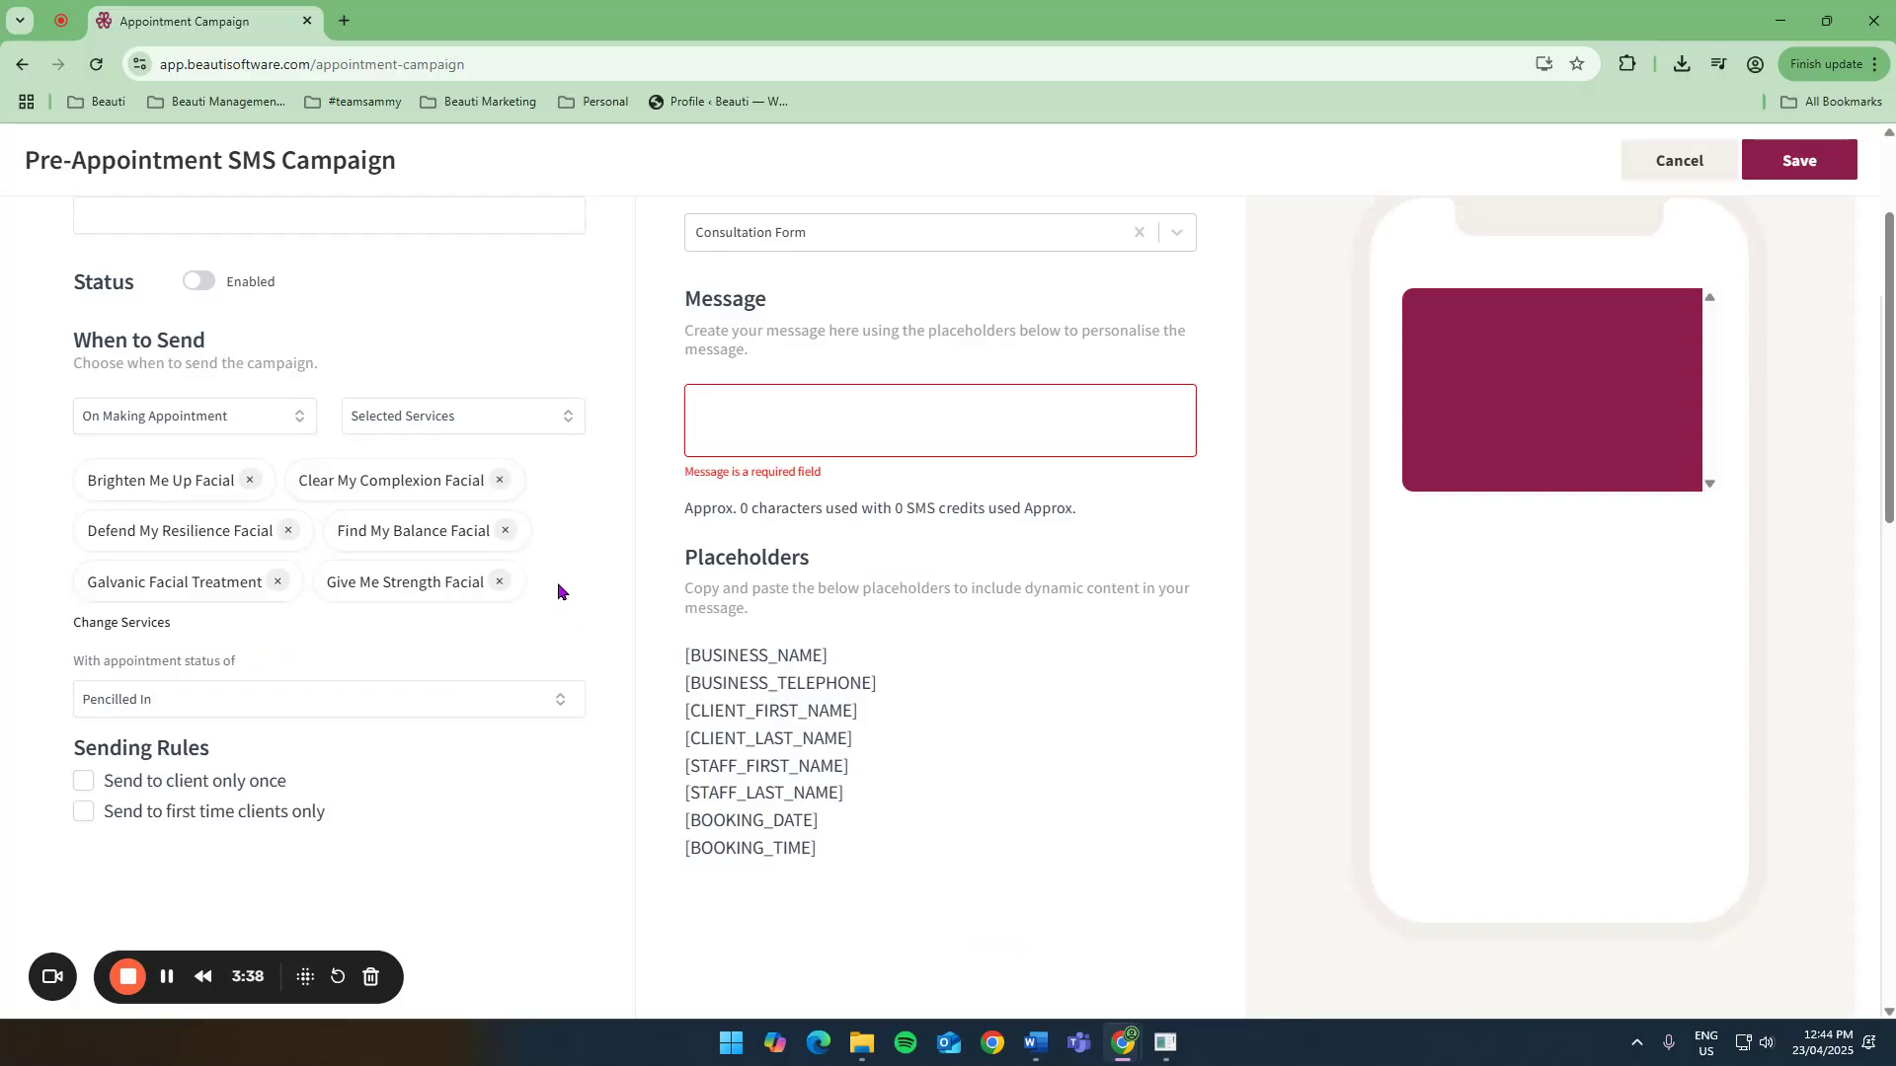
Change the campaign's send timing to 5 days before.
left_click(198, 411)
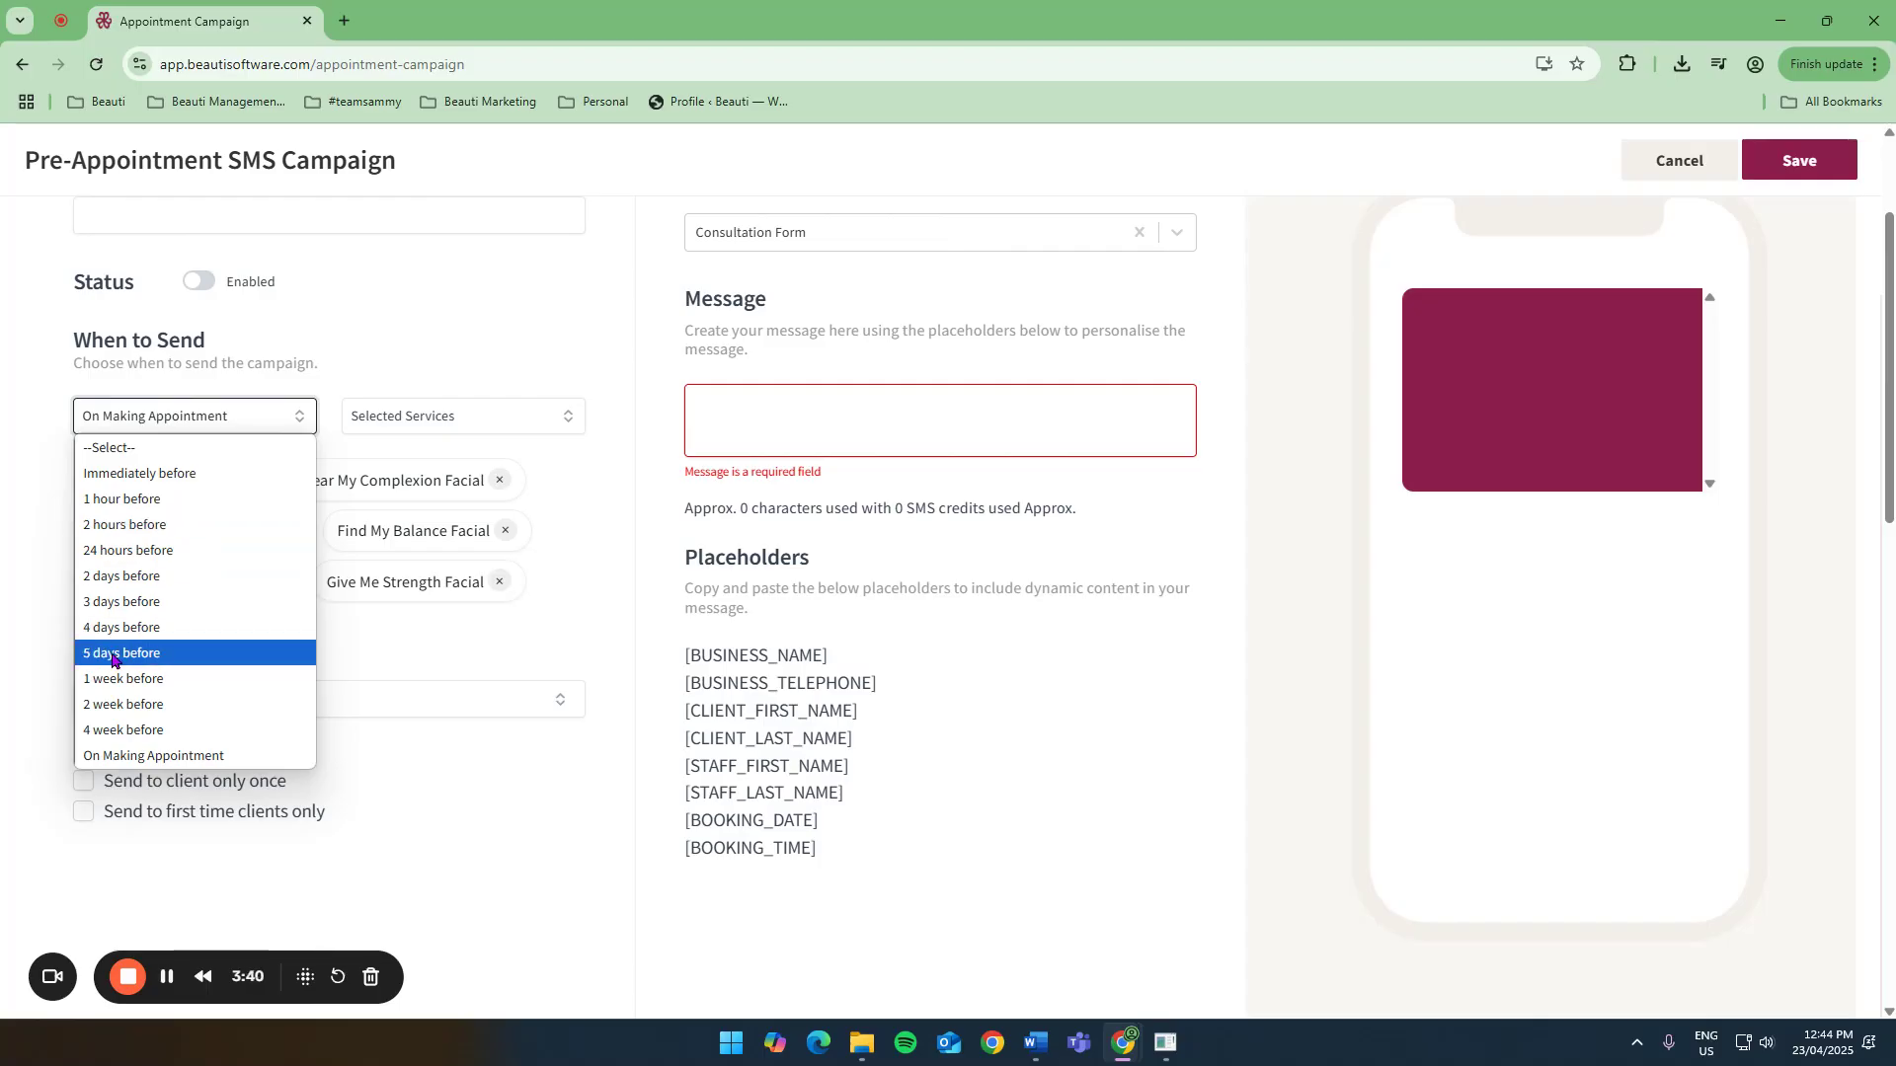
left_click(186, 656)
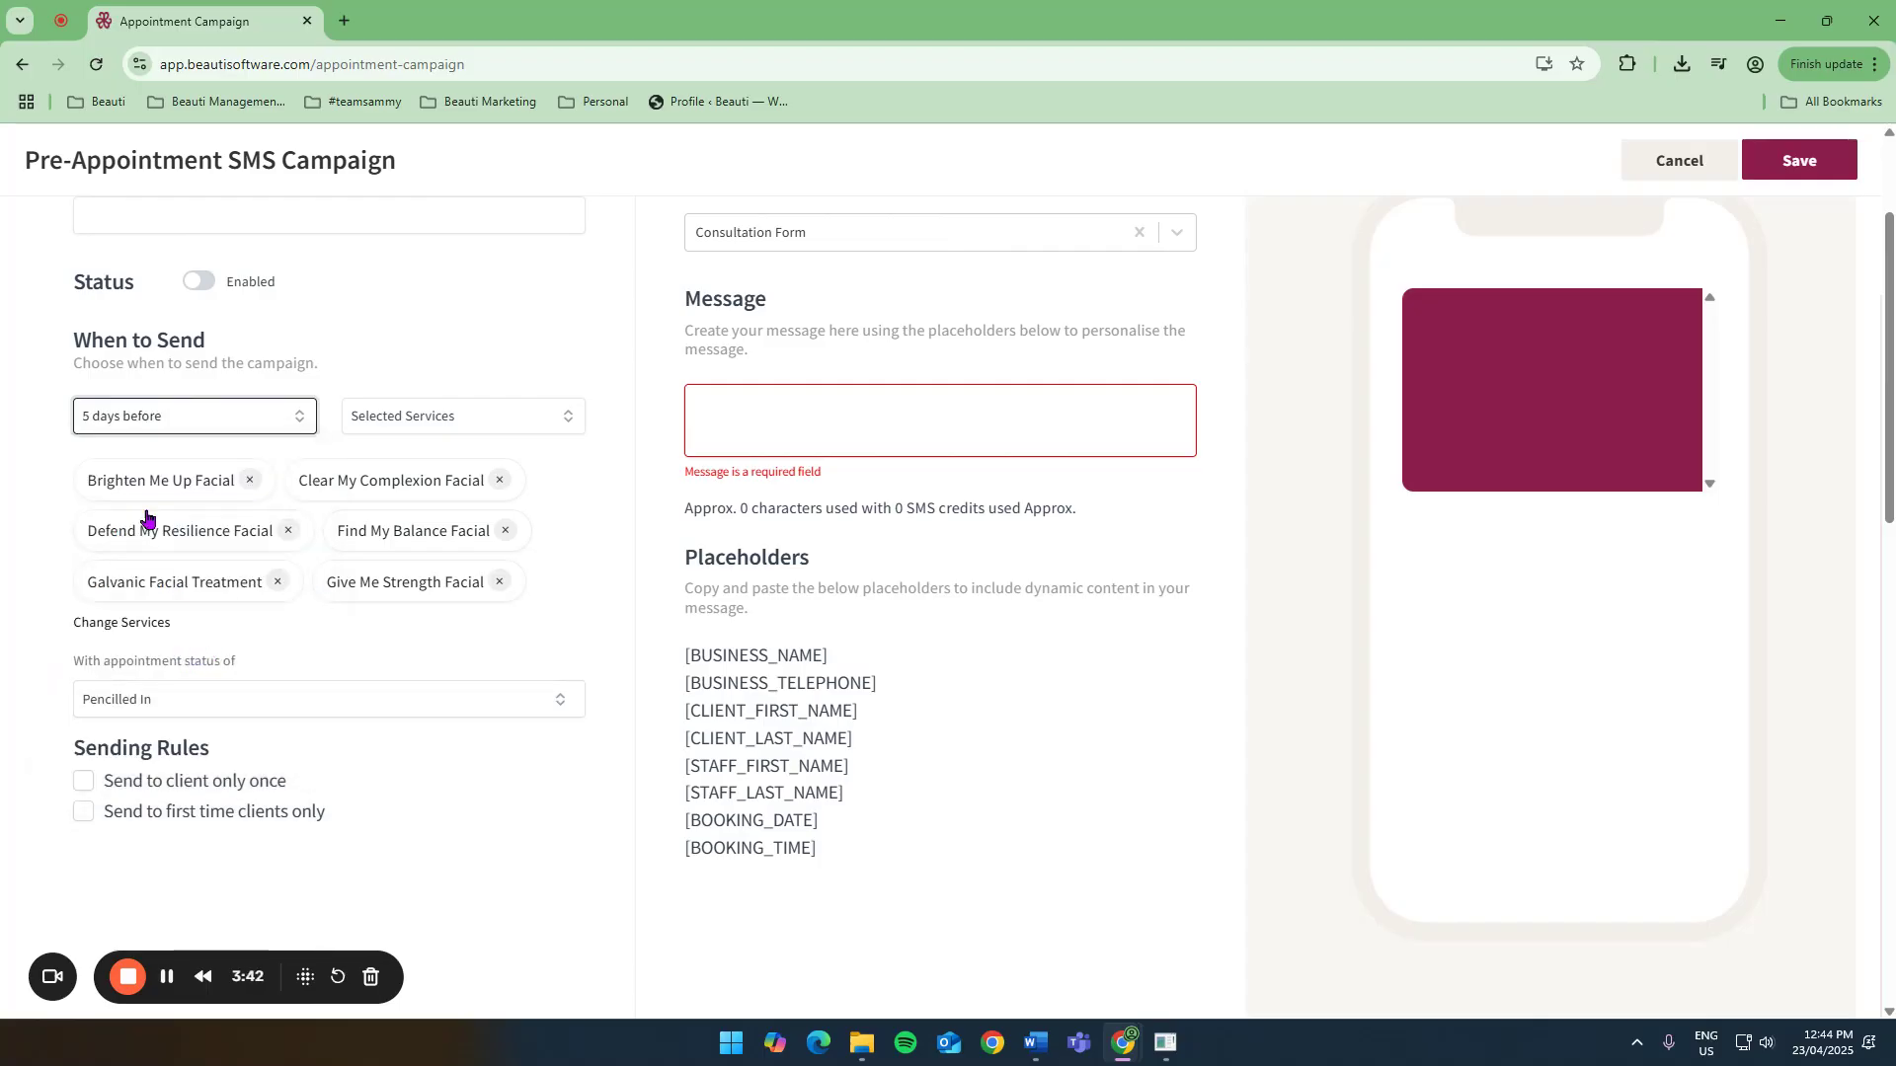
left_click(765, 423)
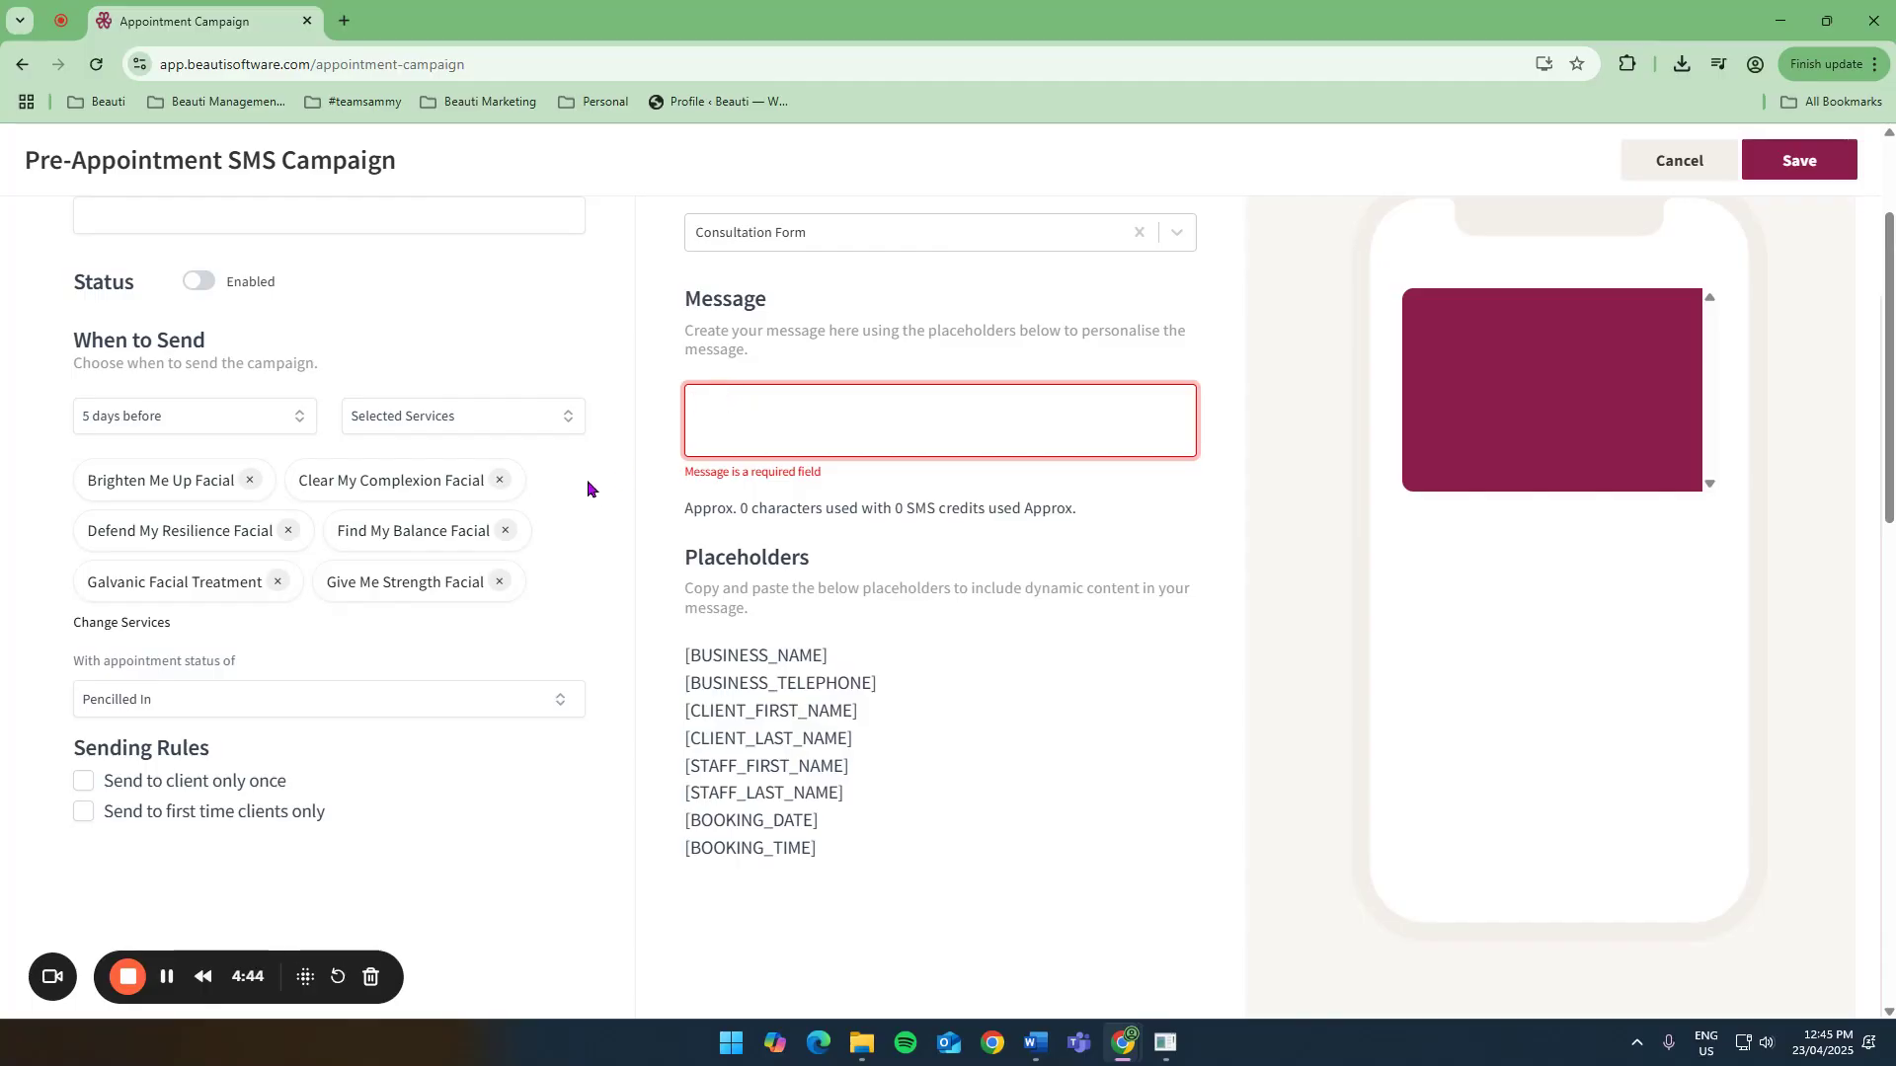
Remove every selected facial service except Give Me Strength Facial.
left_click(499, 480)
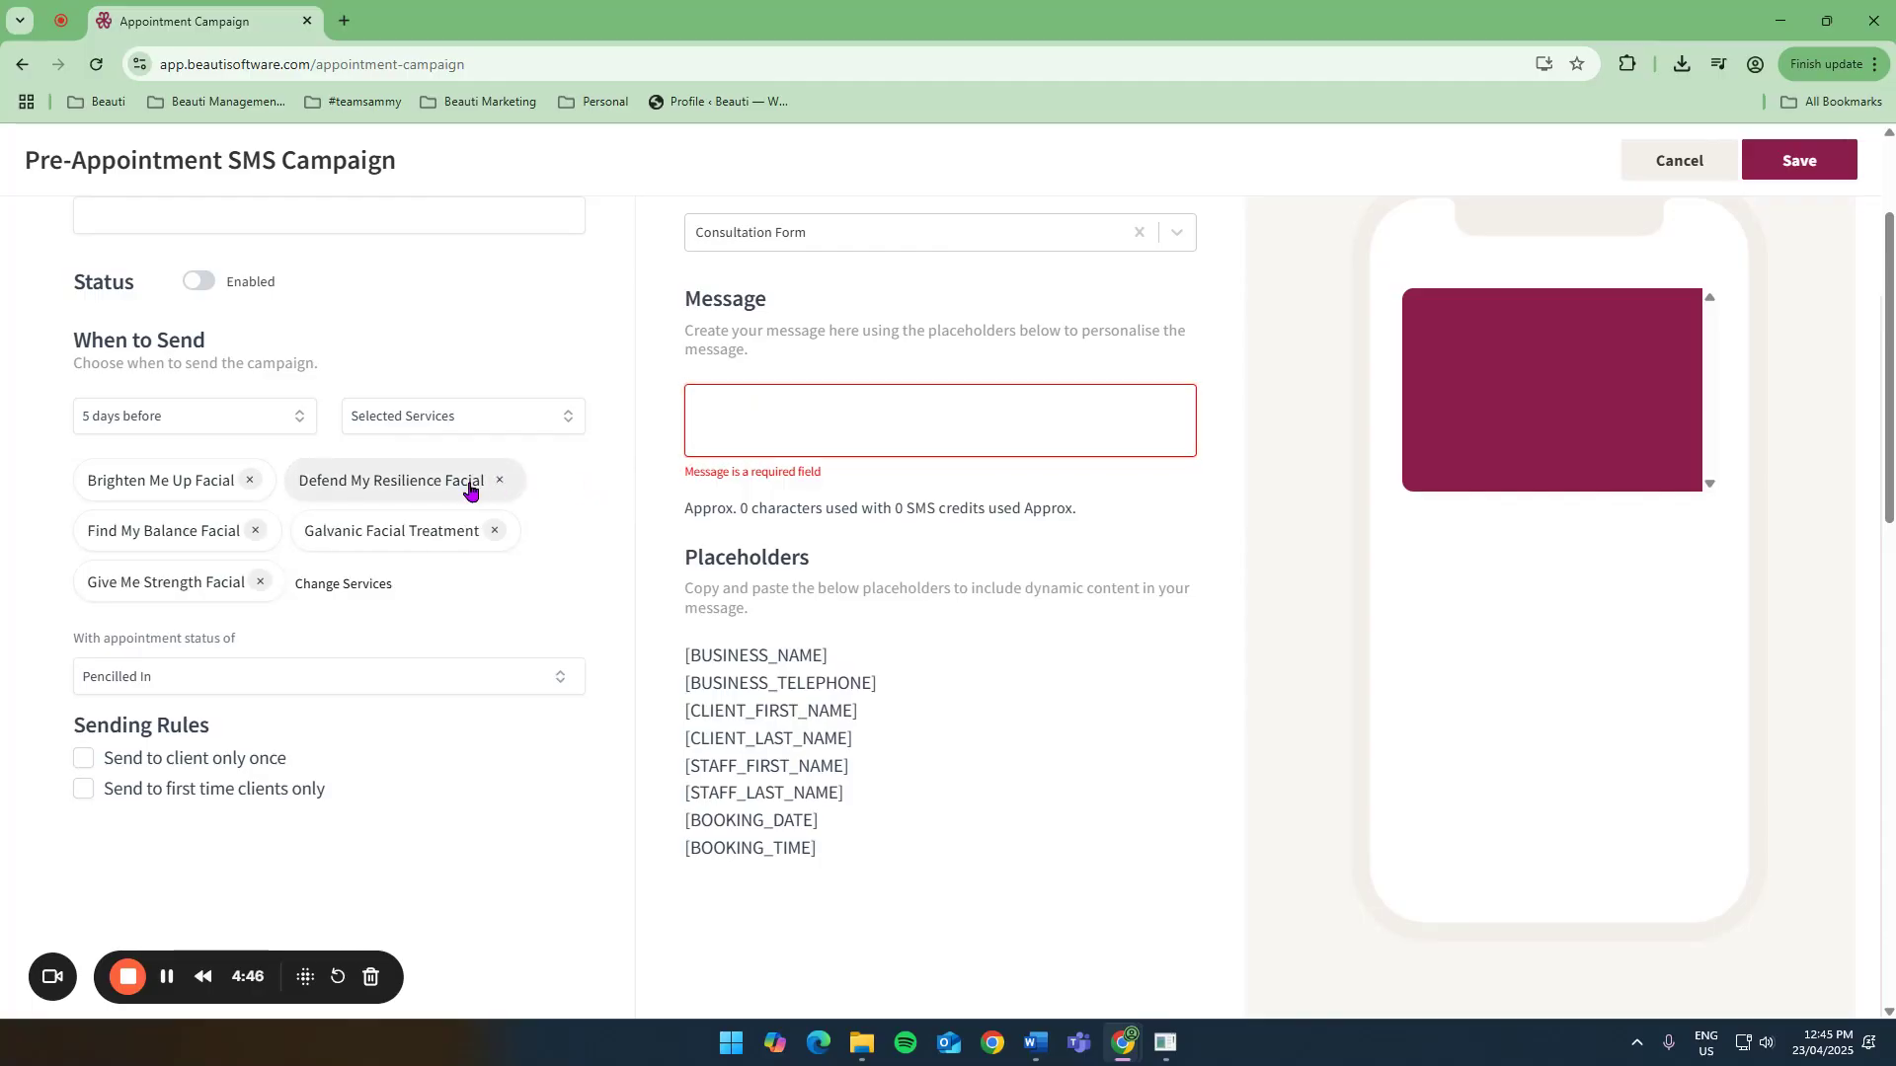
left_click(500, 480)
left_click(467, 481)
left_click(488, 481)
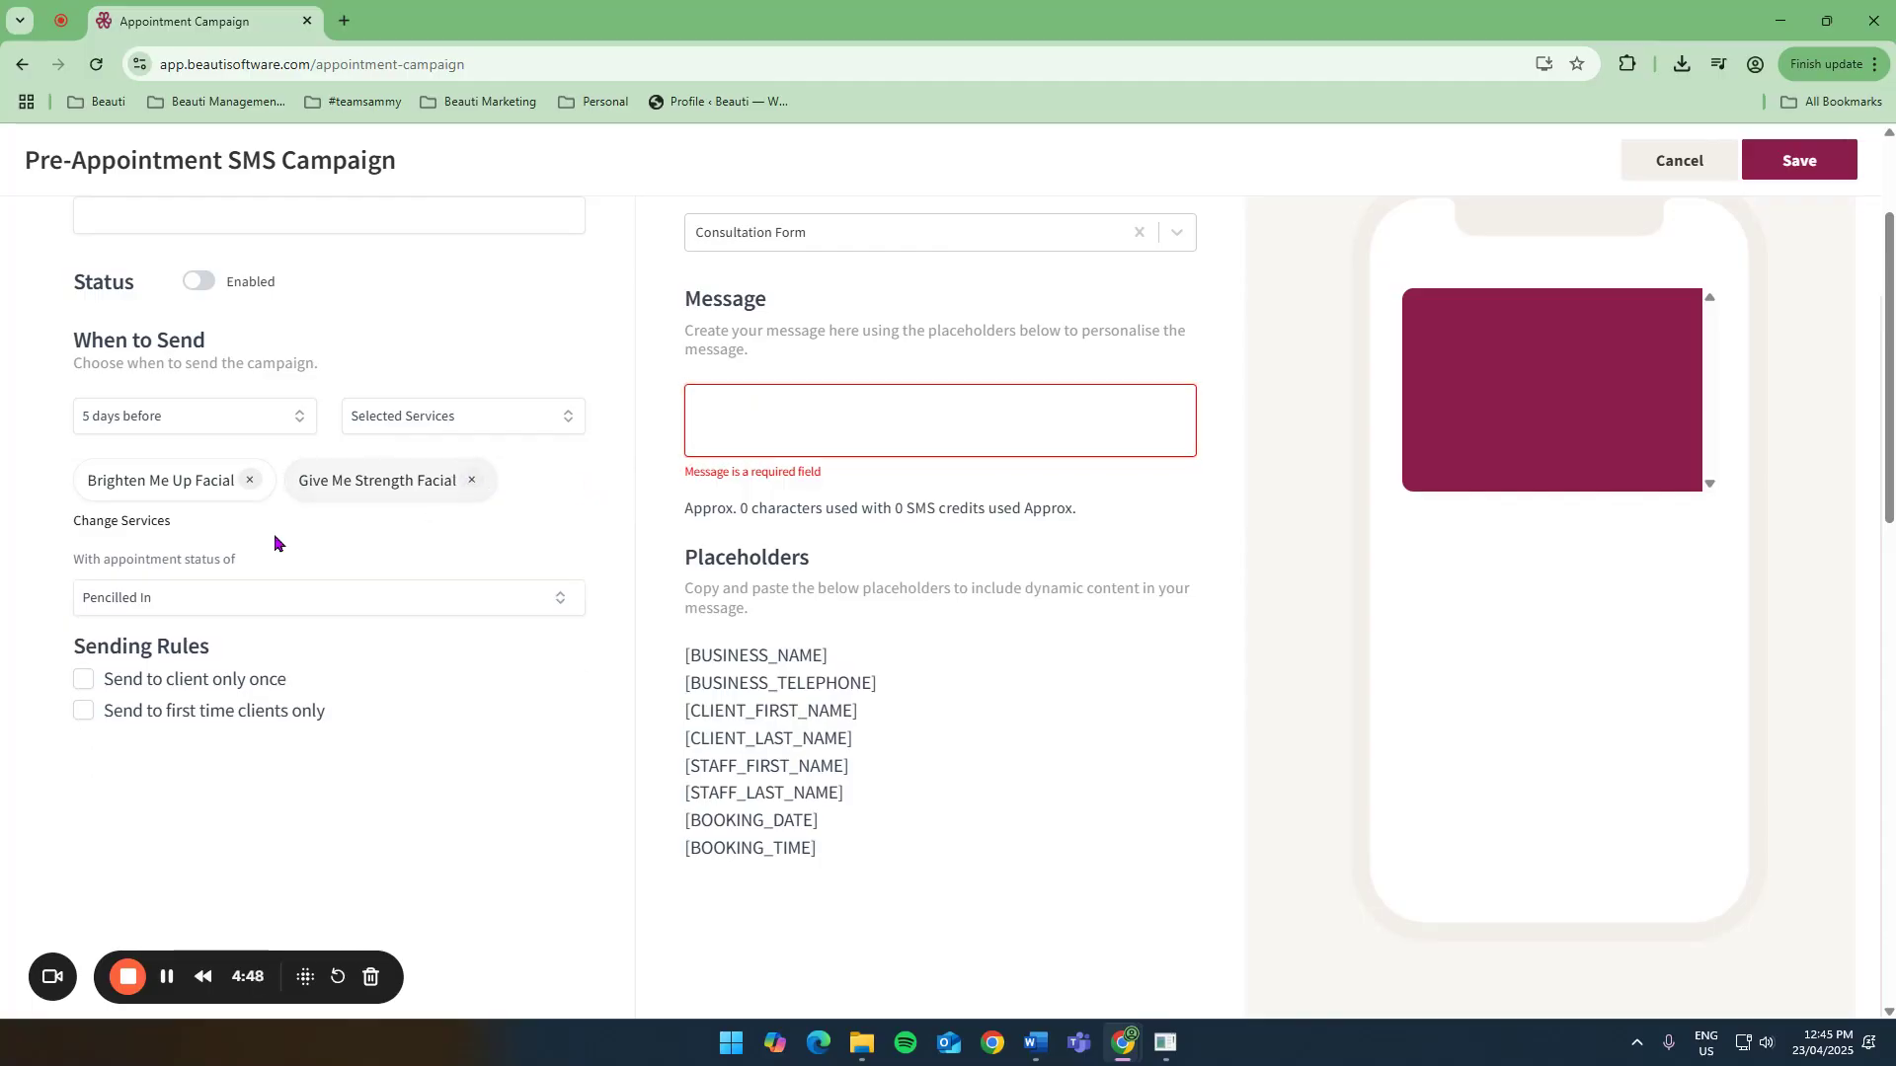
left_click(250, 480)
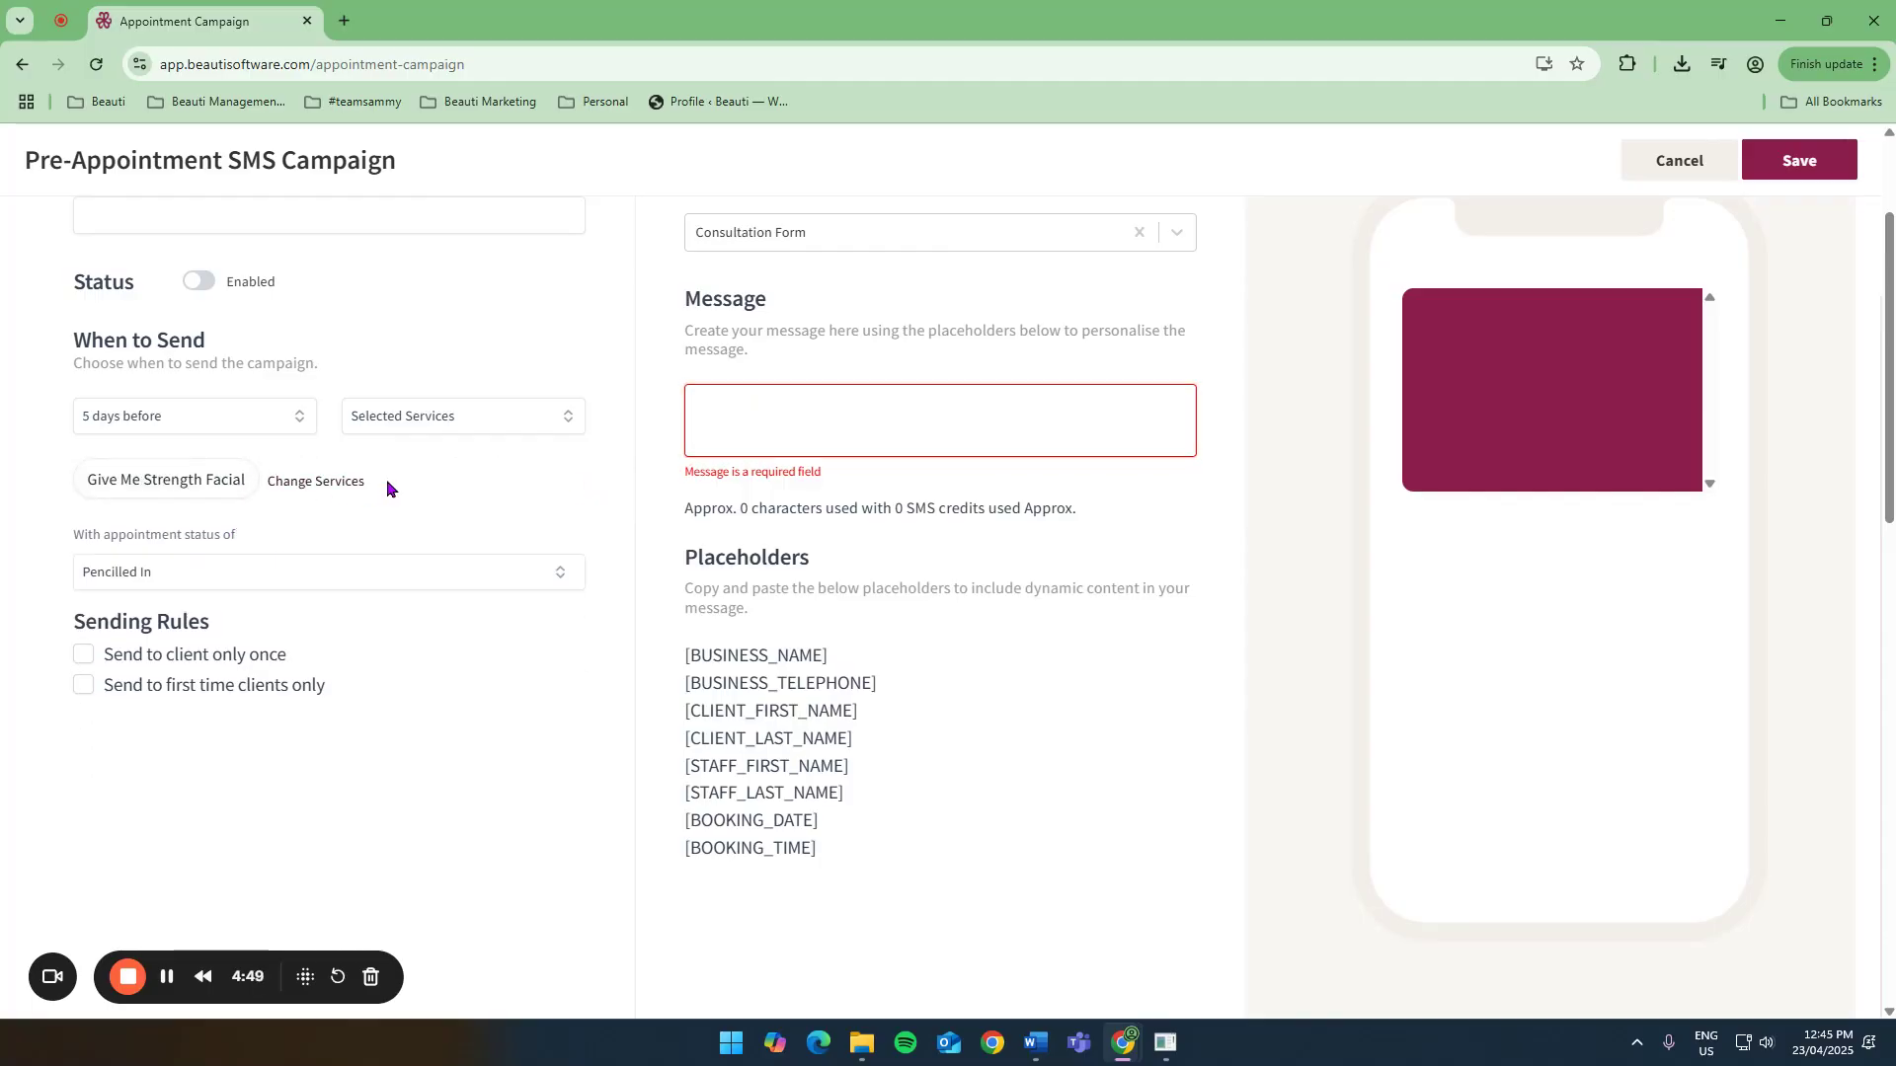
left_click(304, 487)
scroll(766, 783, "down", 3)
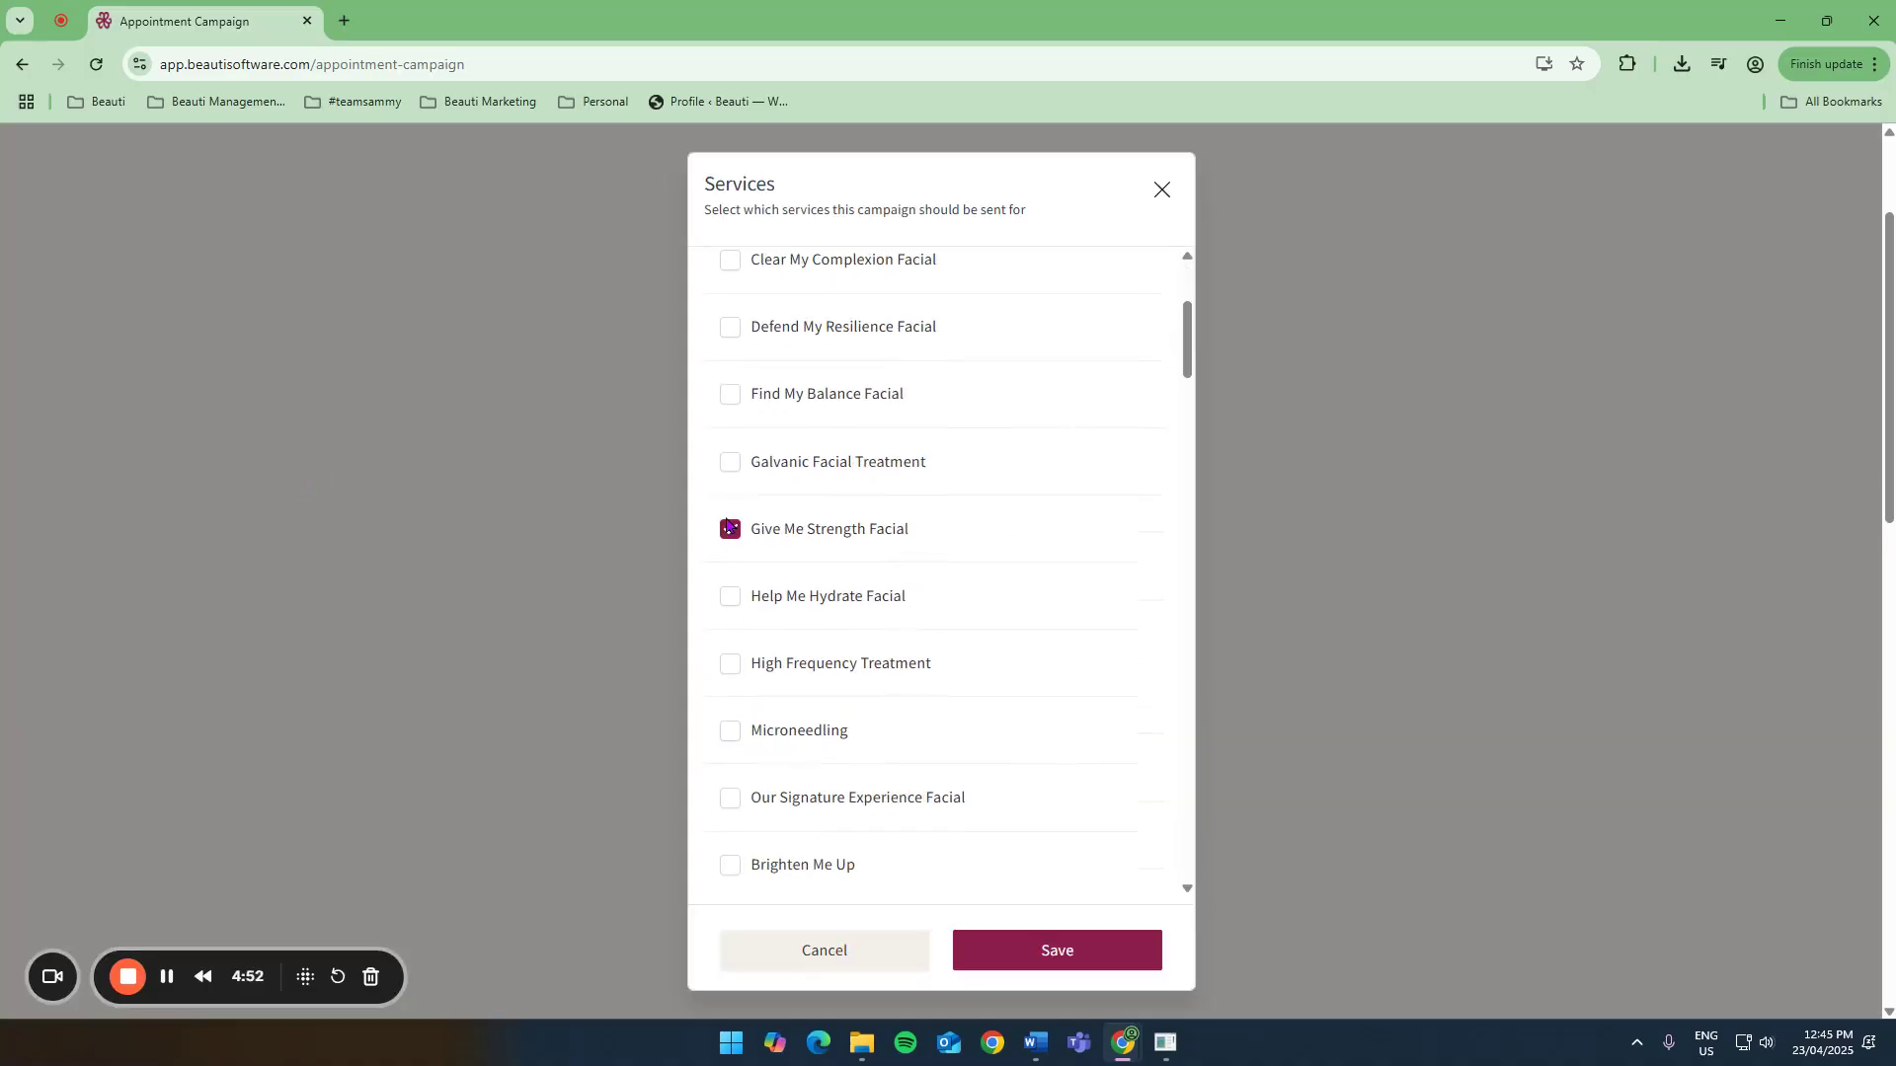
left_click(727, 528)
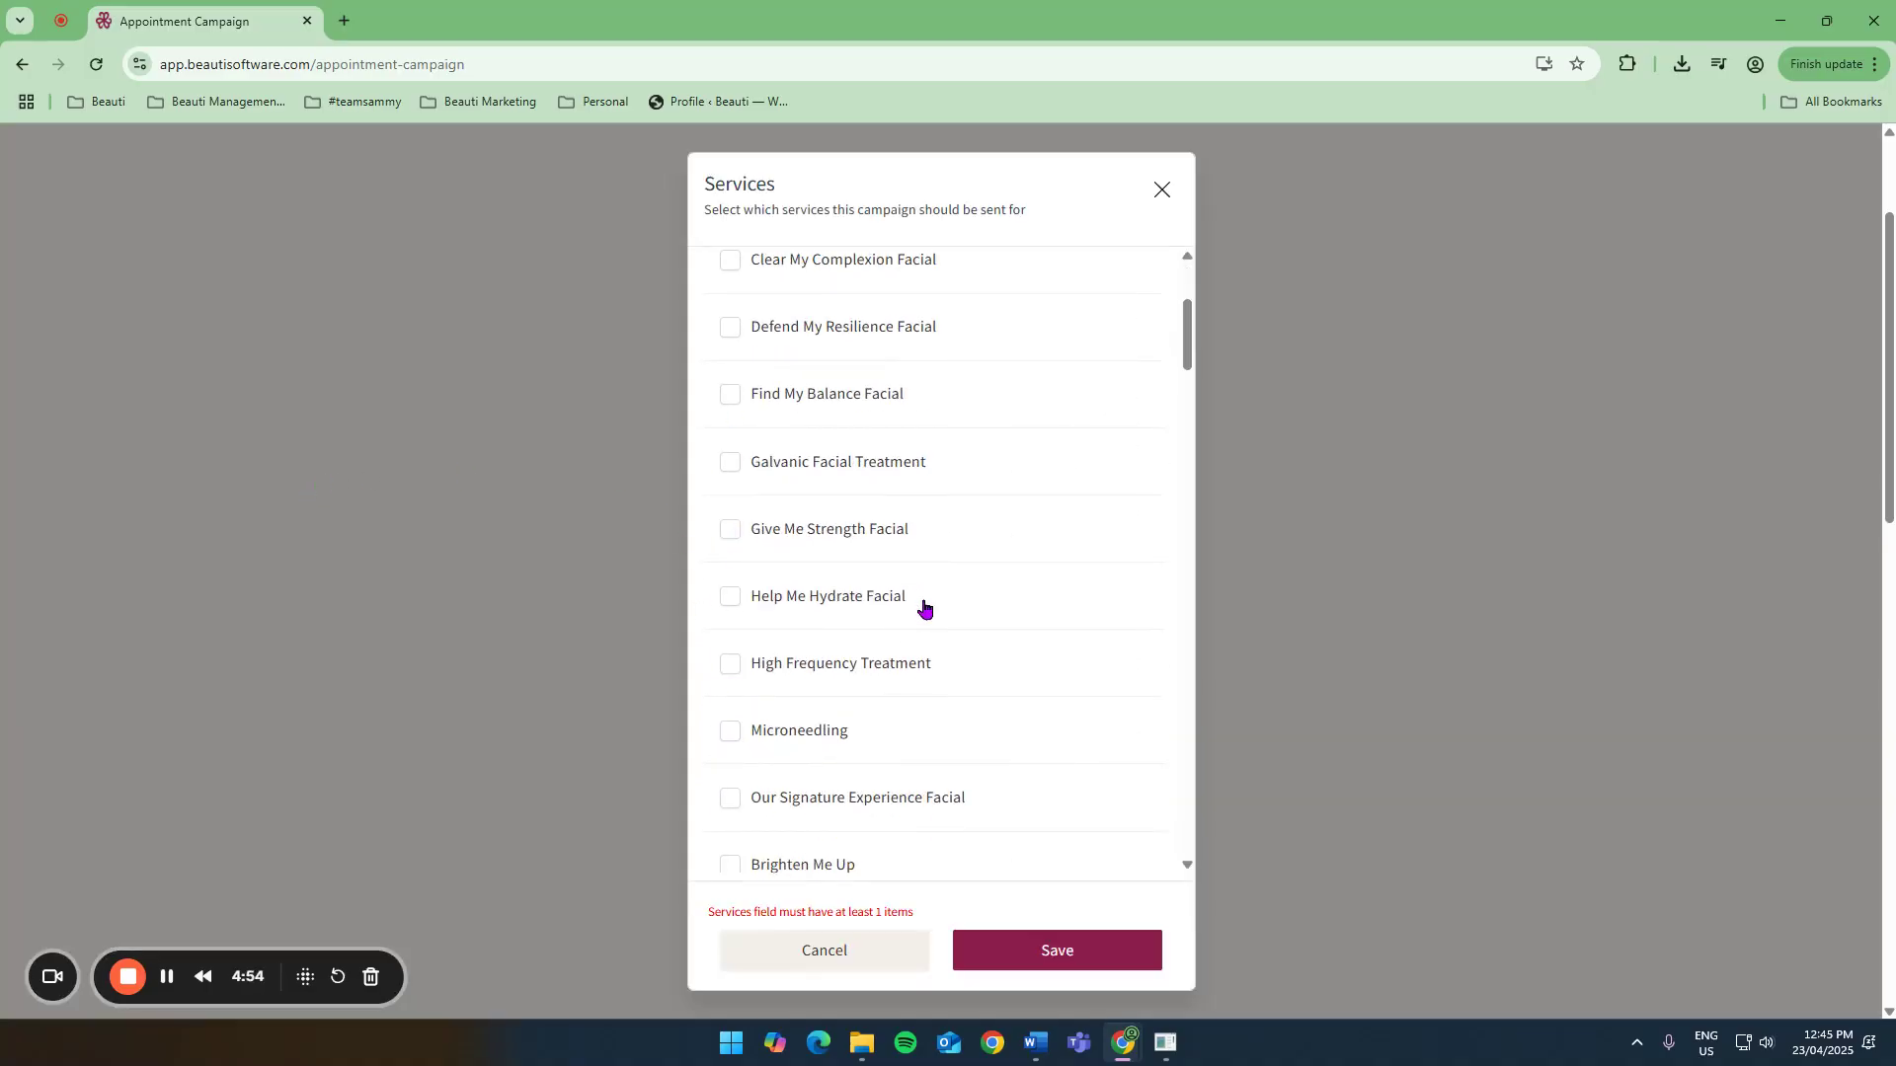
left_click(826, 962)
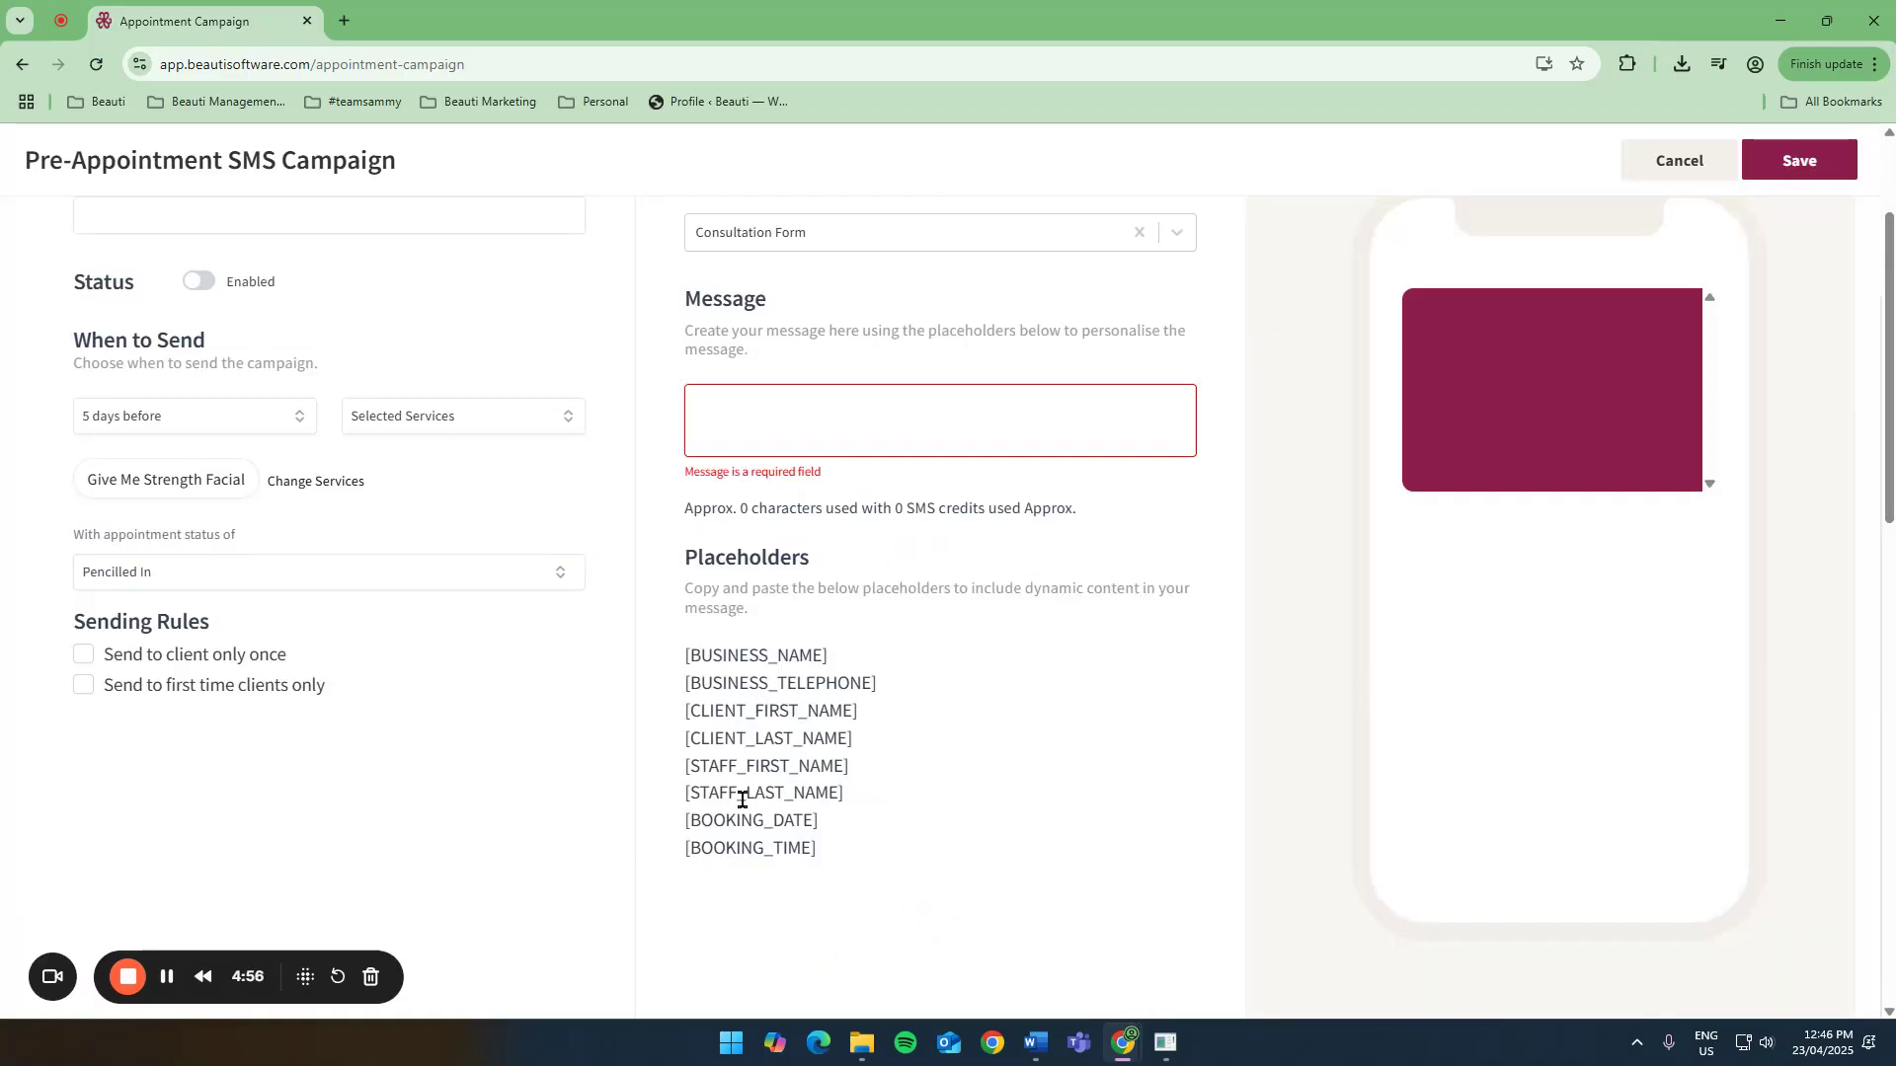
Close the Pre-Appointment SMS campaign editor and return to the campaign list.
scroll(741, 798, "up", 1)
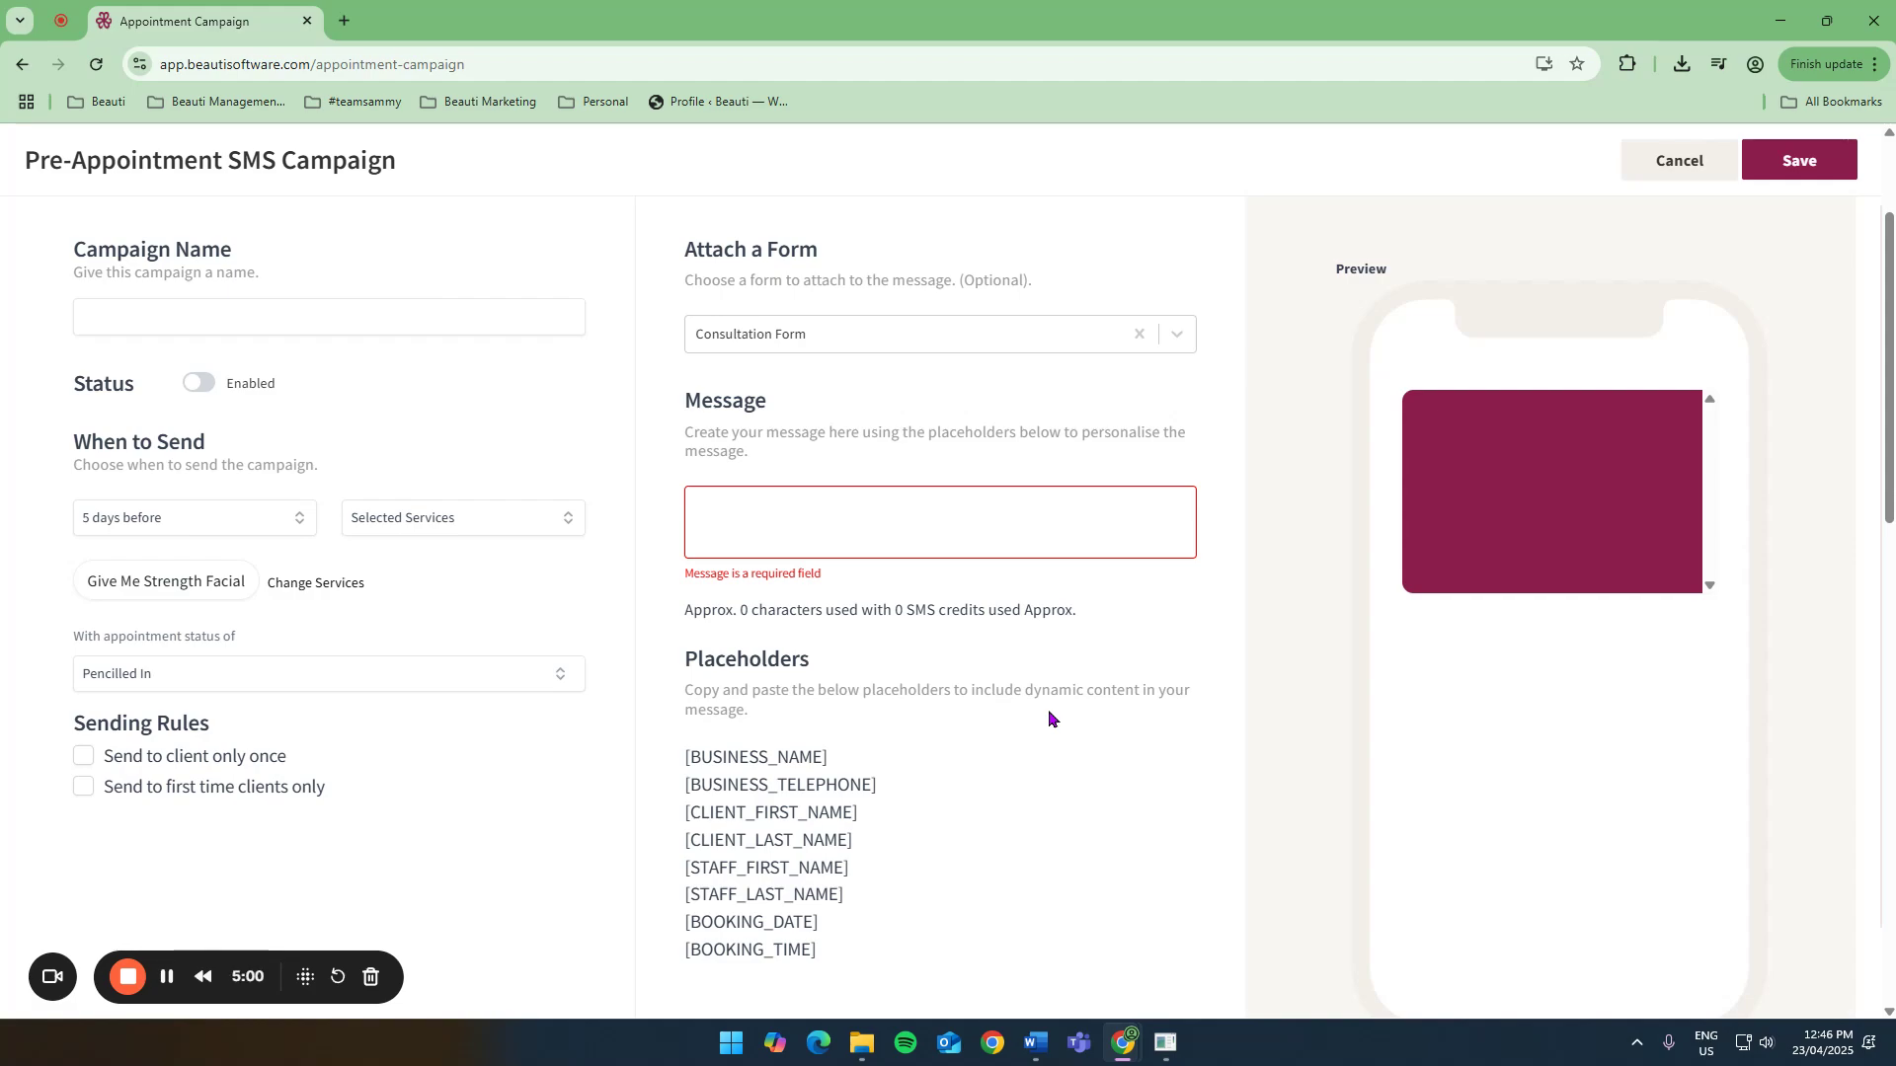
left_click(1668, 174)
left_click(1794, 159)
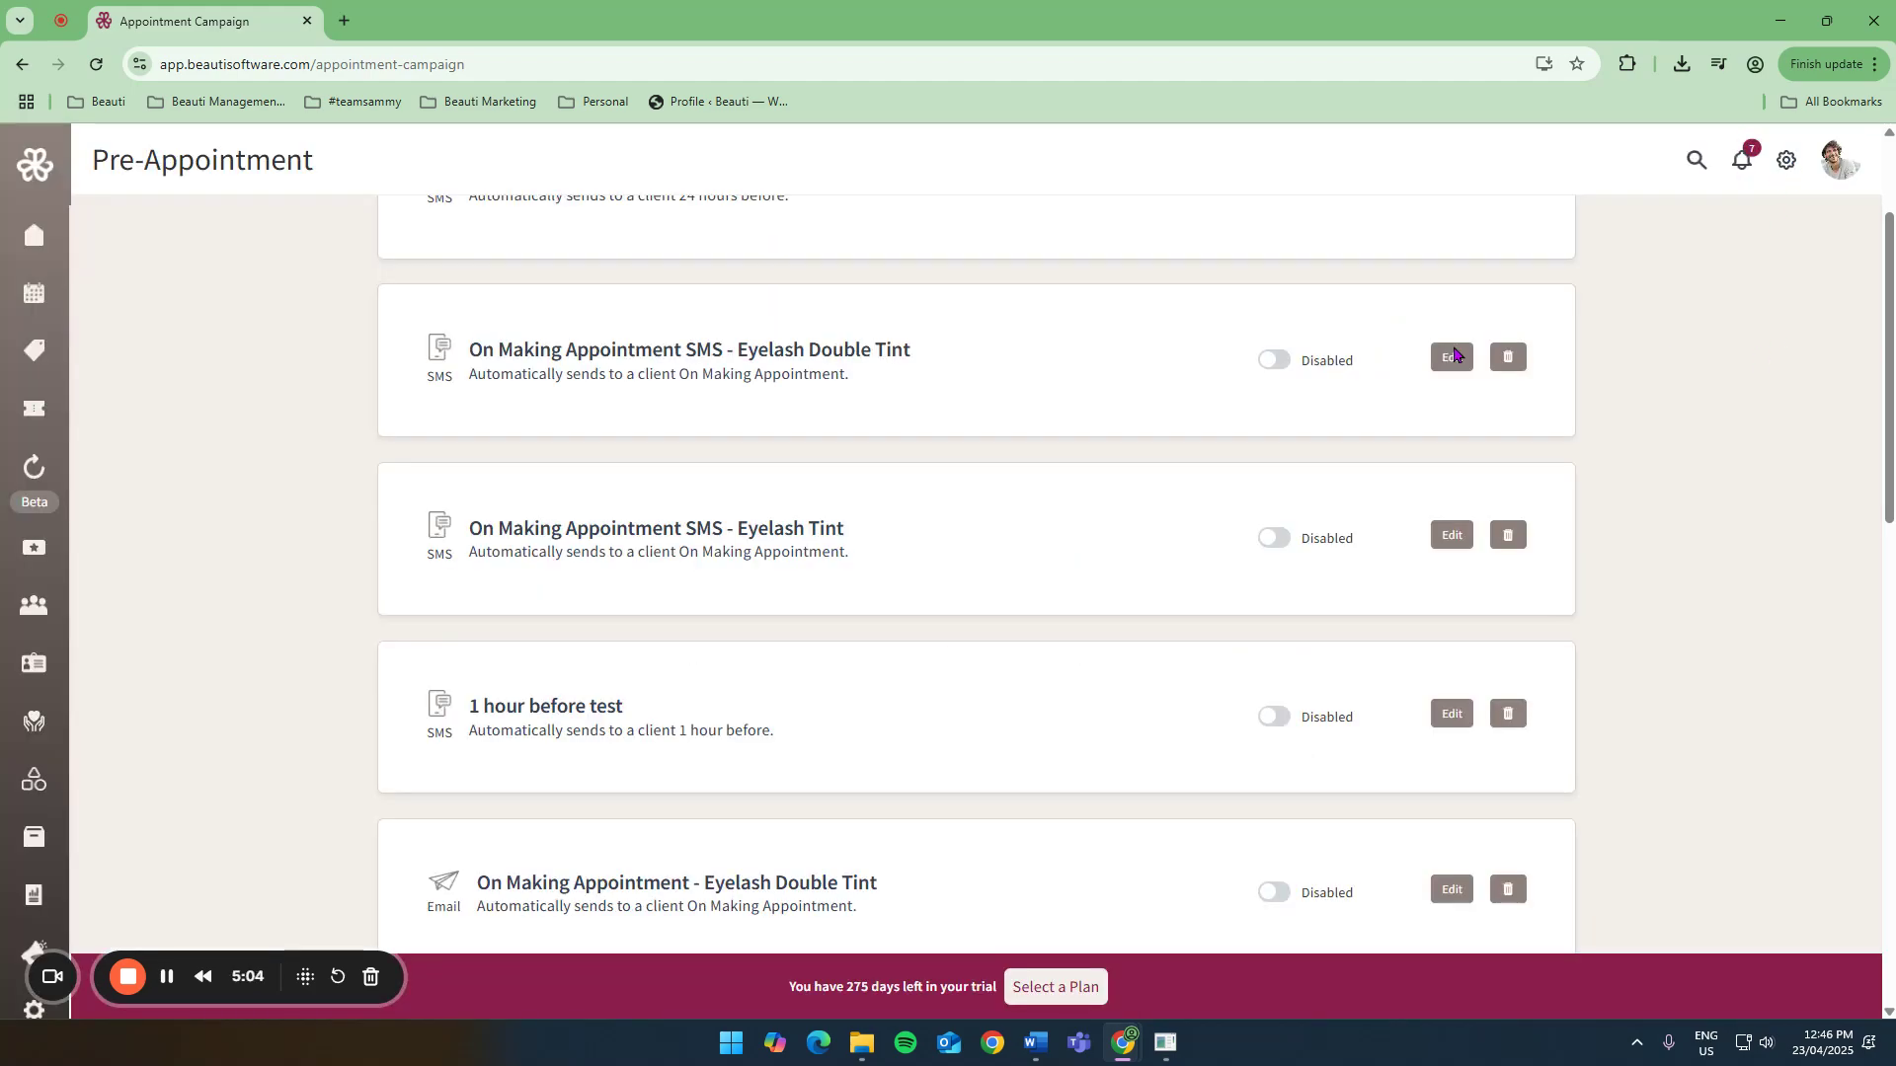
Start a new Post-Appointment campaign of the Email type from the Marketing section.
left_click(30, 950)
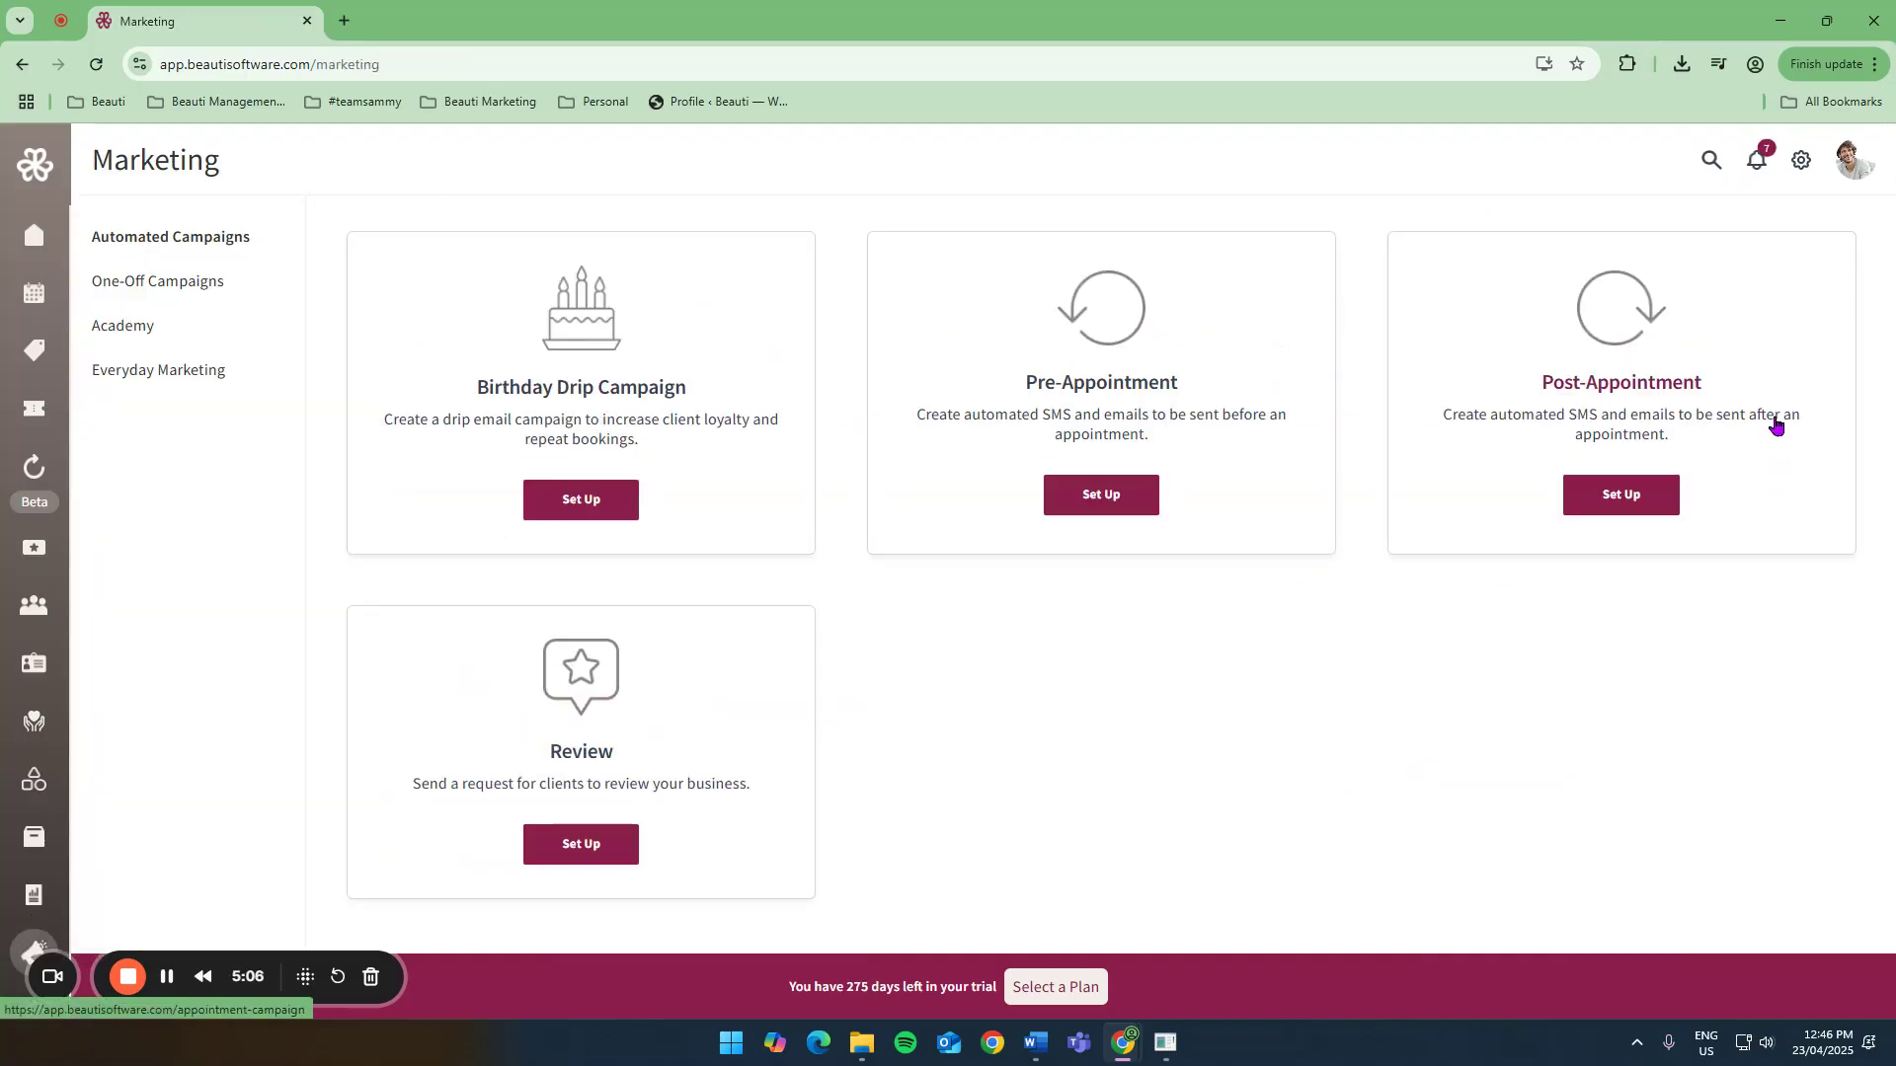
left_click(1622, 501)
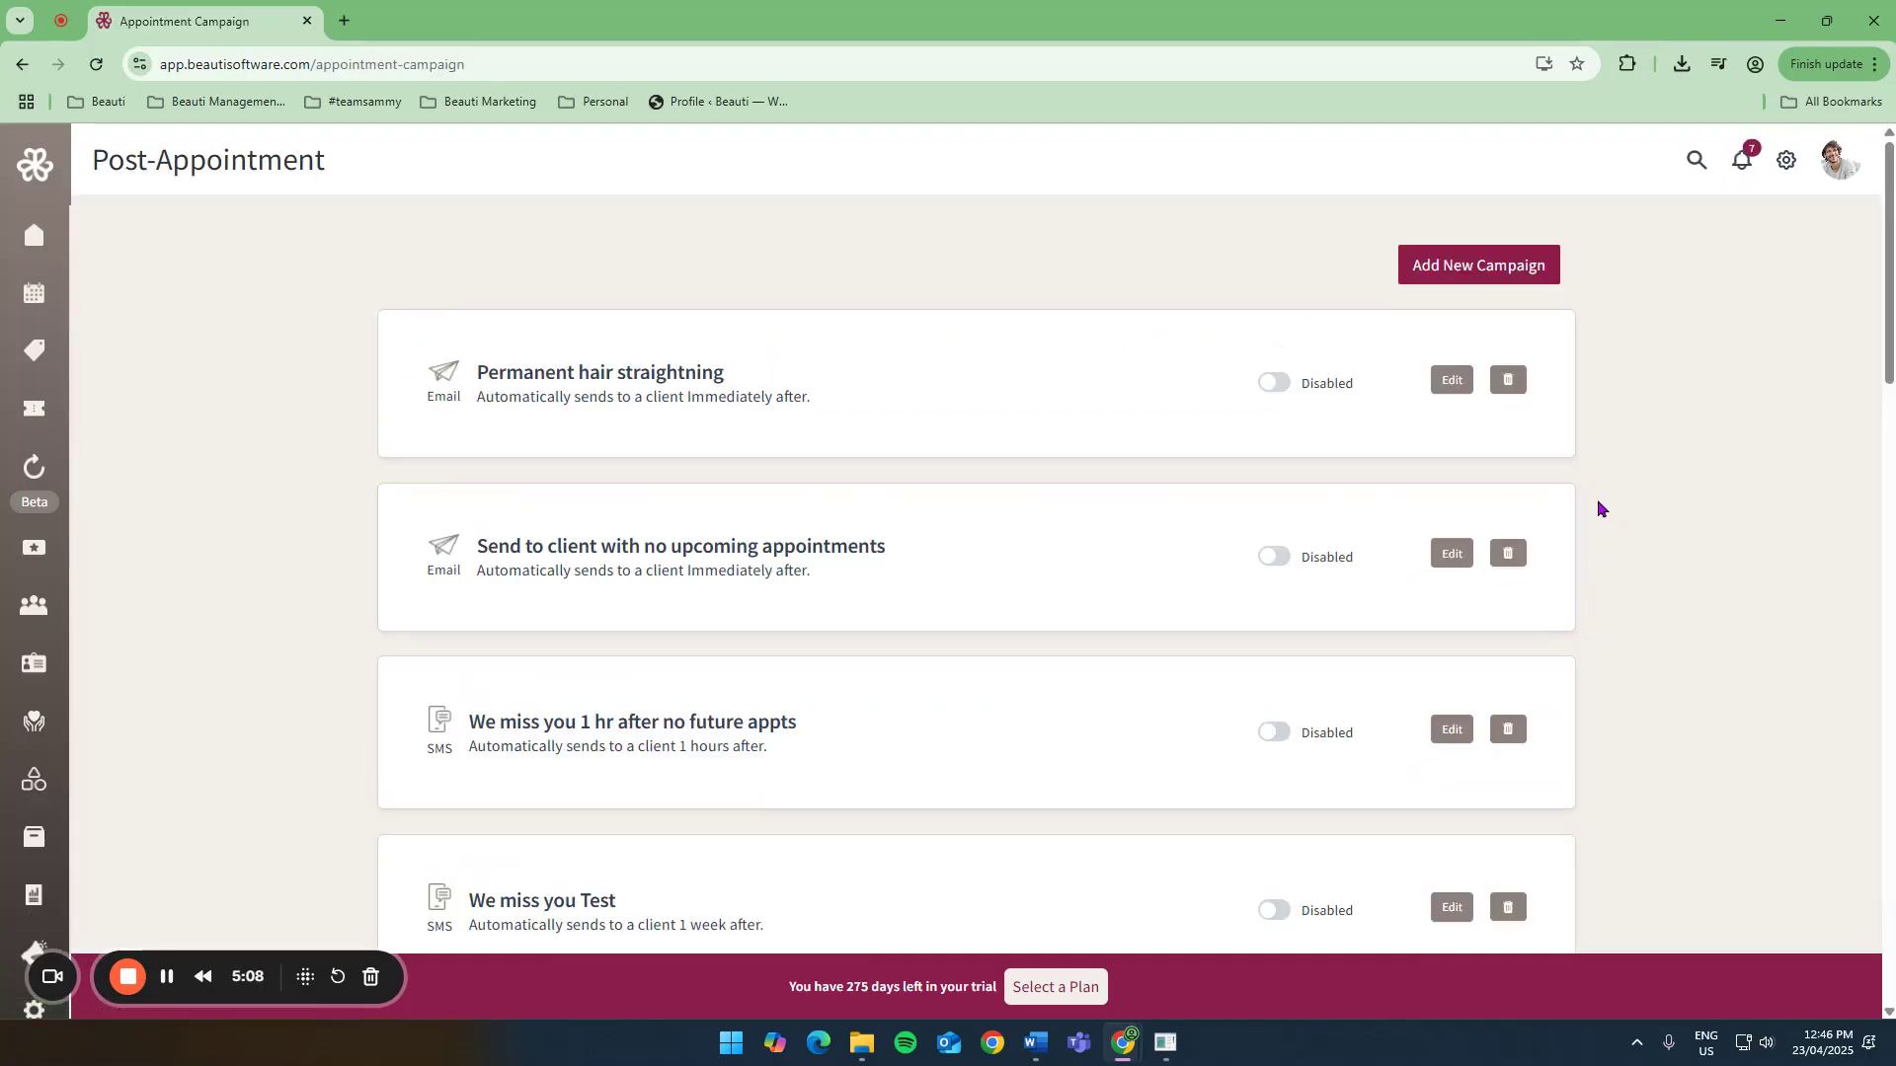
left_click(1494, 264)
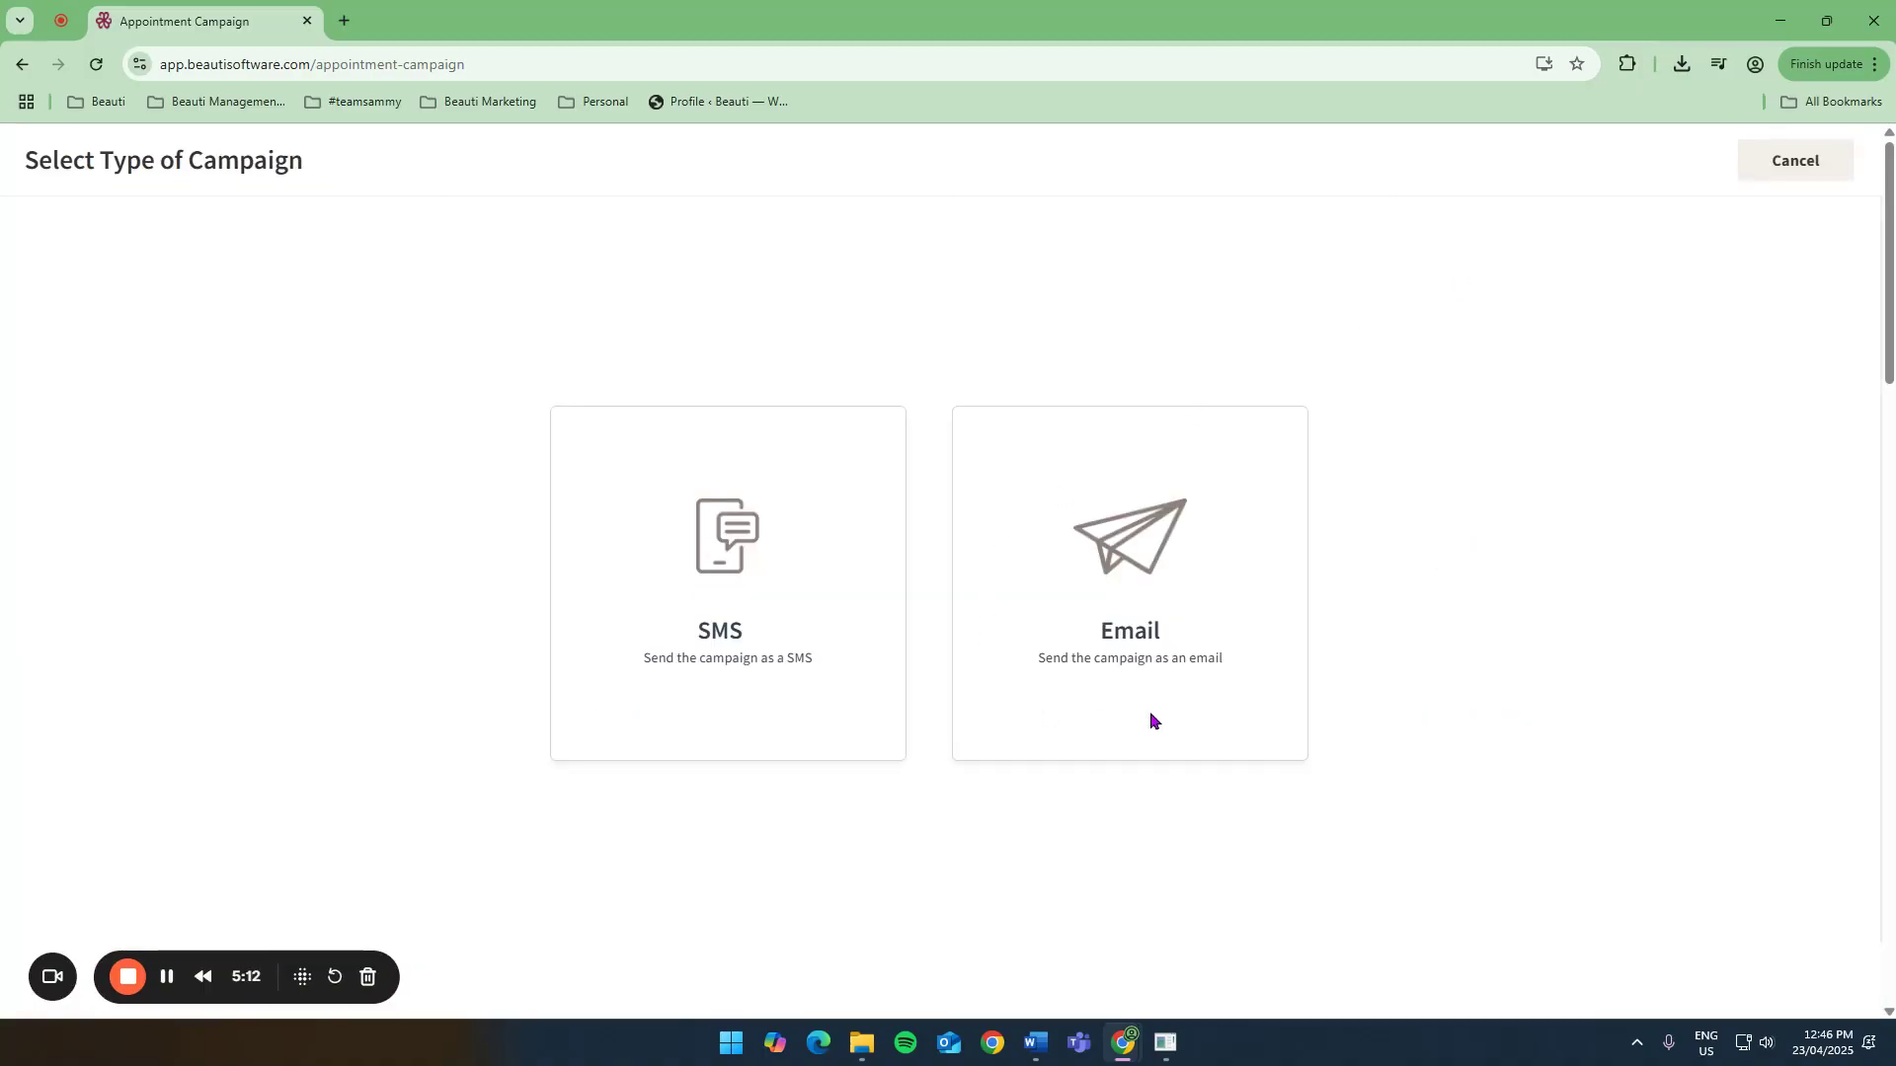
left_click(1111, 602)
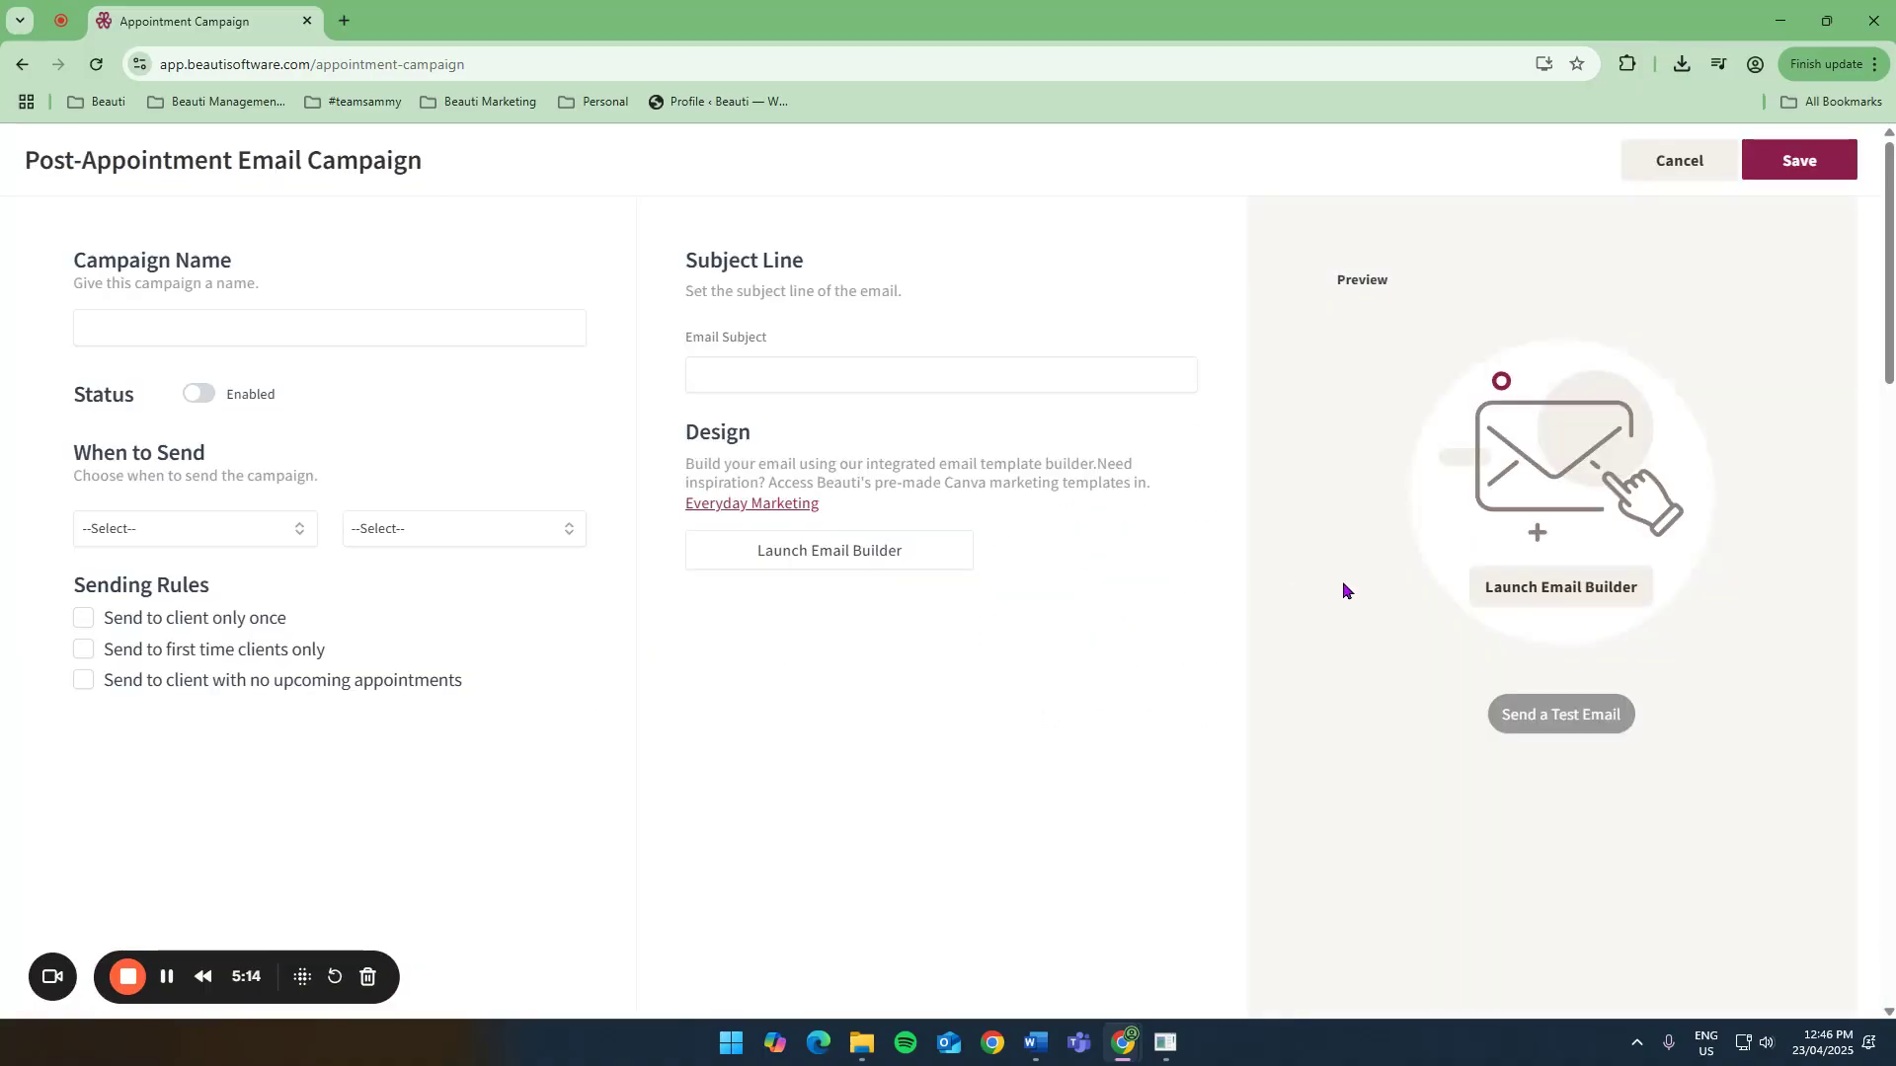
Set the email campaign to send Immediately after, for Selected Services.
left_click(191, 533)
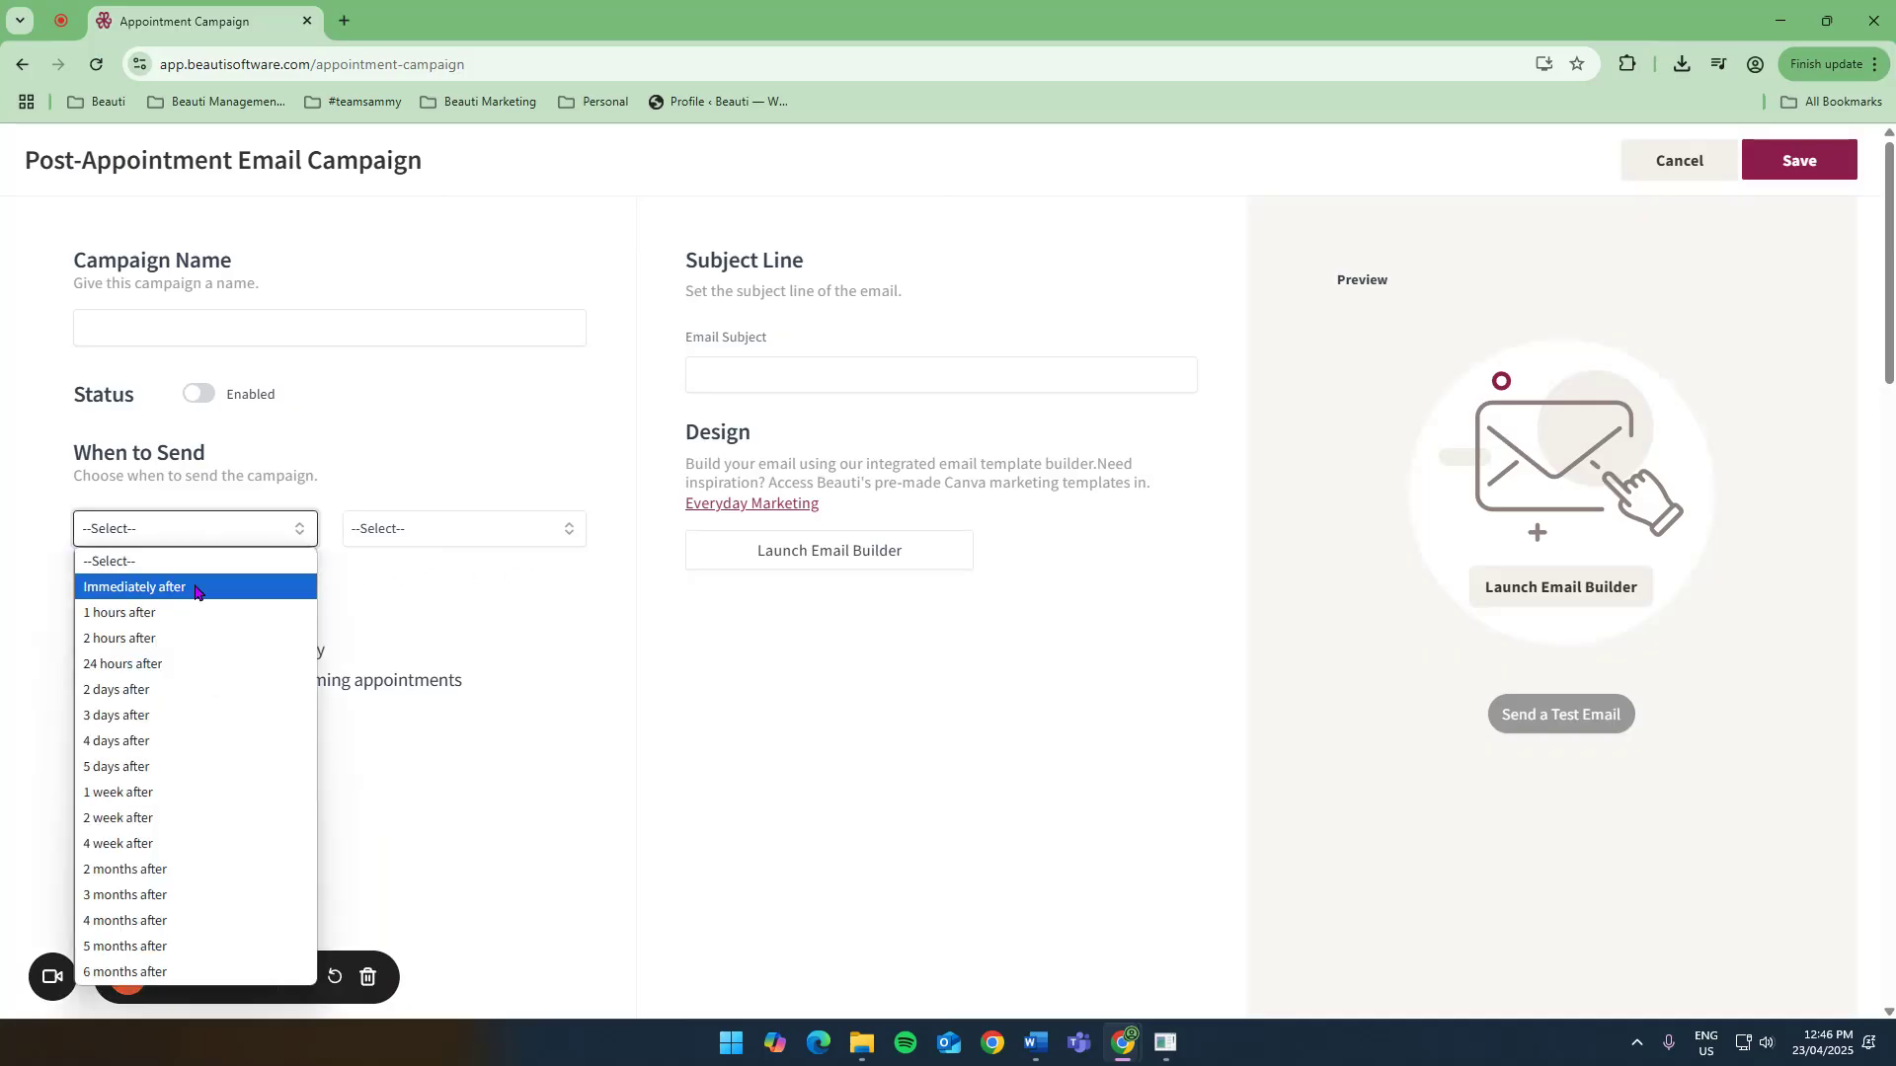
left_click(191, 589)
left_click(486, 533)
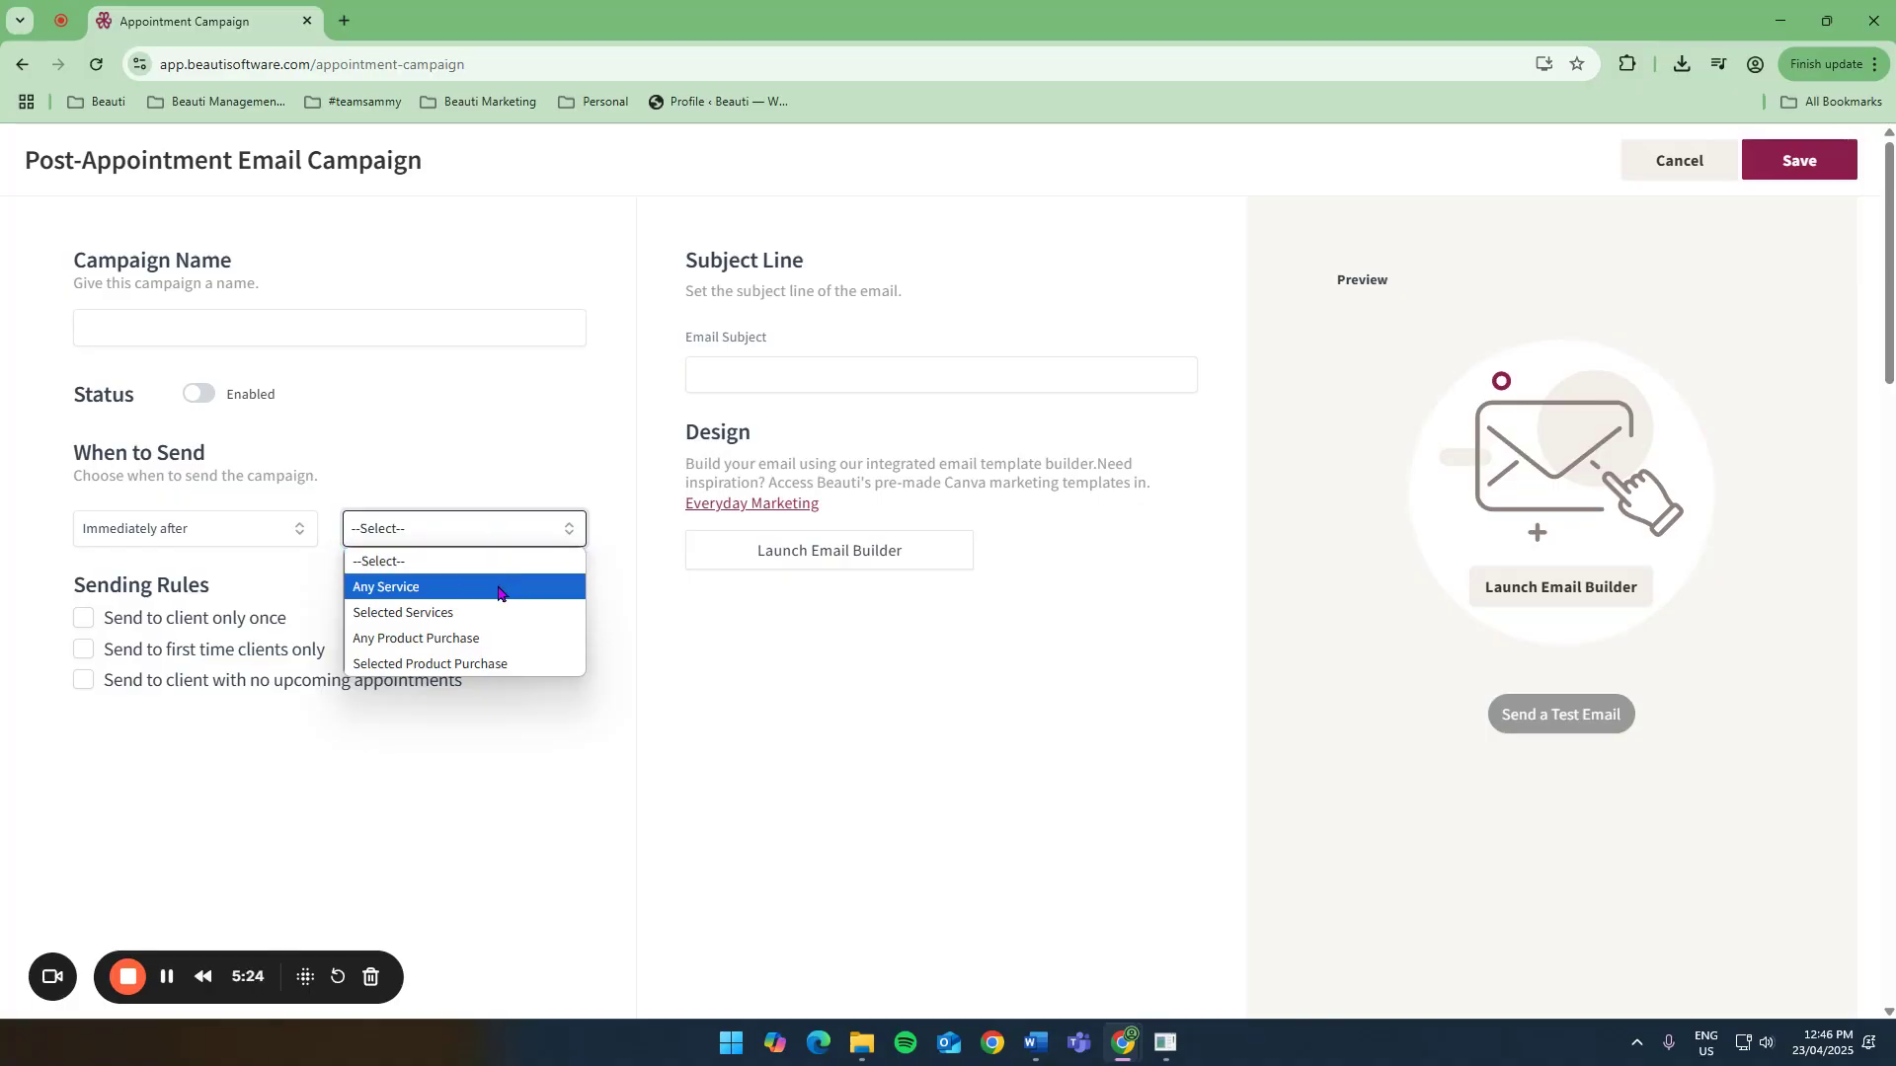
left_click(444, 613)
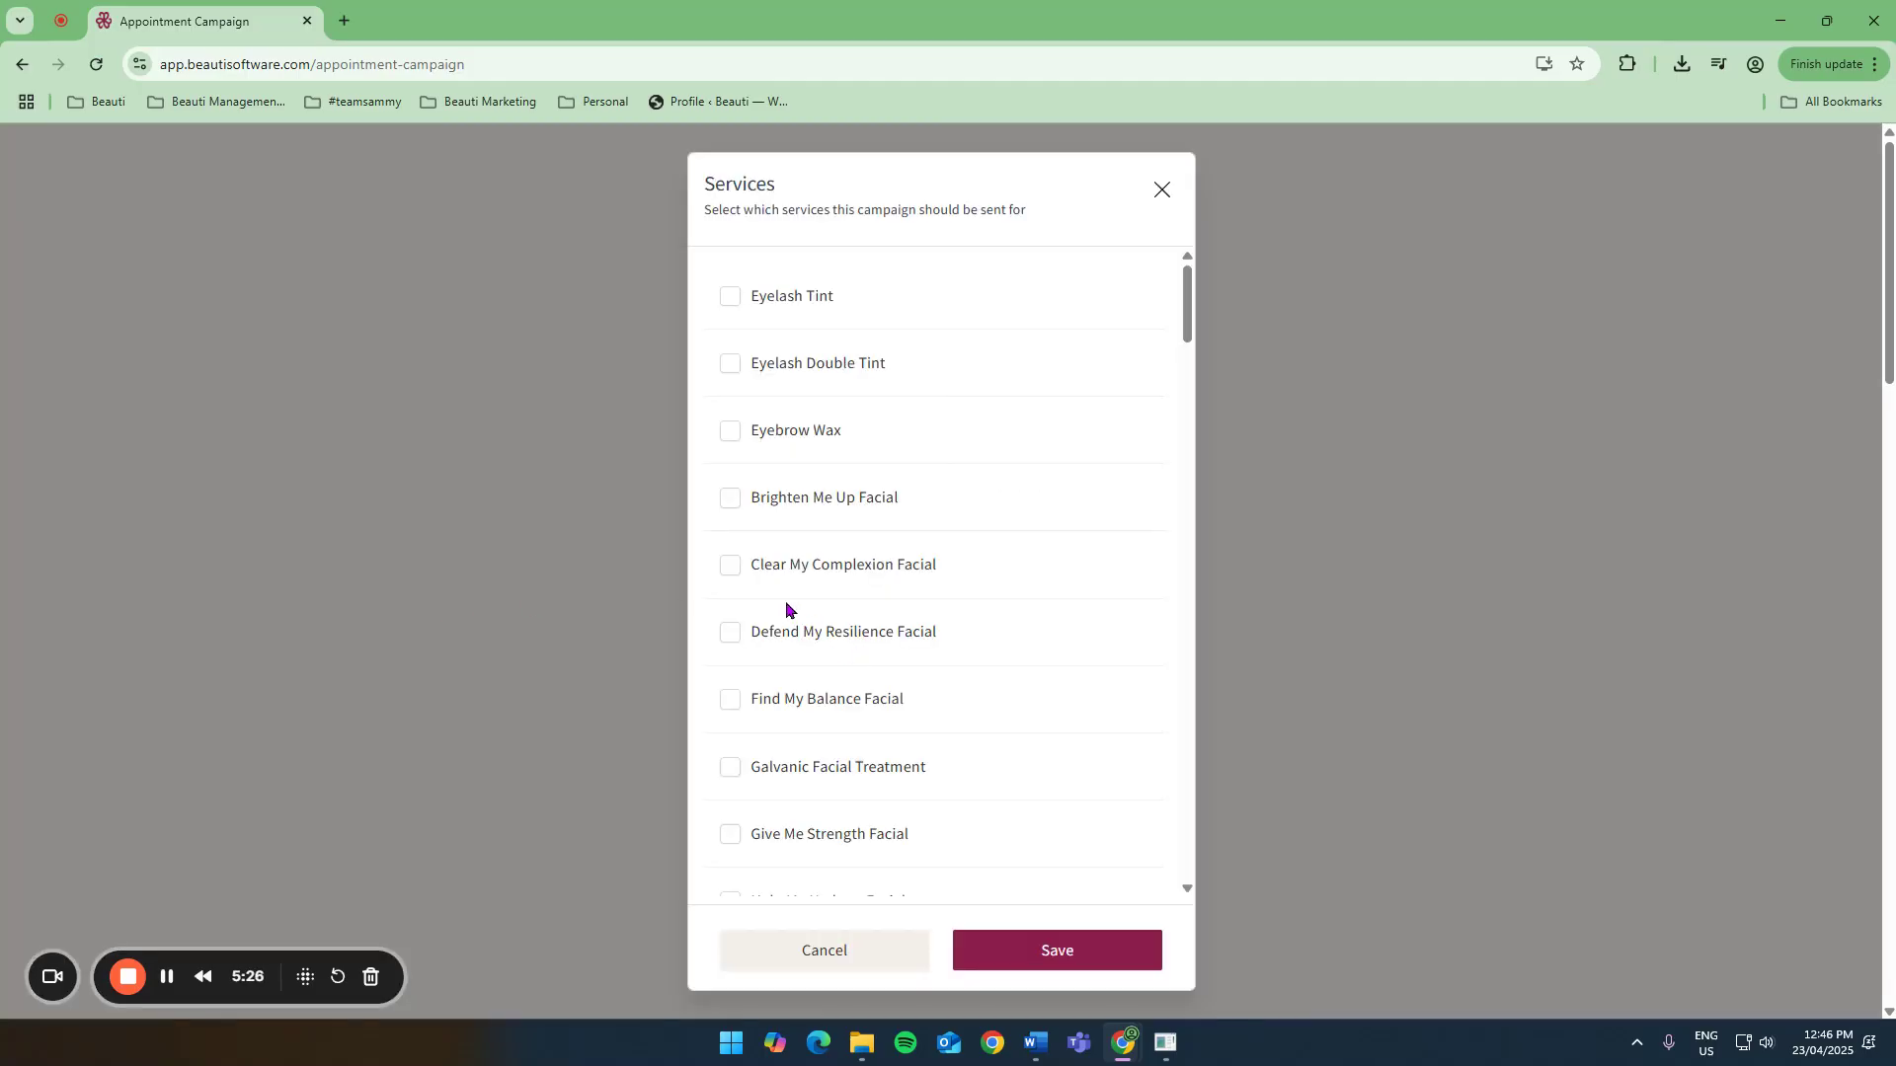
Select Brighten Me Up, Clear My Complexion and Defend My Resilience facials as the campaign's services.
left_click(728, 502)
left_click(732, 569)
left_click(732, 633)
left_click(1069, 954)
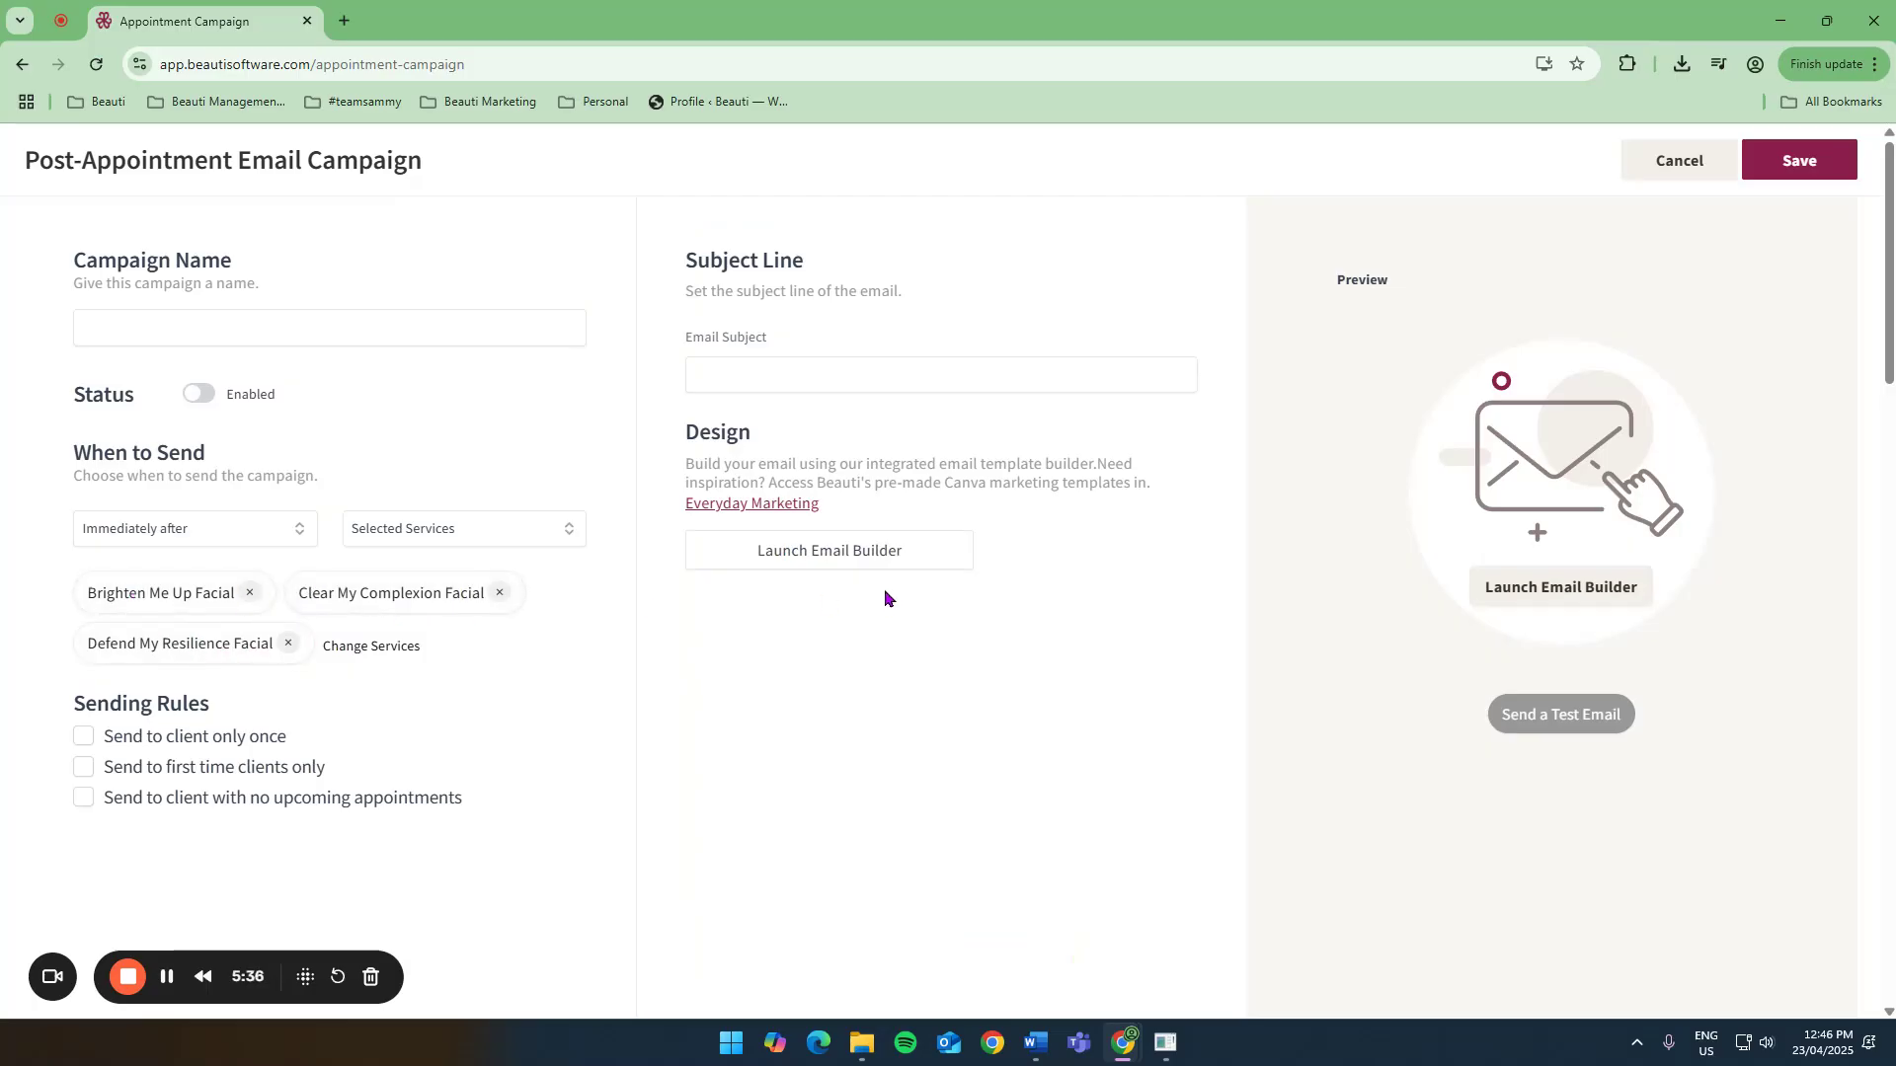
Open the email builder and add an image block showing the Shodwe Aesthetic Centre logo banner.
left_click(860, 558)
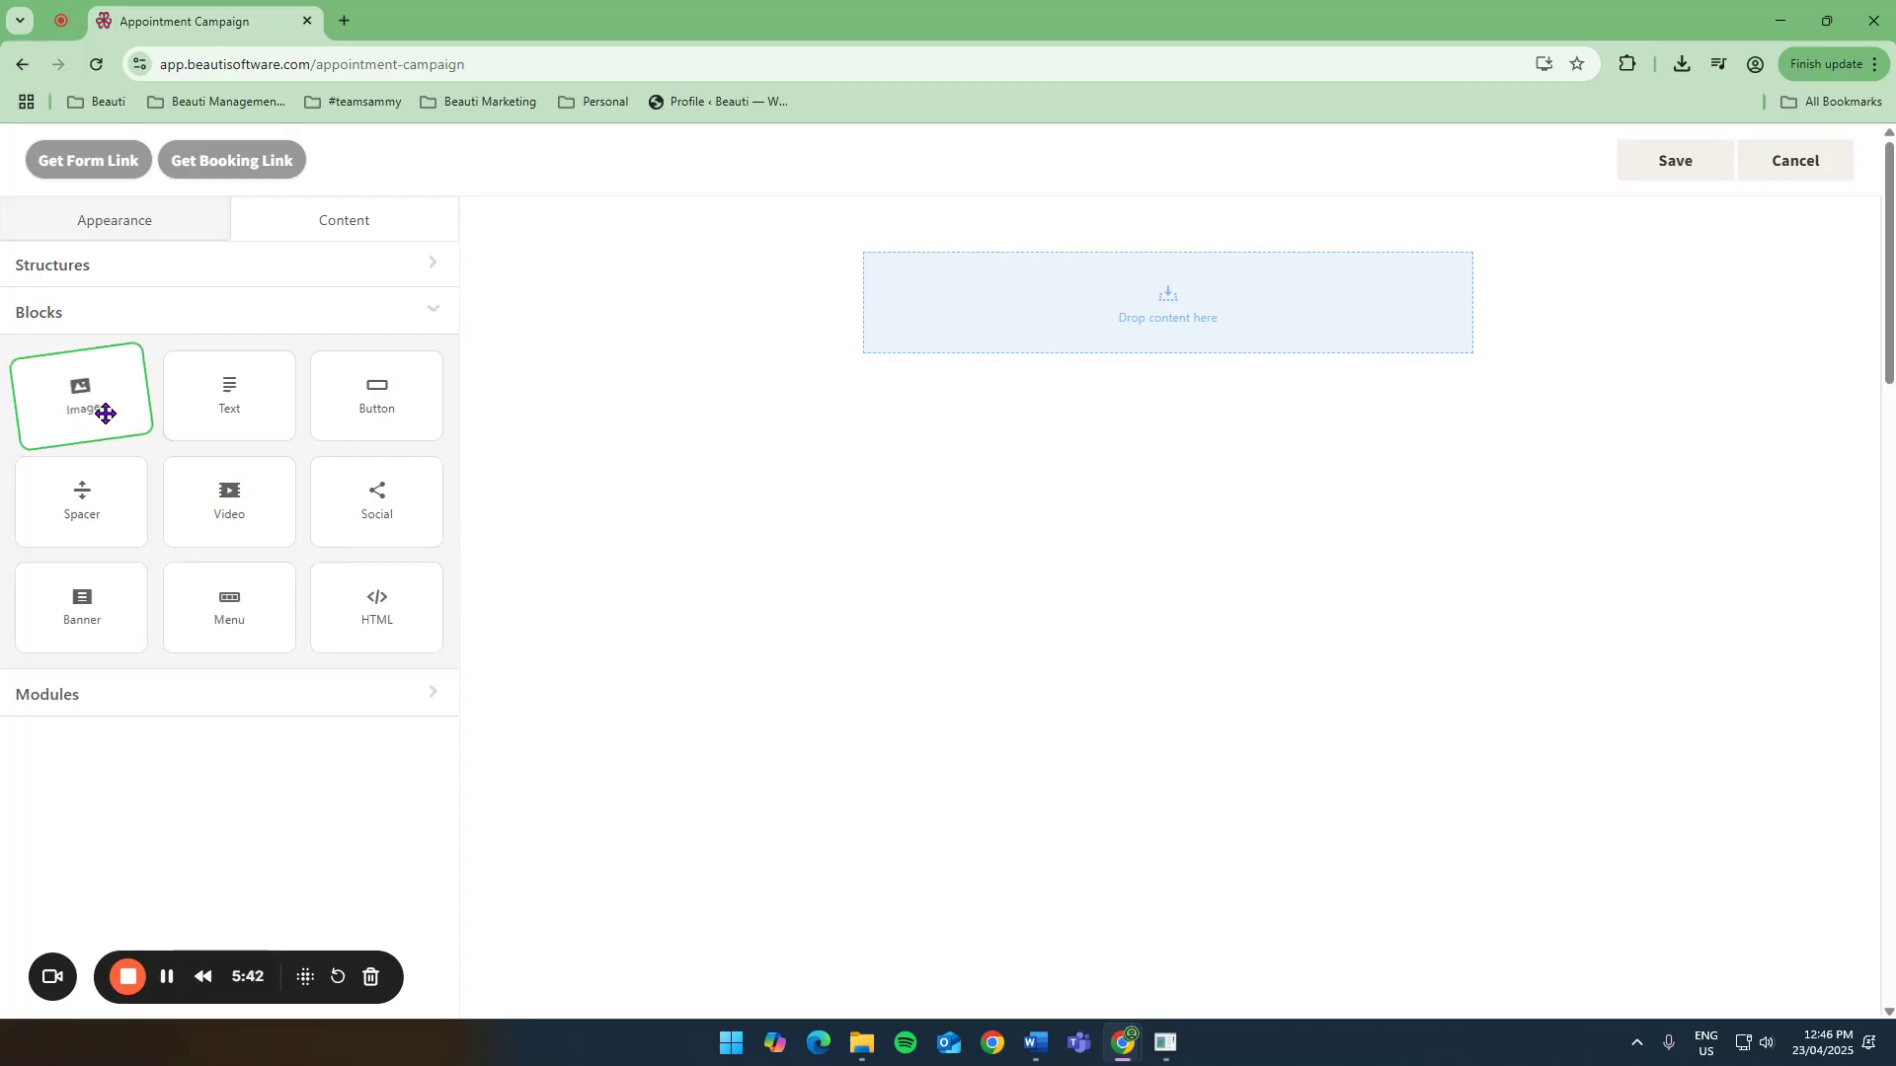
mouse_move(105, 411)
left_mouse_down()
mouse_move(1013, 333)
mouse_move(1080, 287)
left_mouse_up()
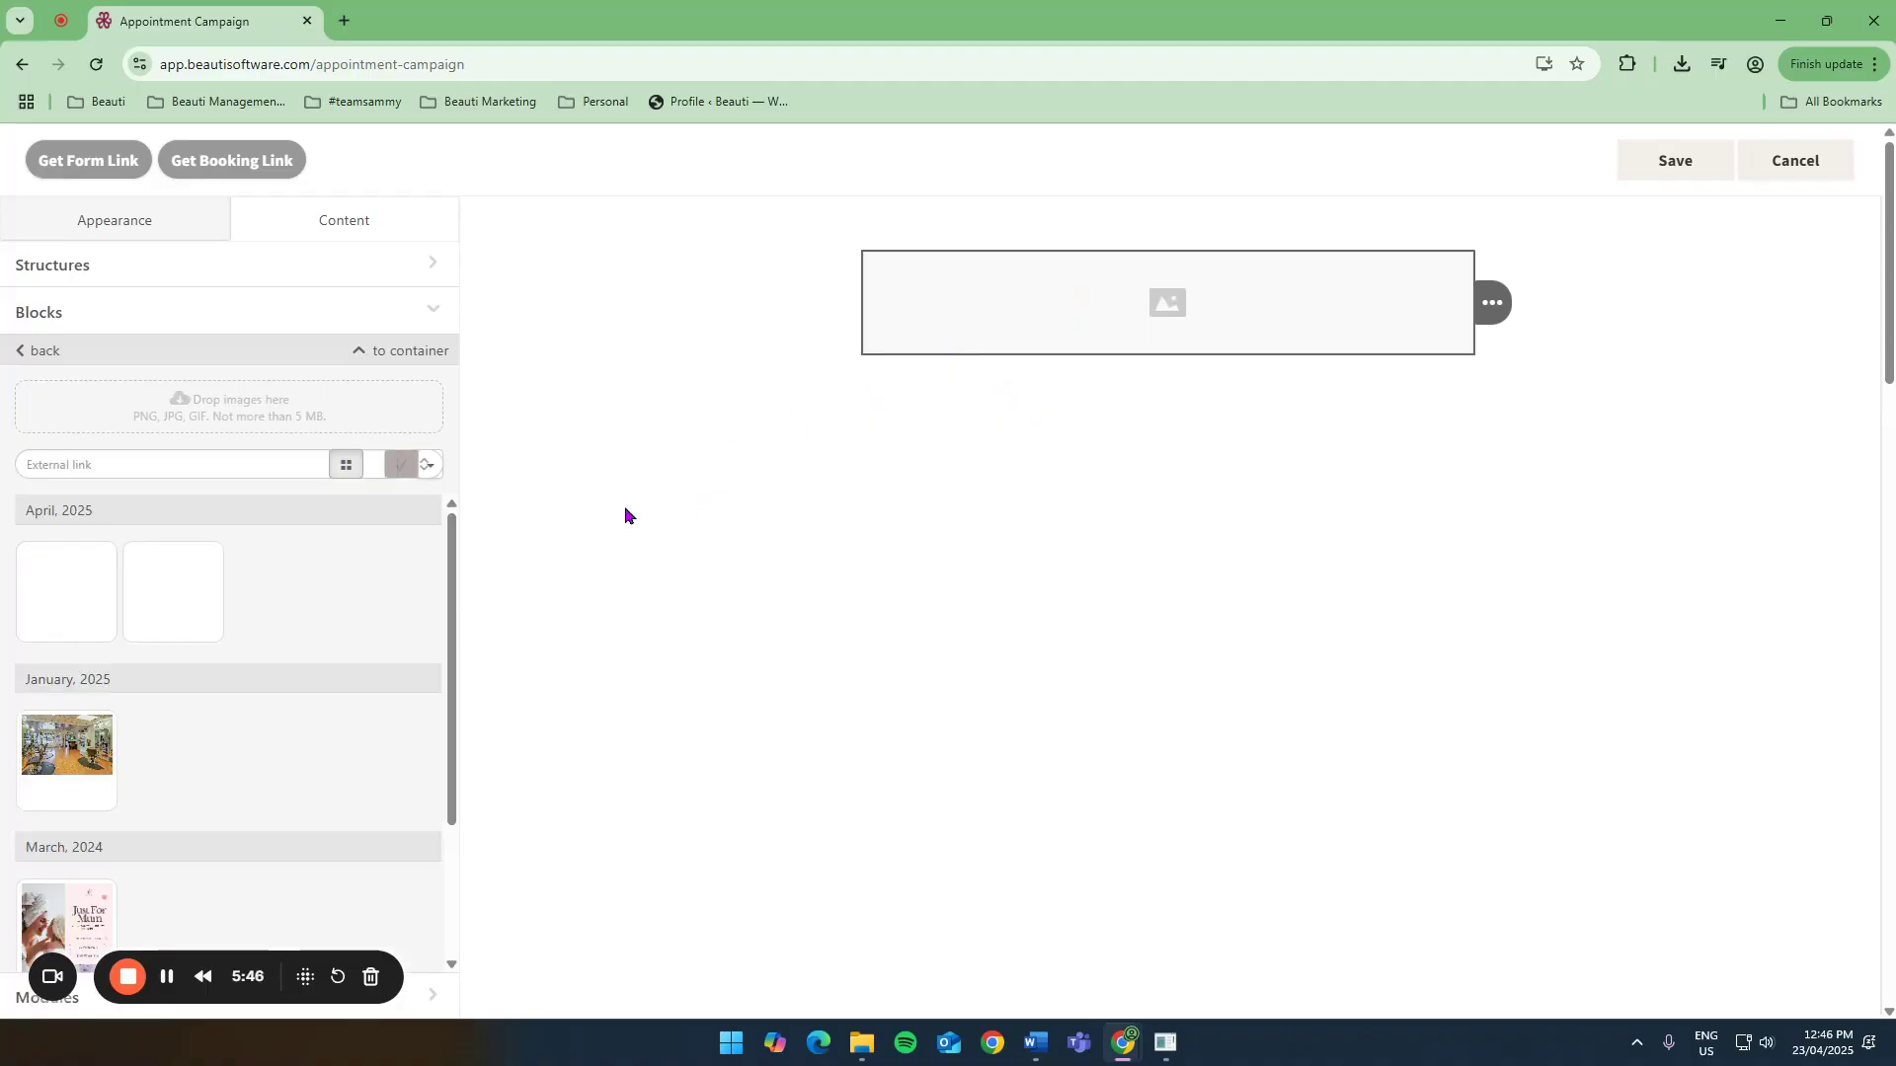
left_click(83, 610)
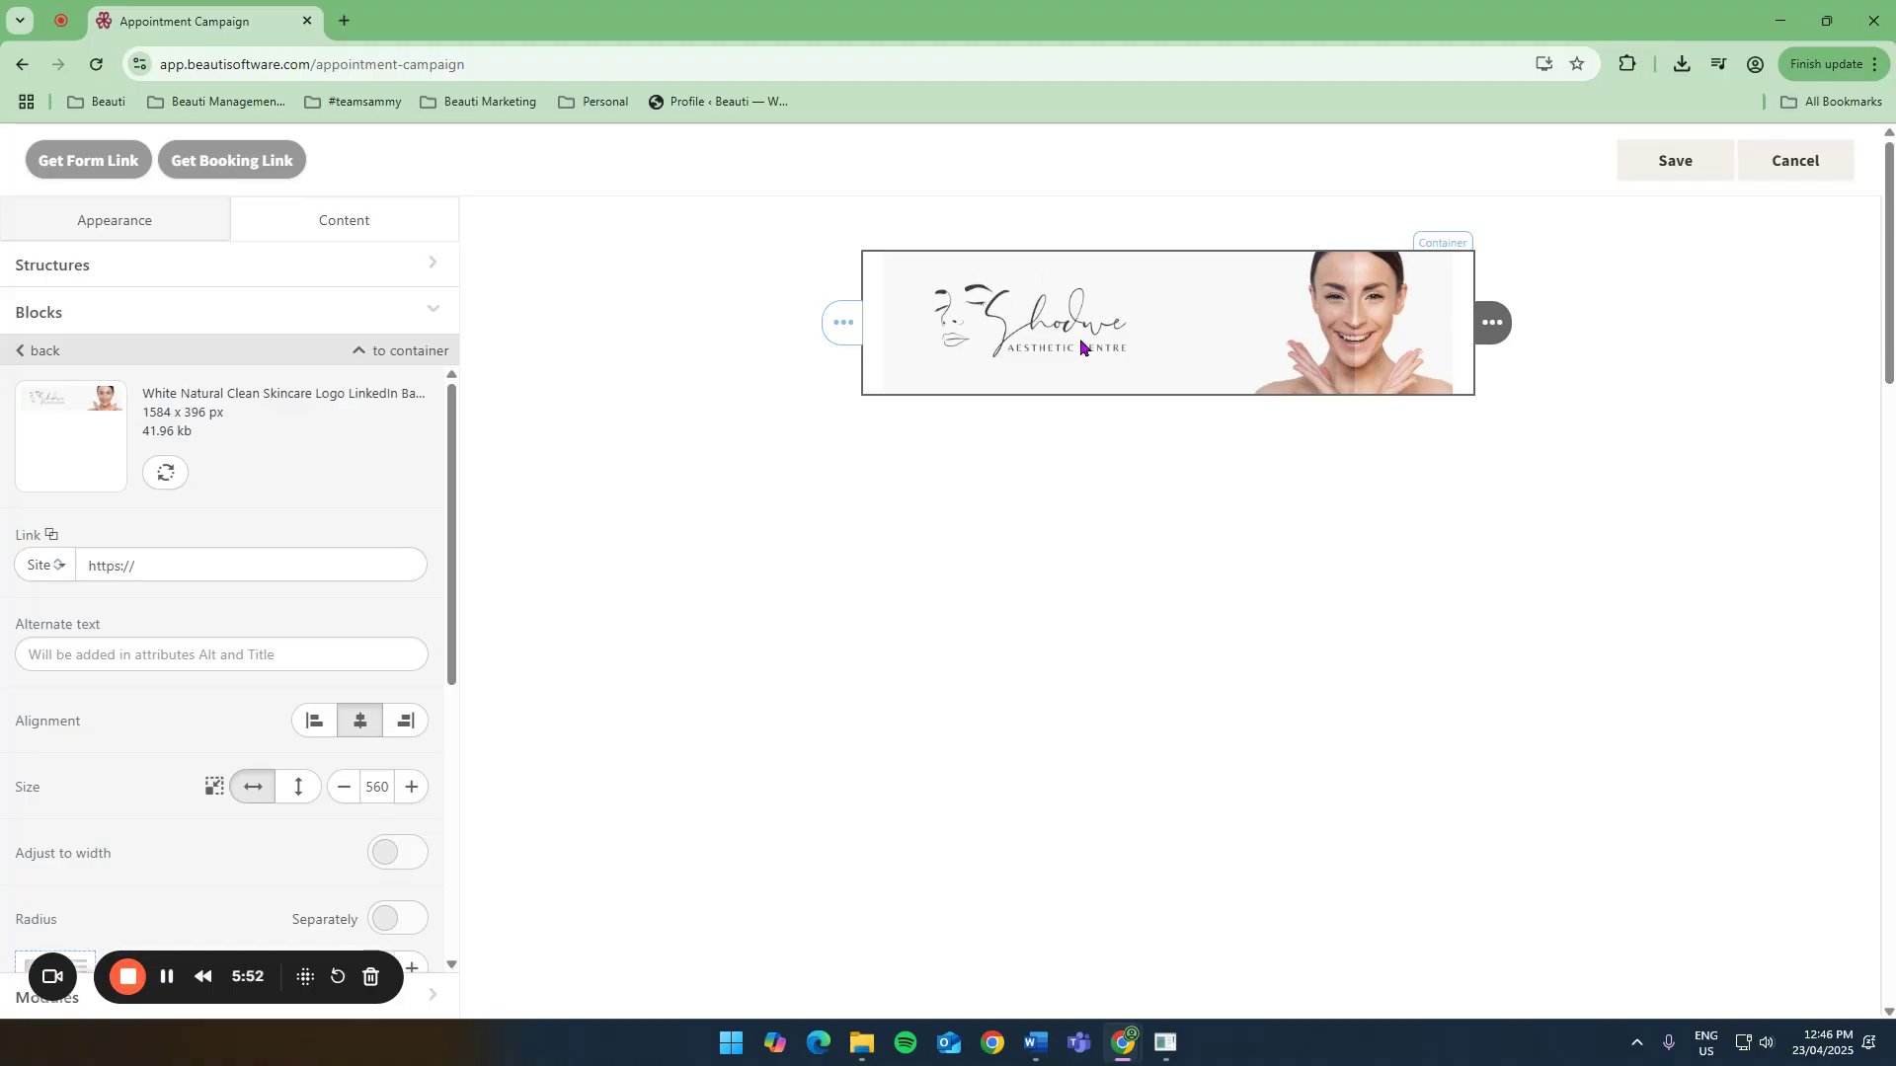
left_click(327, 571)
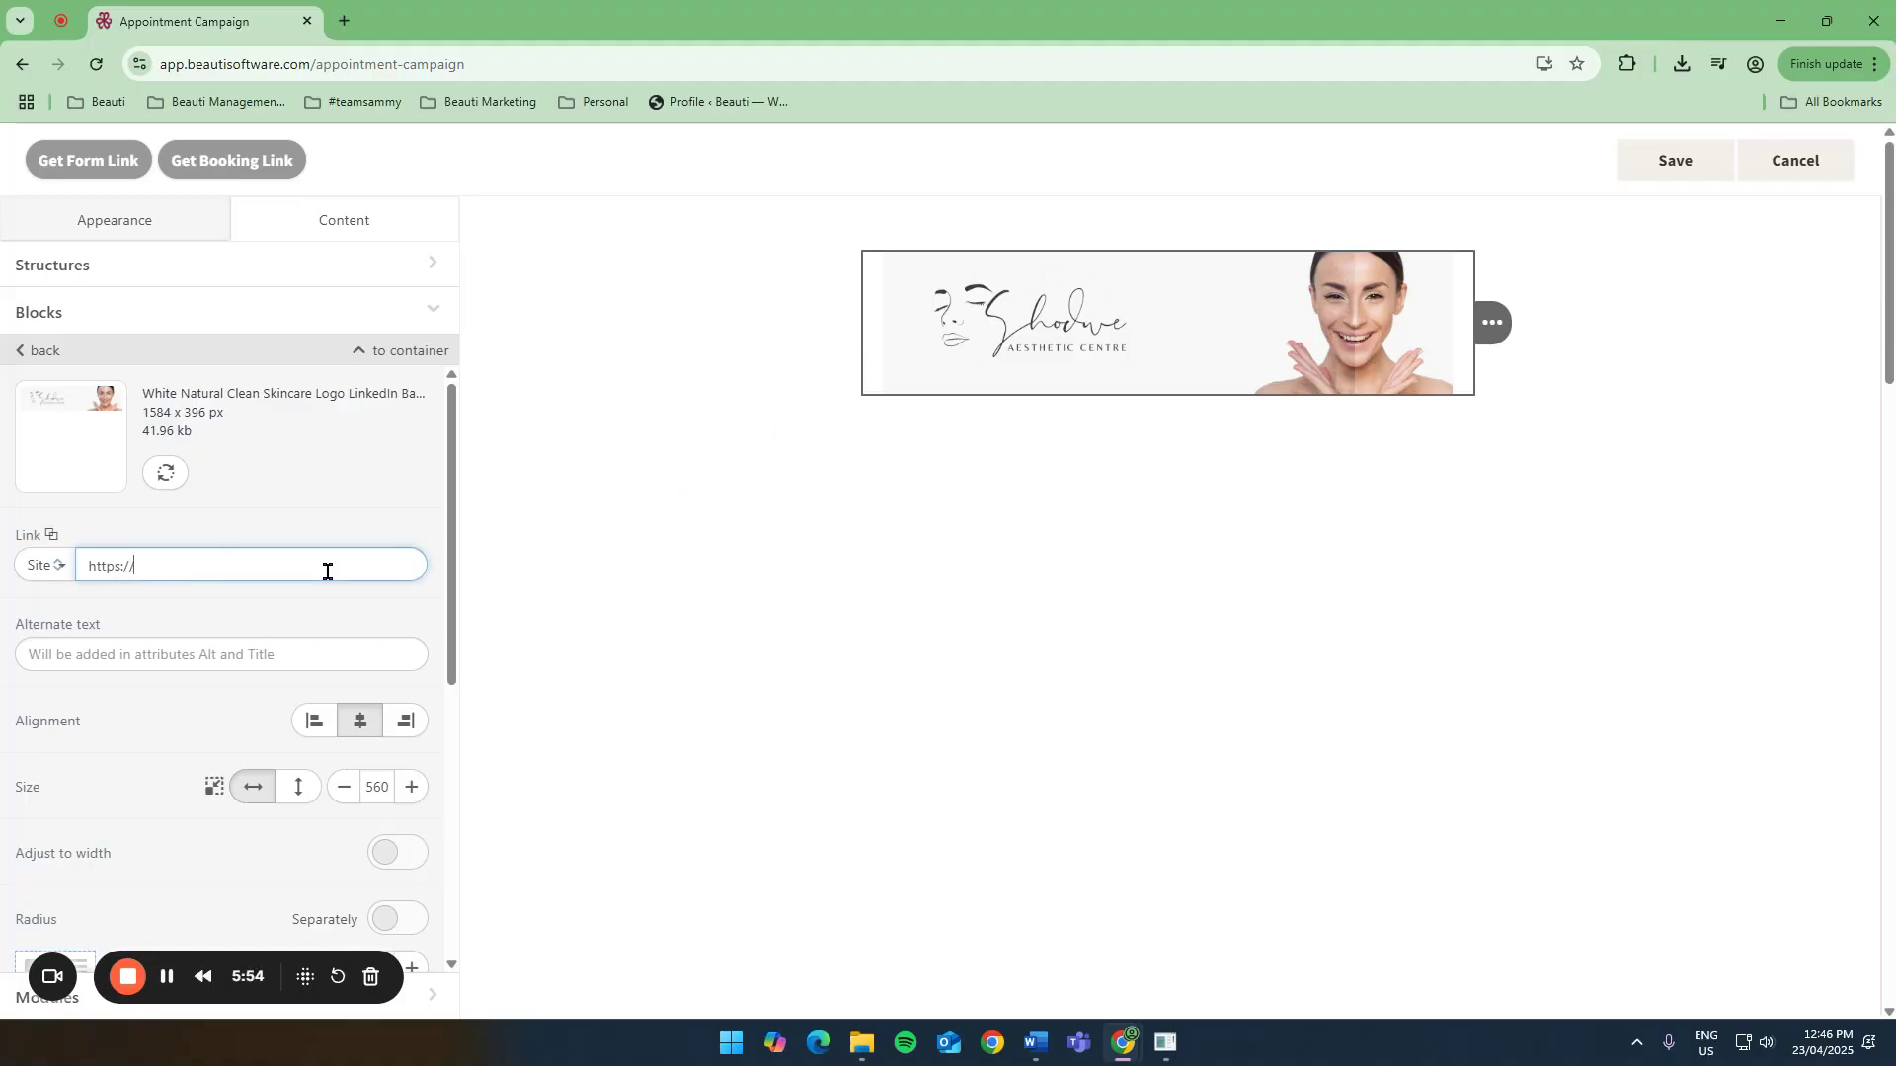
Add a second image block below the banner with the Post Peel Expectations skincare image.
left_click(32, 352)
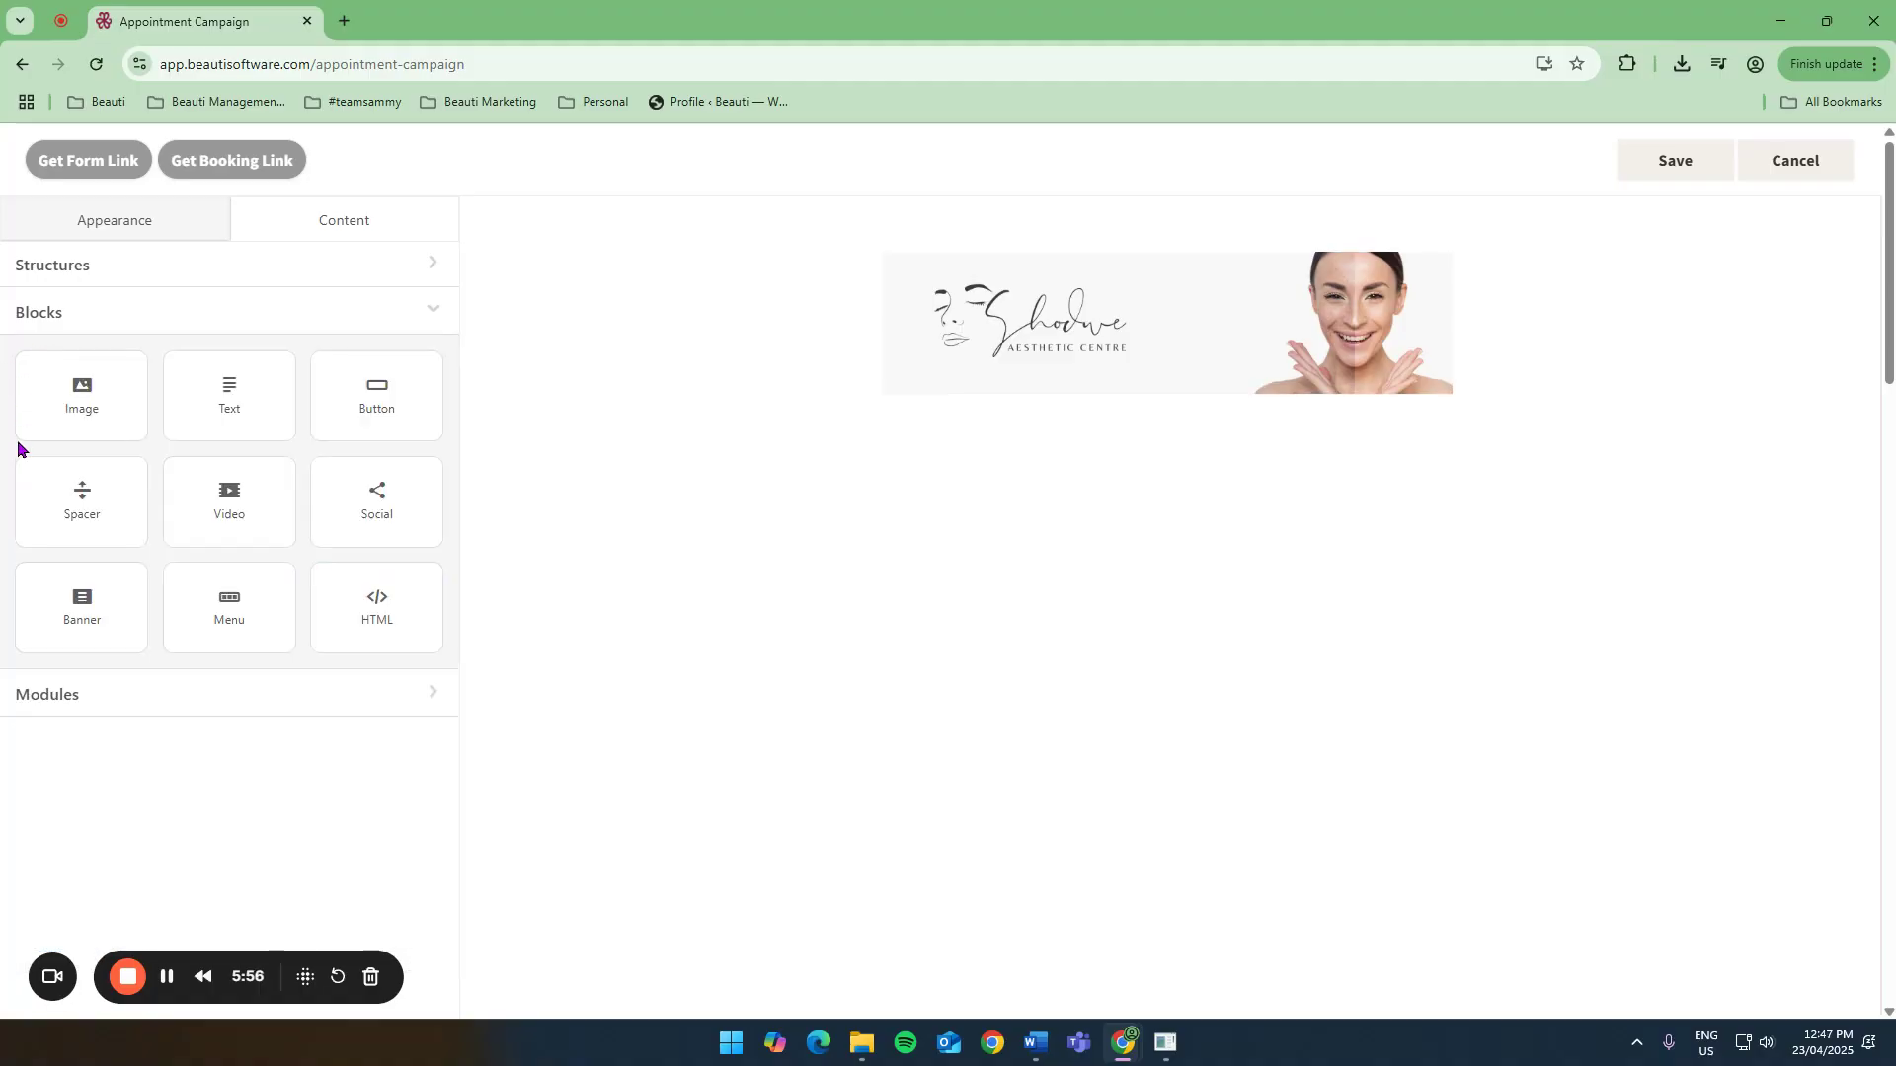
left_click_drag(89, 408, 1109, 425)
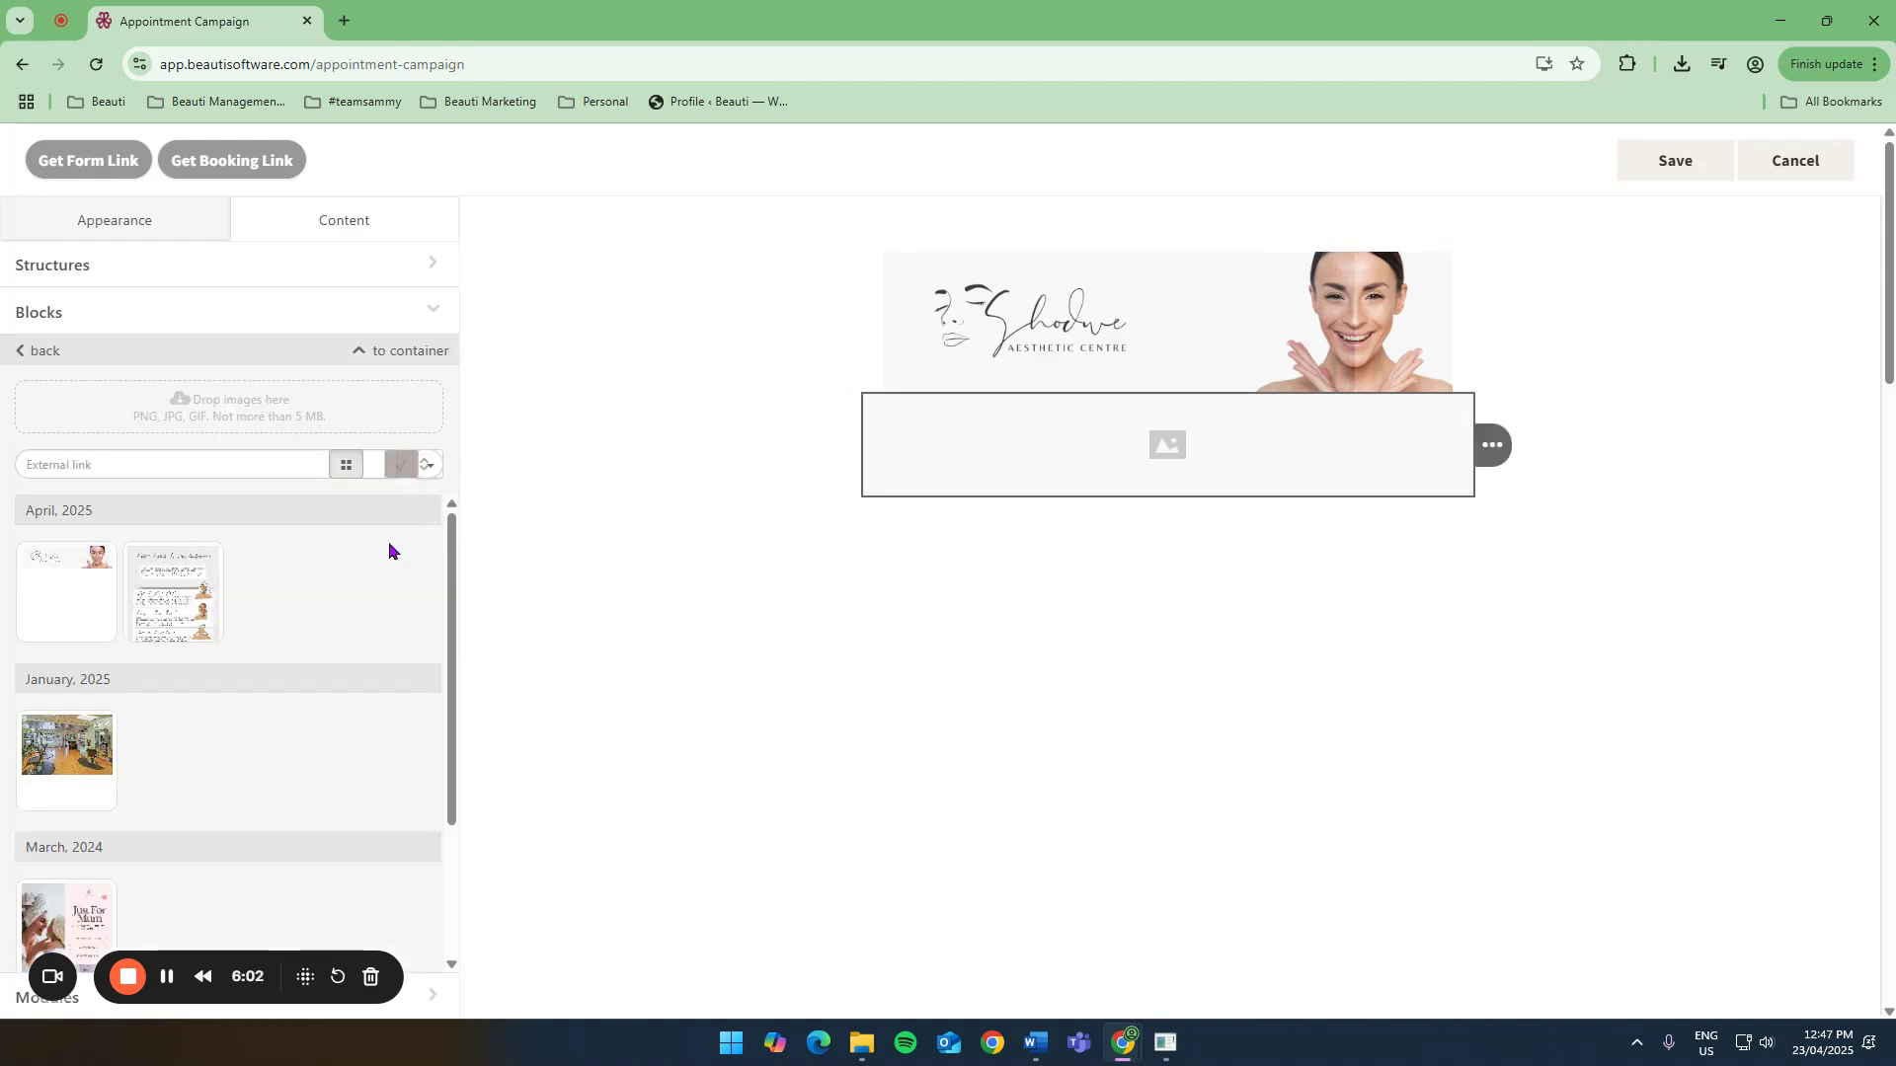
left_click_drag(179, 595, 1155, 439)
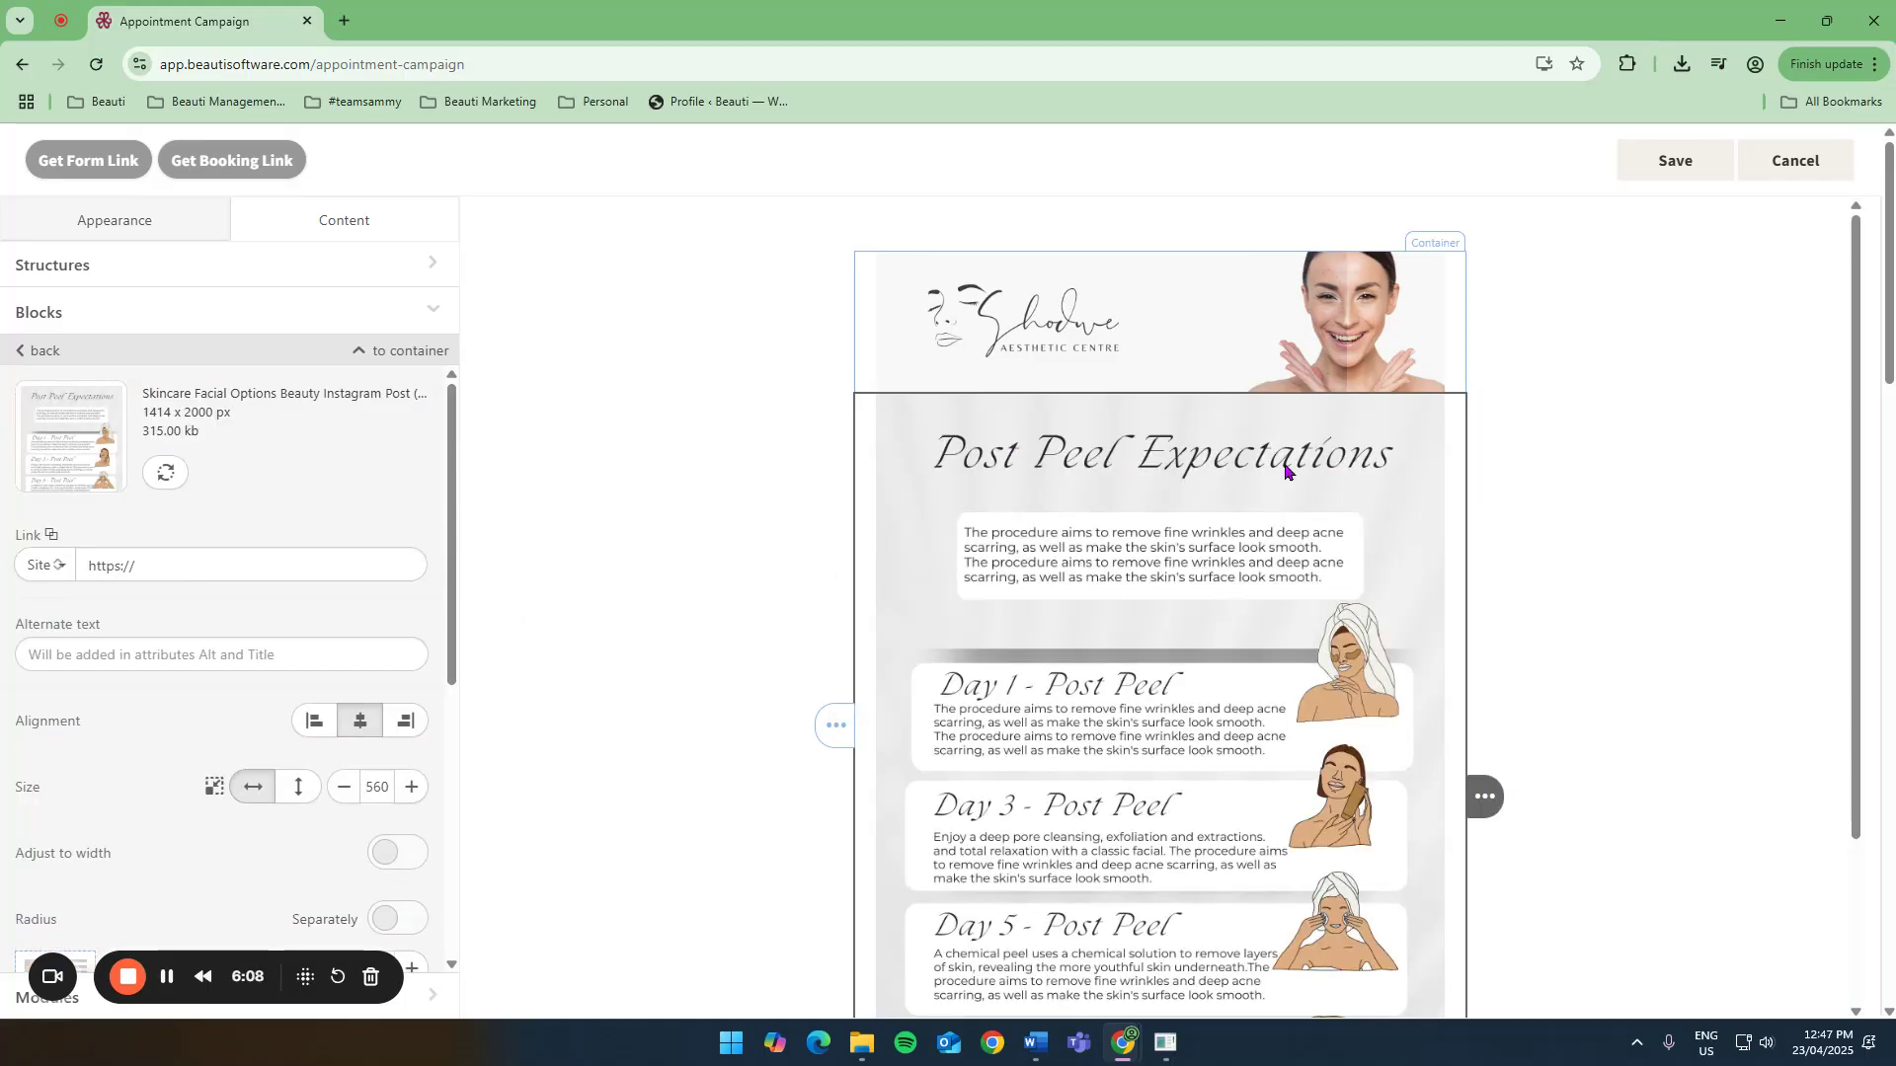
Scroll through the email design to review the two images.
scroll(1108, 398, "down", 1)
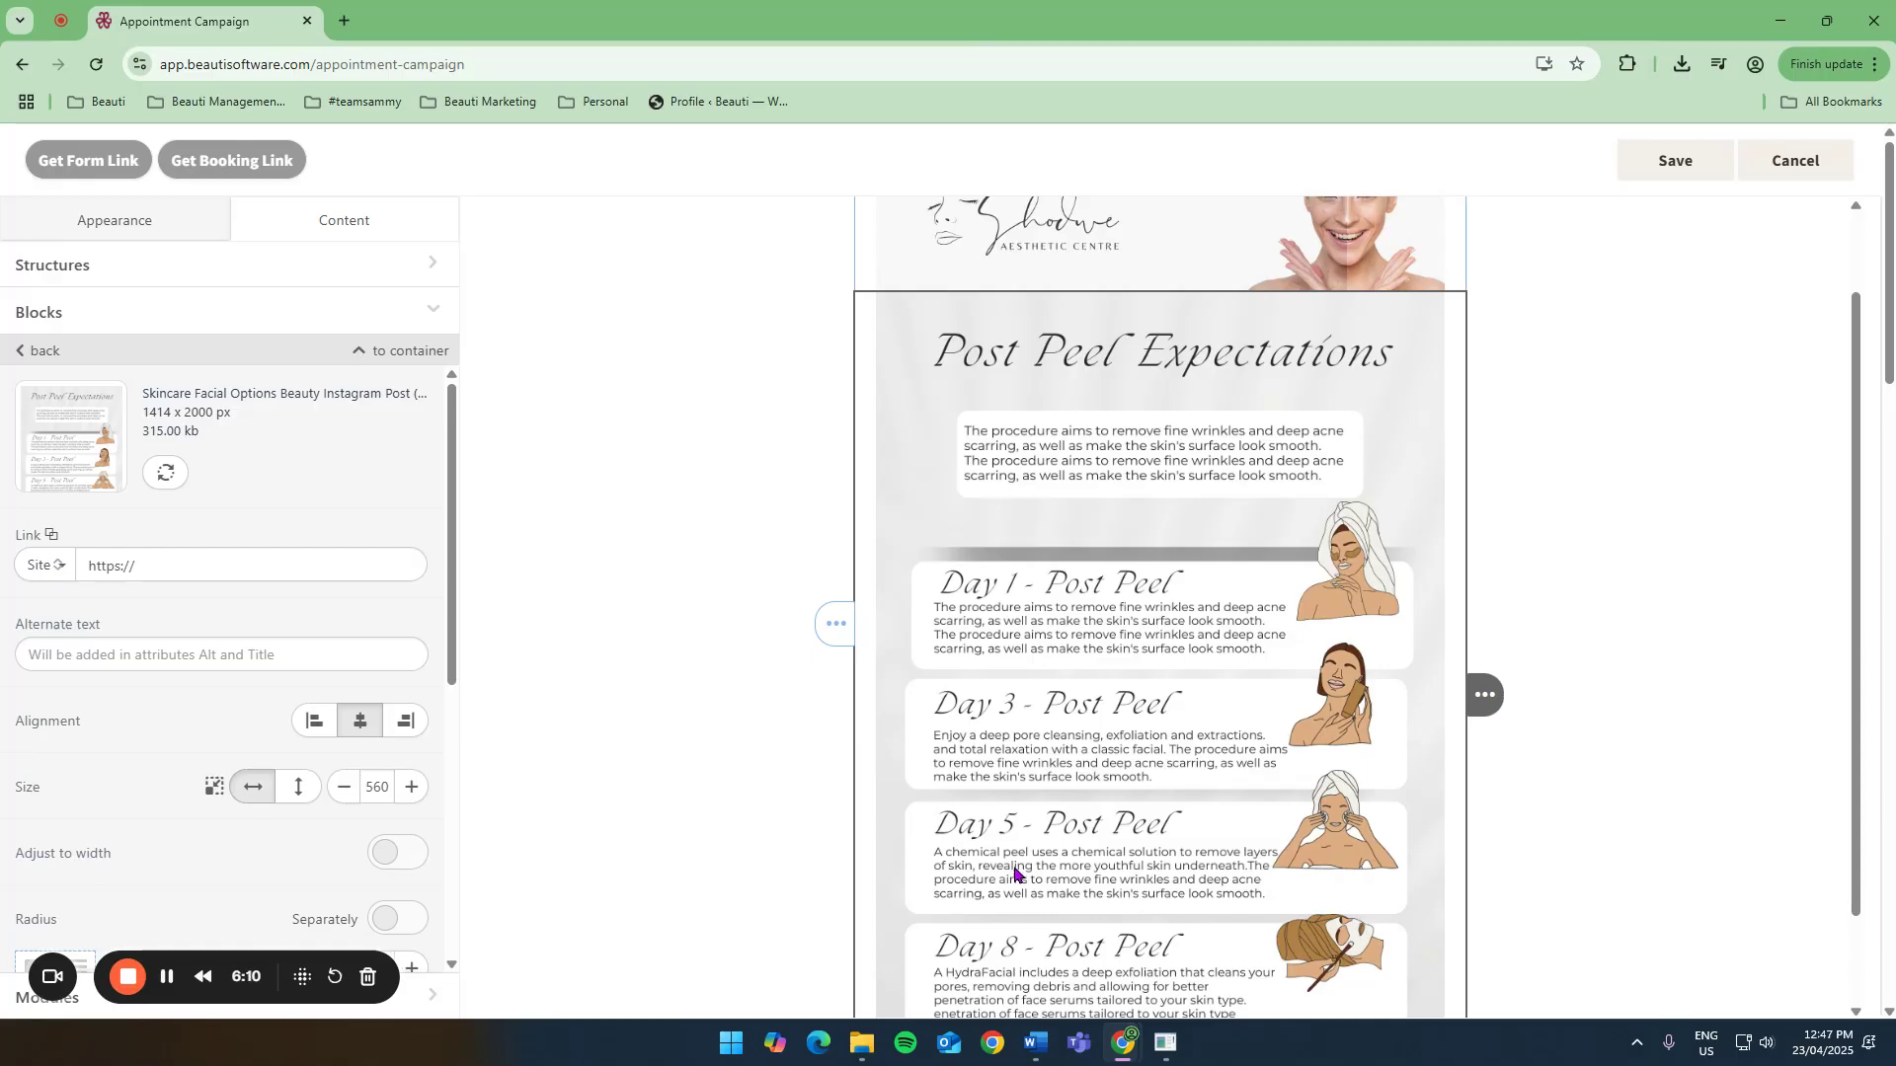
scroll(1031, 418, "down", 1)
scroll(1074, 741, "up", 2)
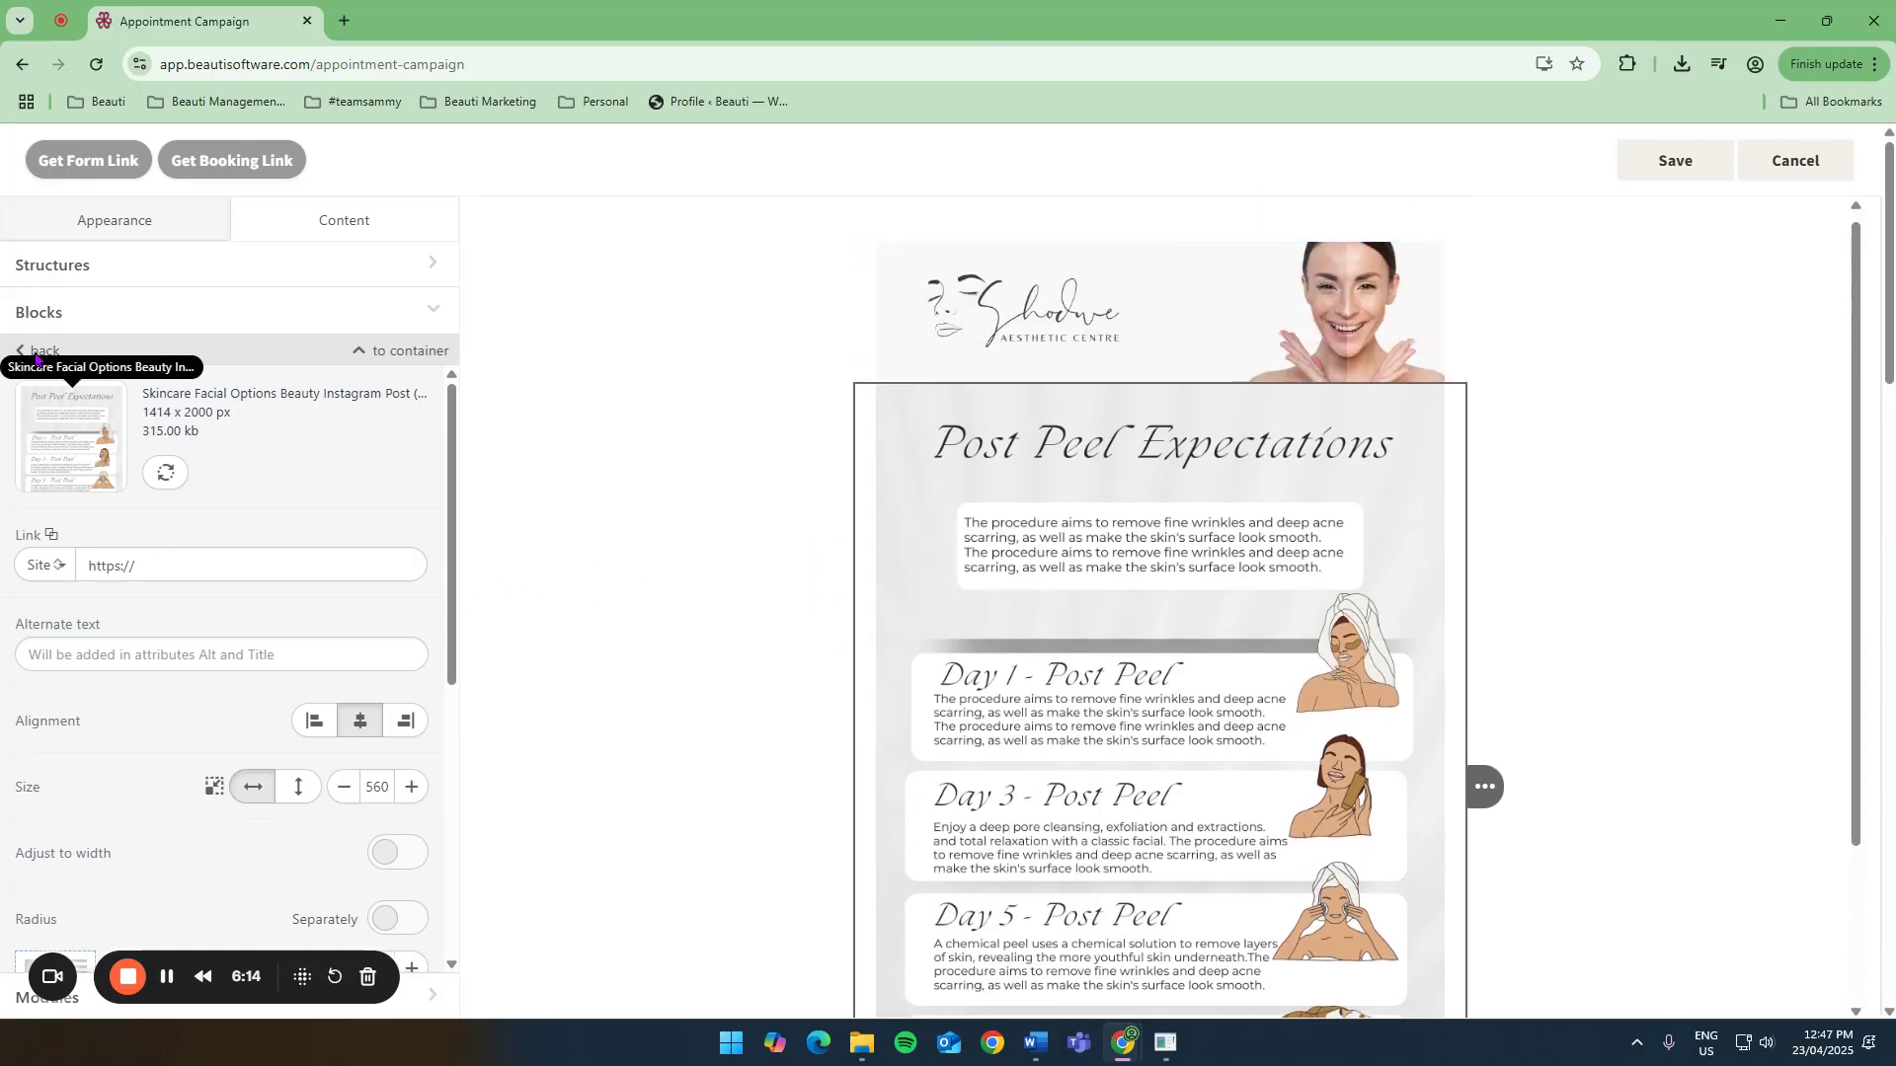
scroll(1025, 864, "down", 1)
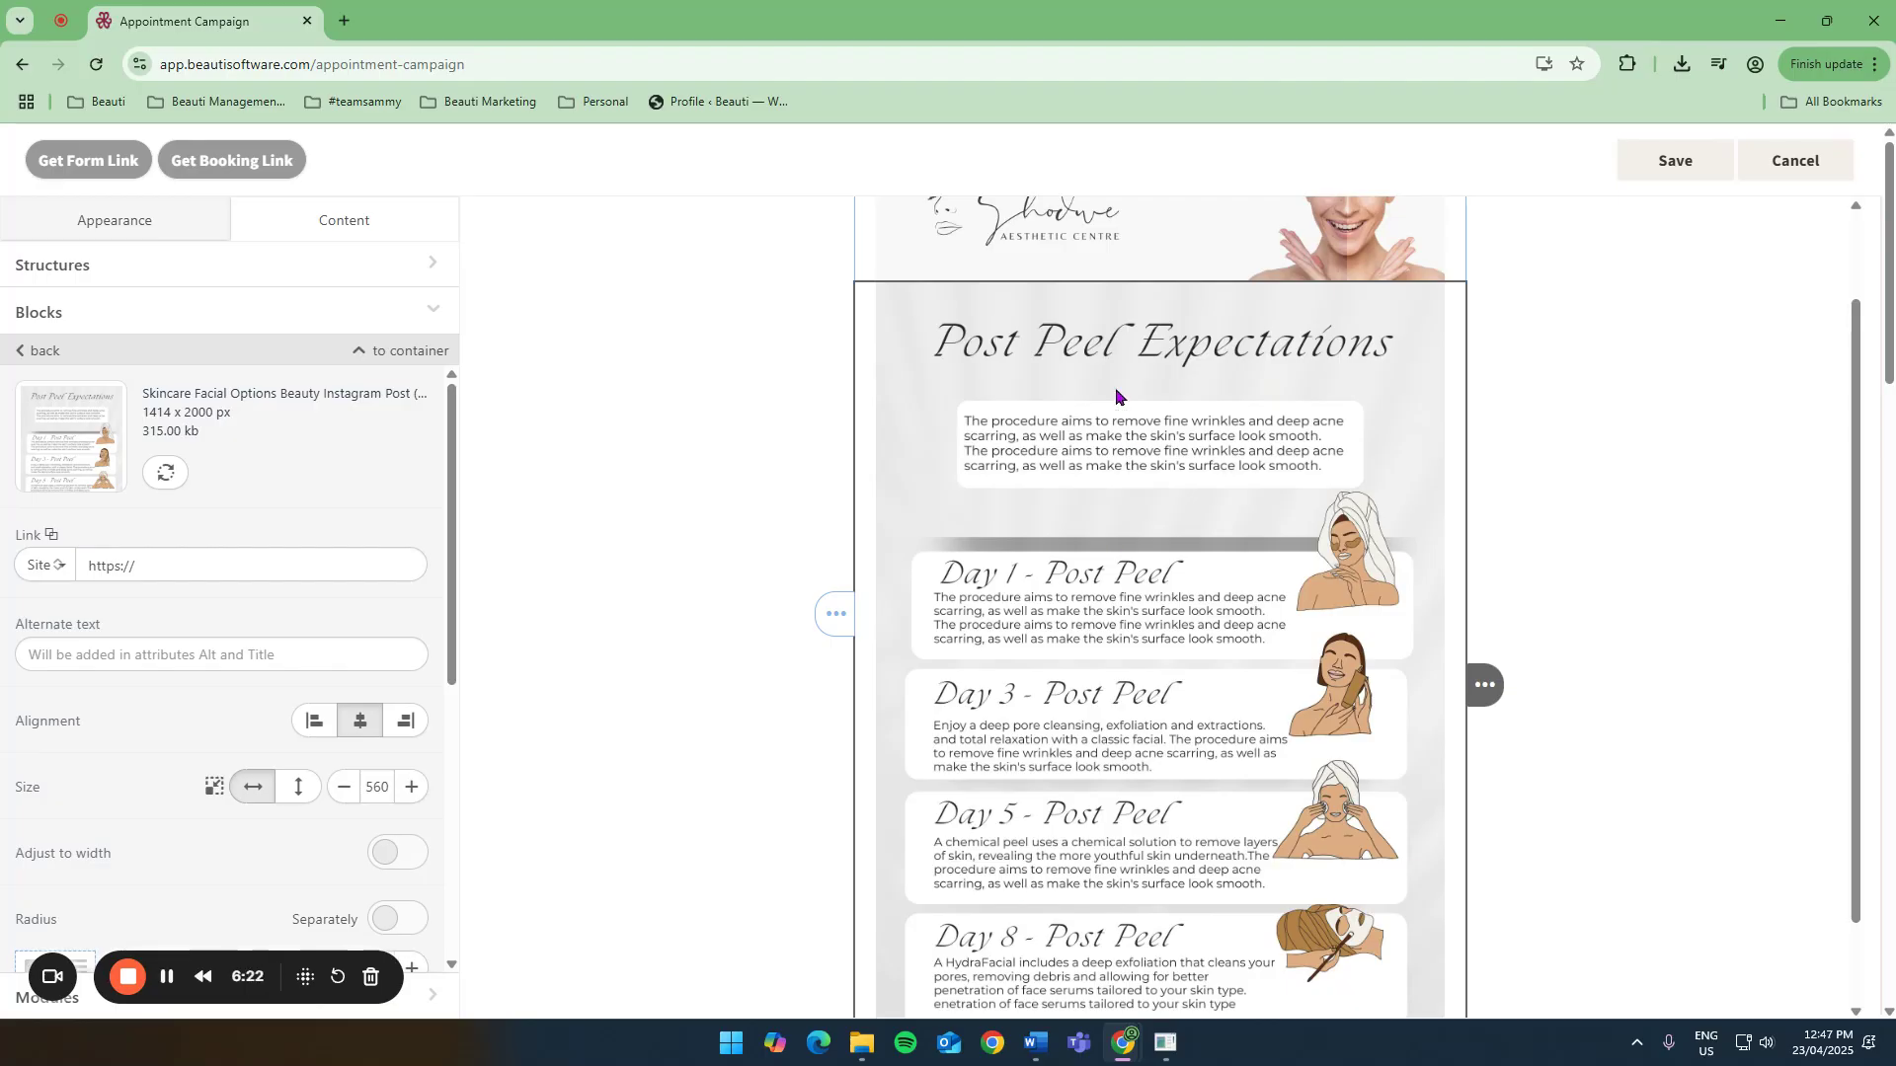
left_click(44, 353)
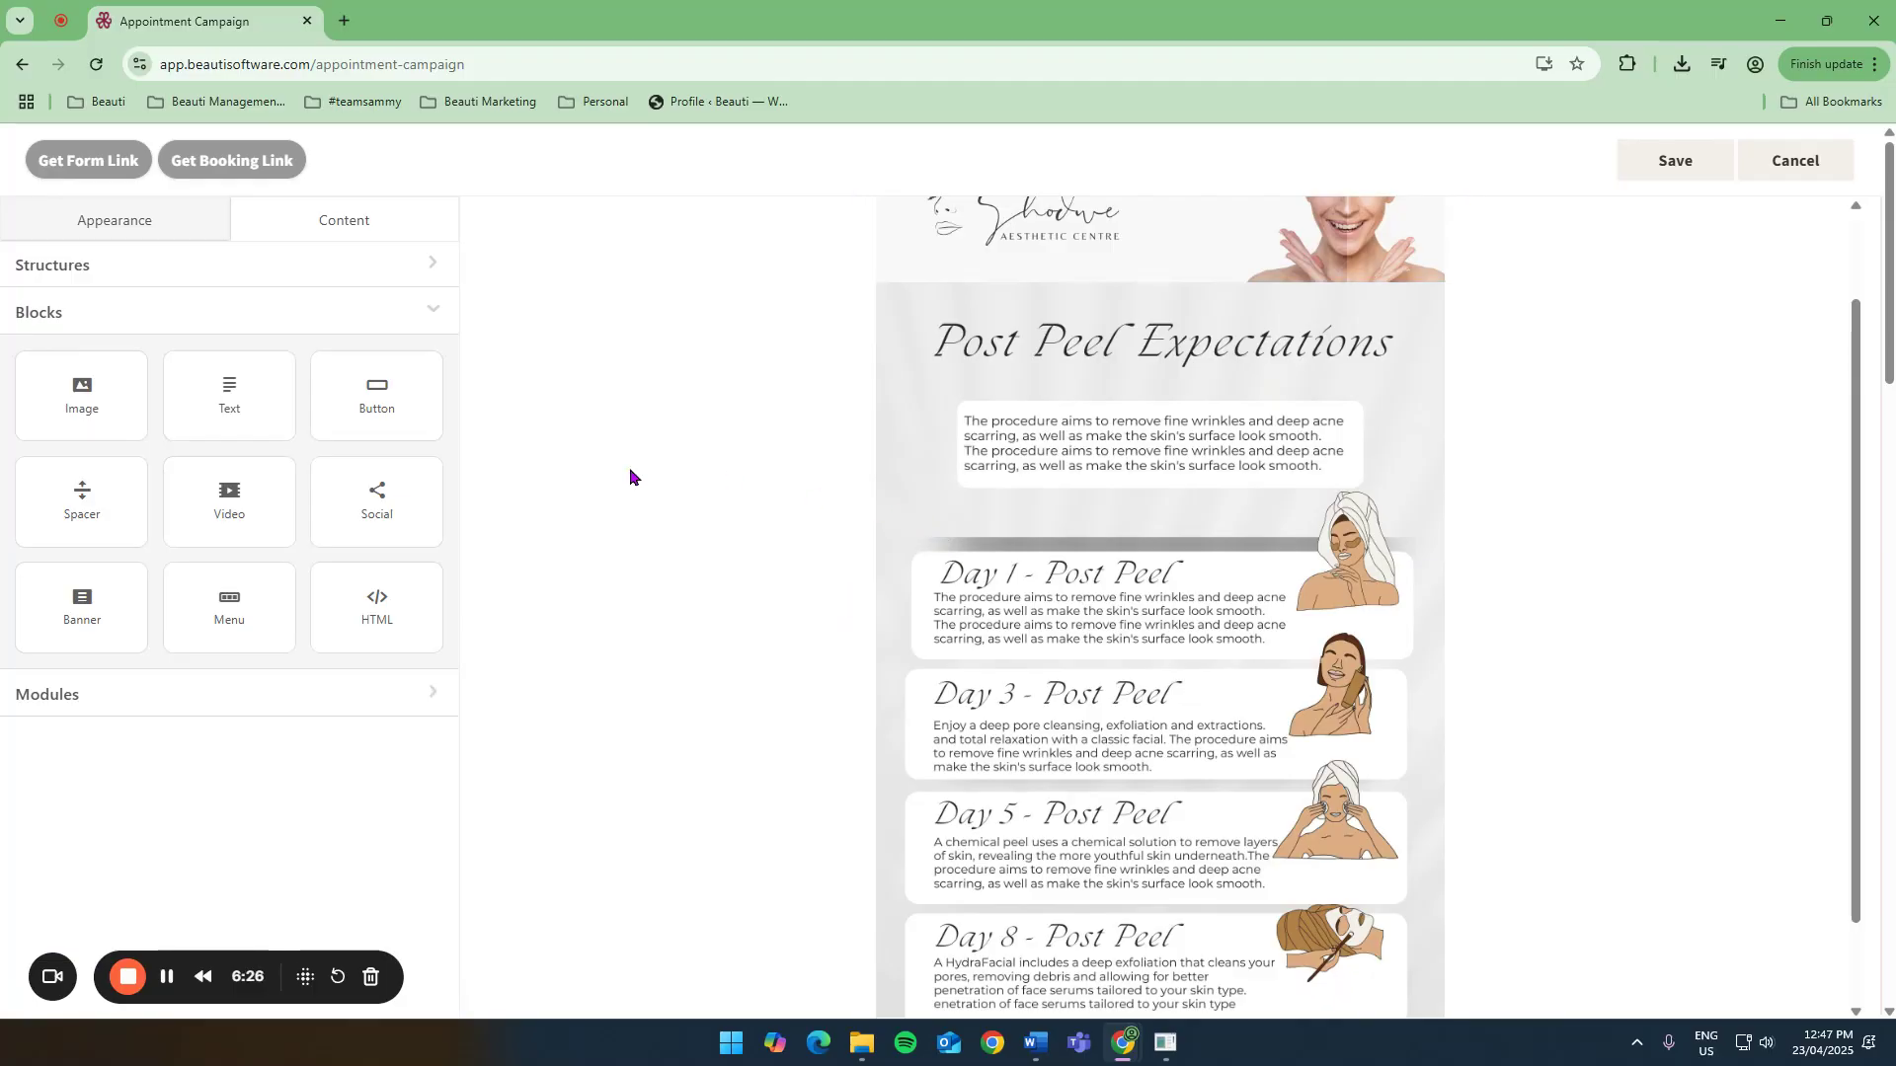
Insert a Spacer block between the logo banner and the Post Peel Expectations image.
mouse_move(93, 499)
left_mouse_down()
mouse_move(820, 402)
mouse_move(1039, 293)
left_mouse_up()
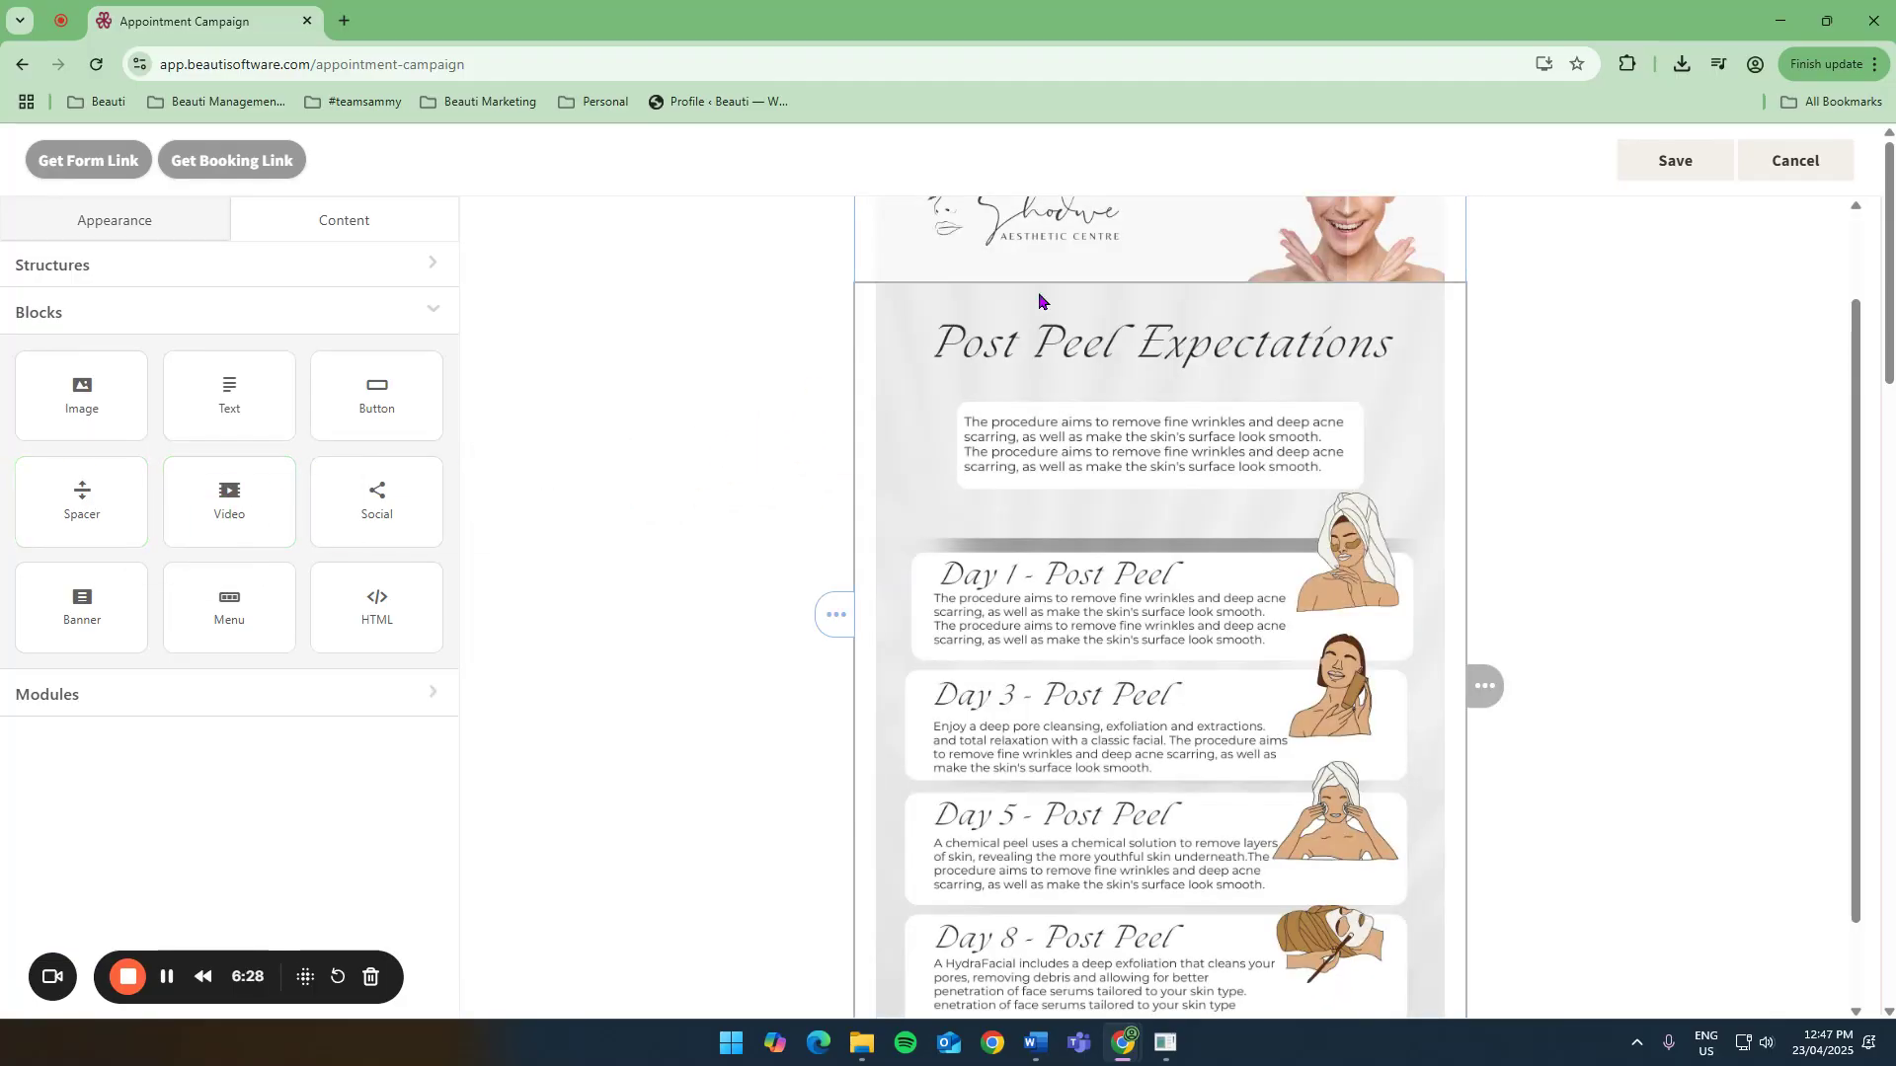
scroll(1600, 383, "down", 3)
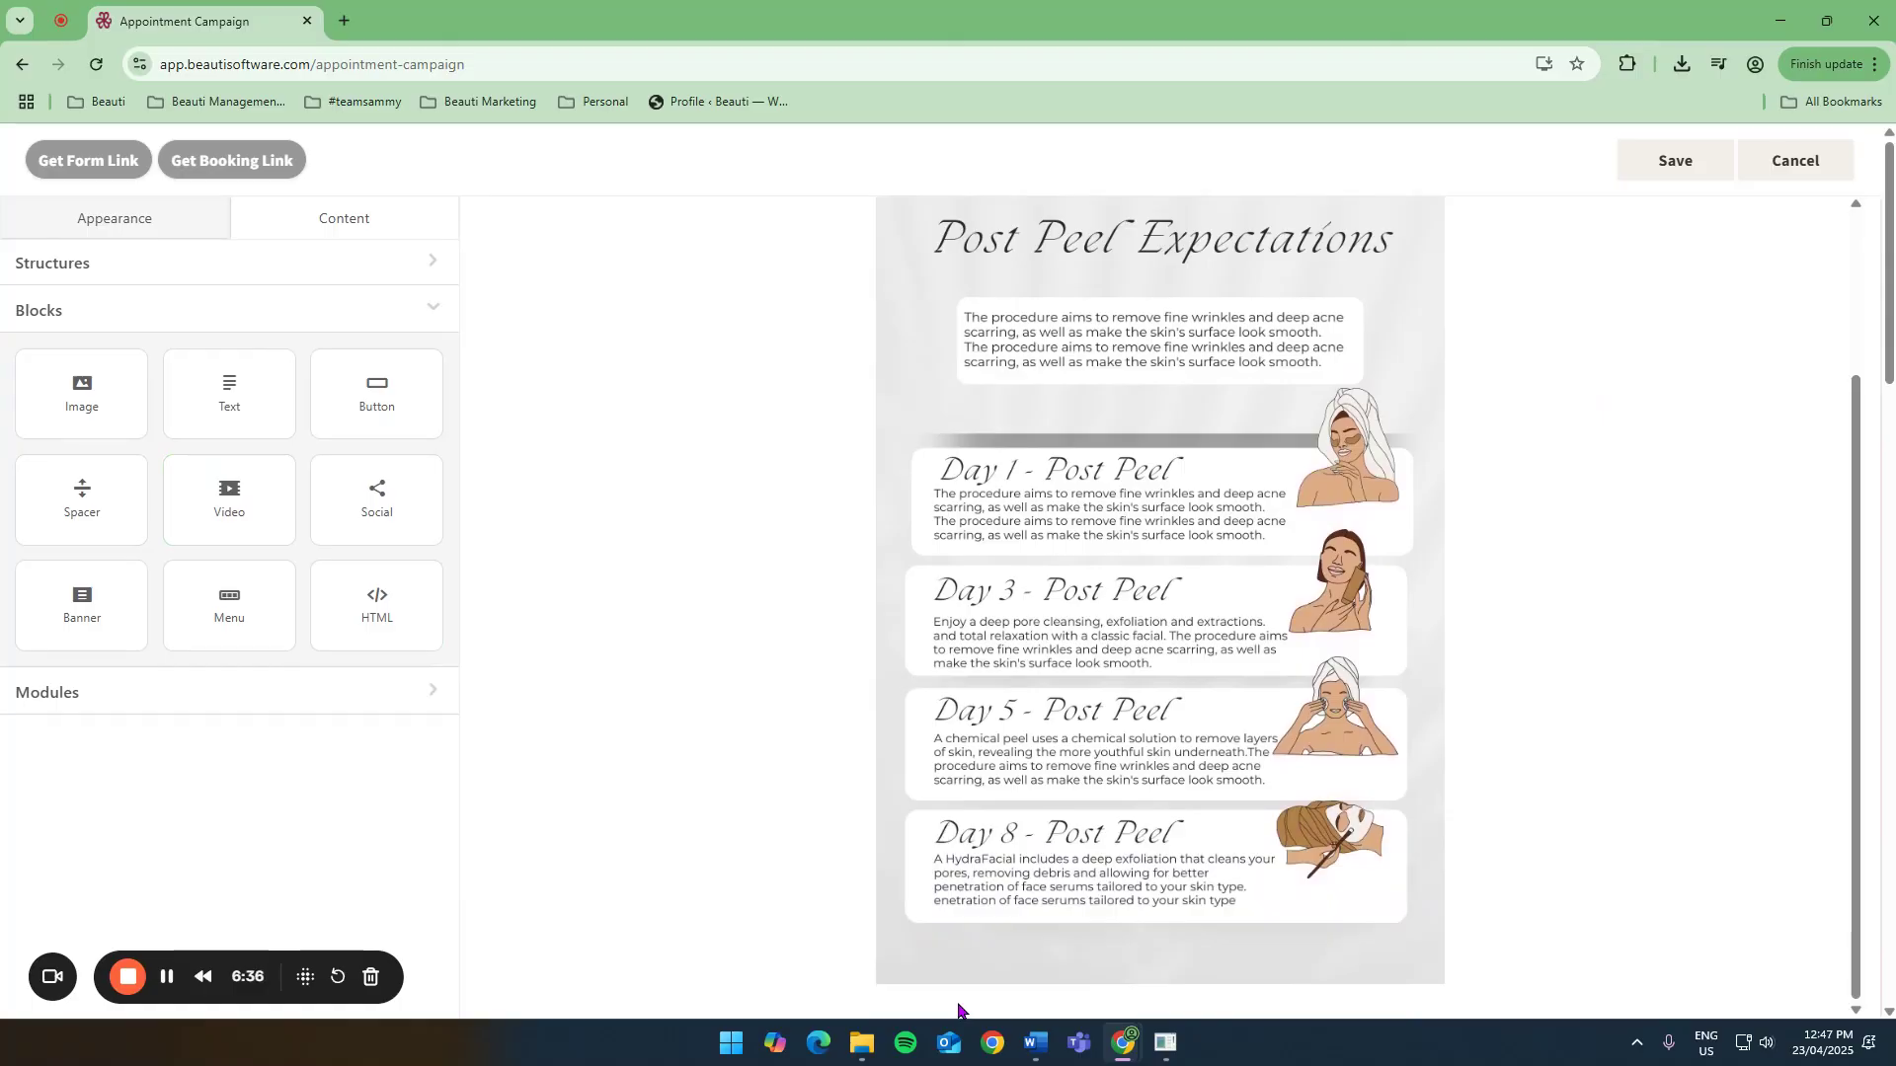
scroll(604, 778, "up", 3)
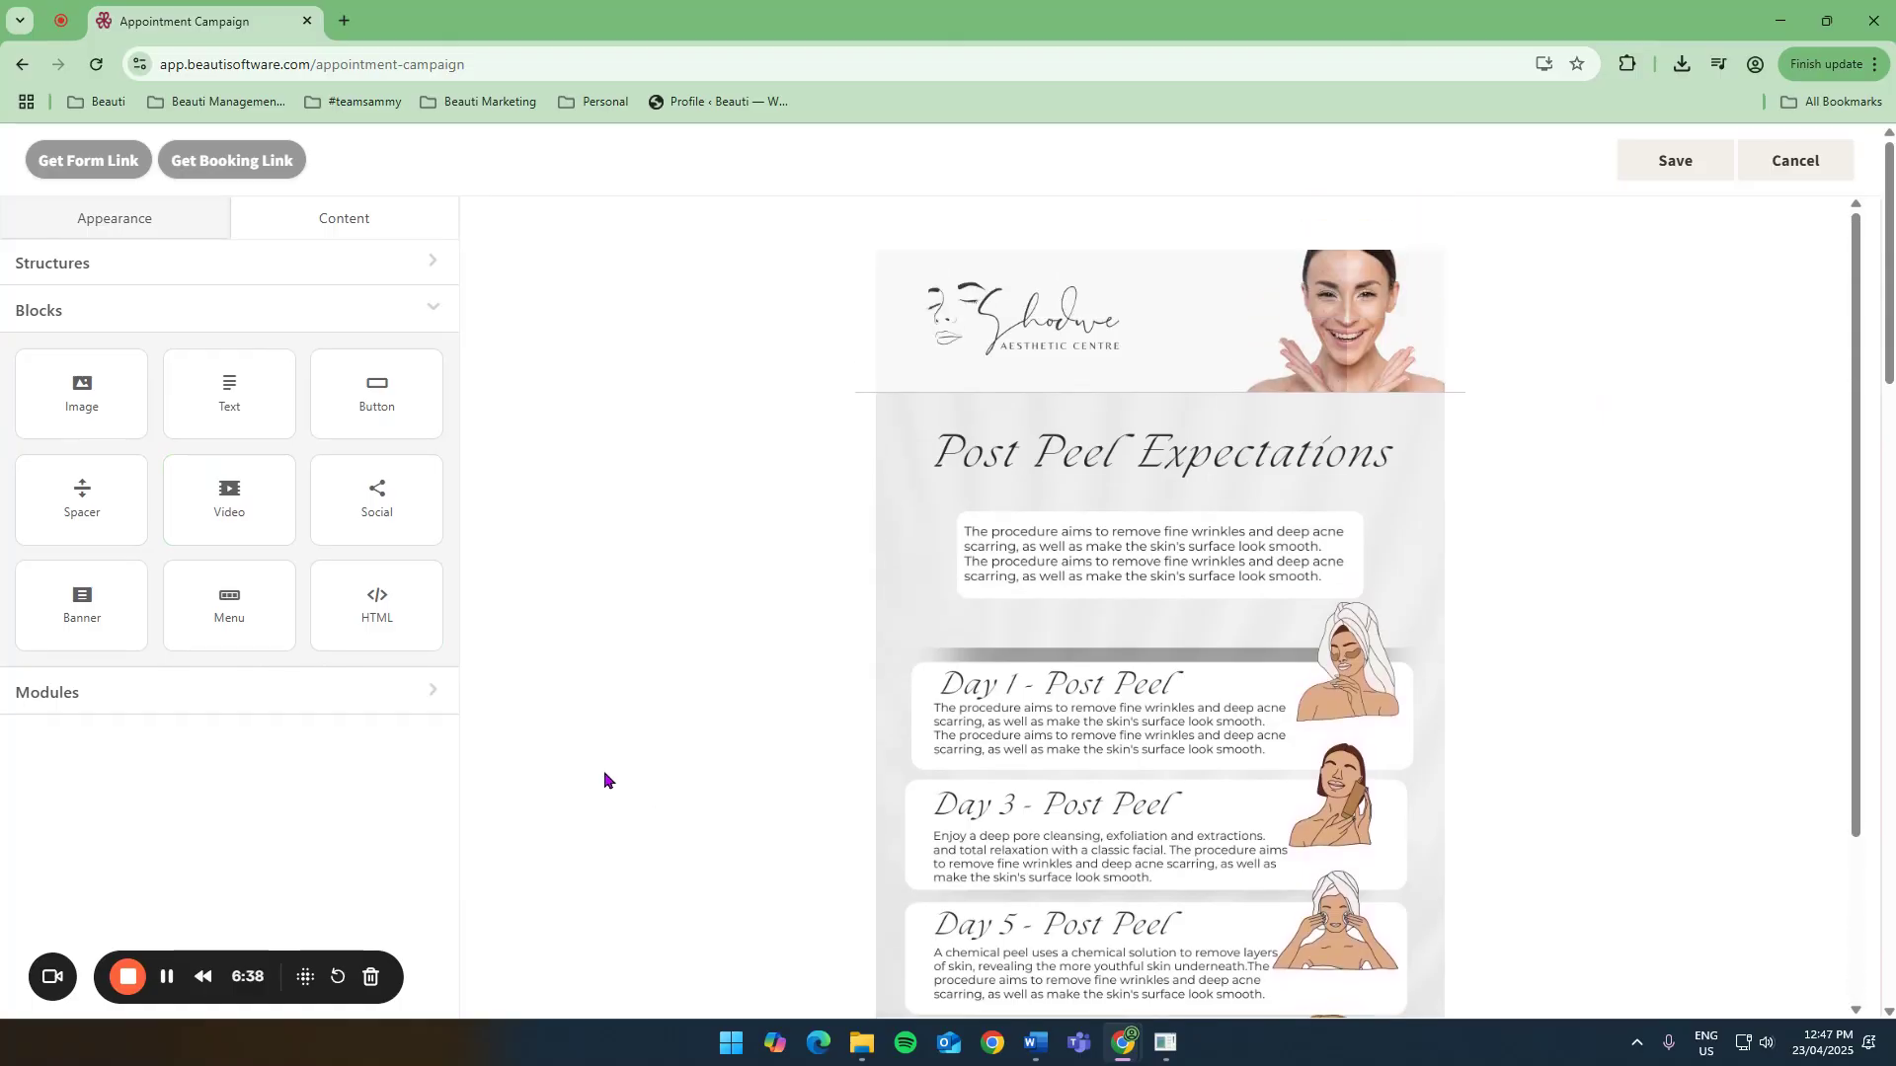
scroll(753, 766, "down", 3)
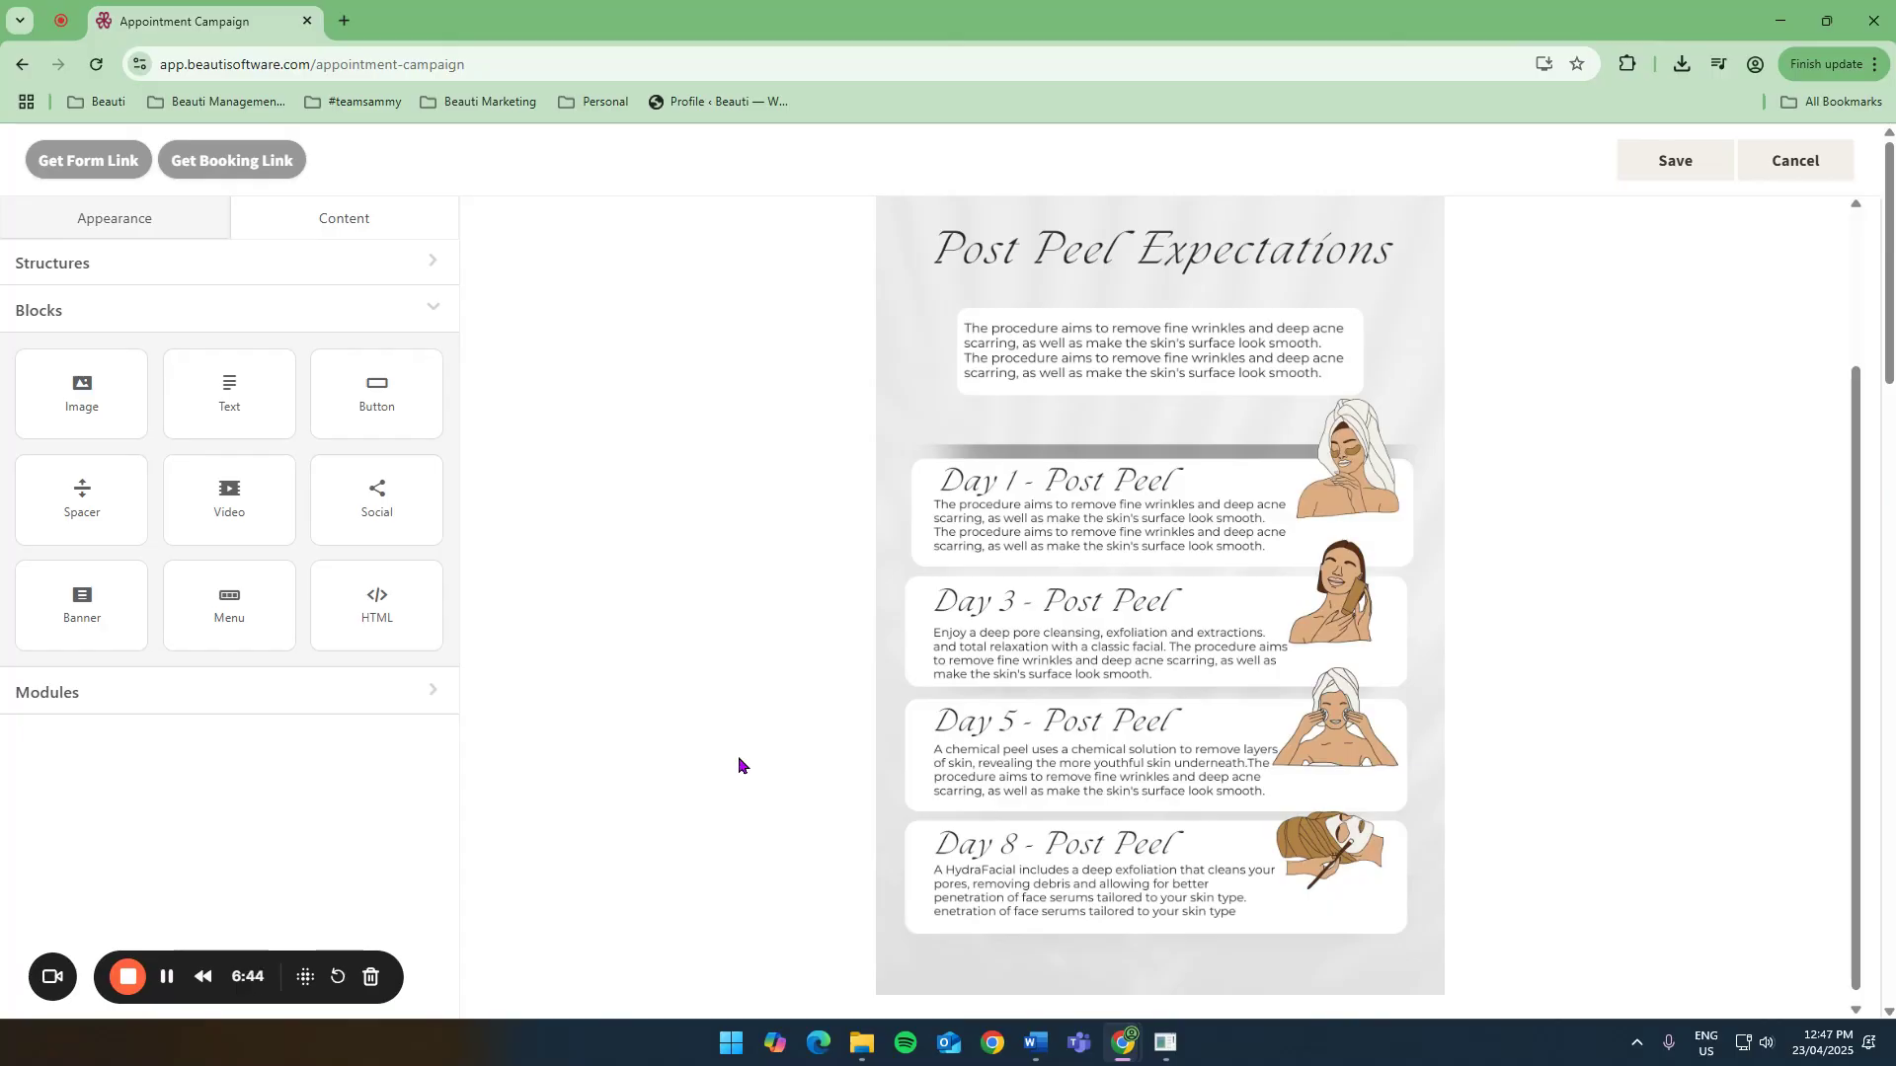
Add a Text block below the Post Peel Expectations image, then cancel out of the email builder.
scroll(739, 763, "up", 3)
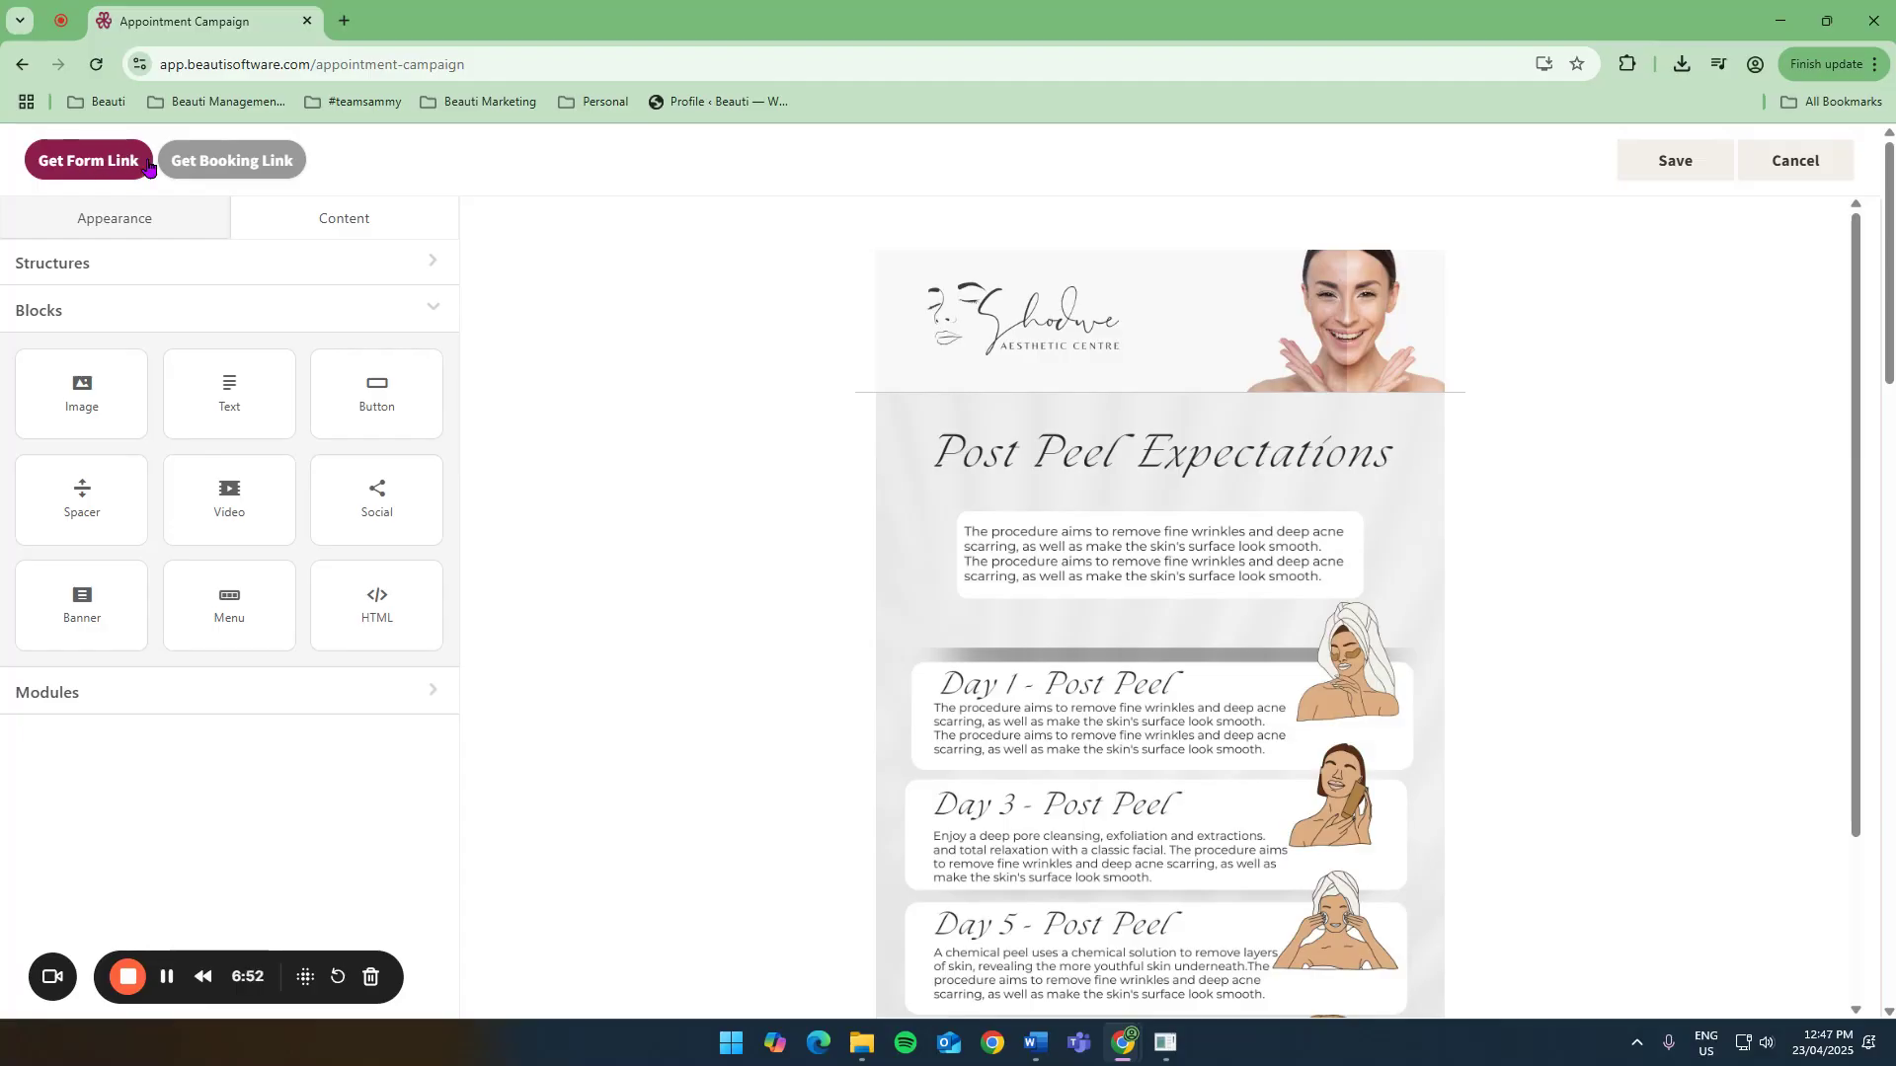
left_click(235, 163)
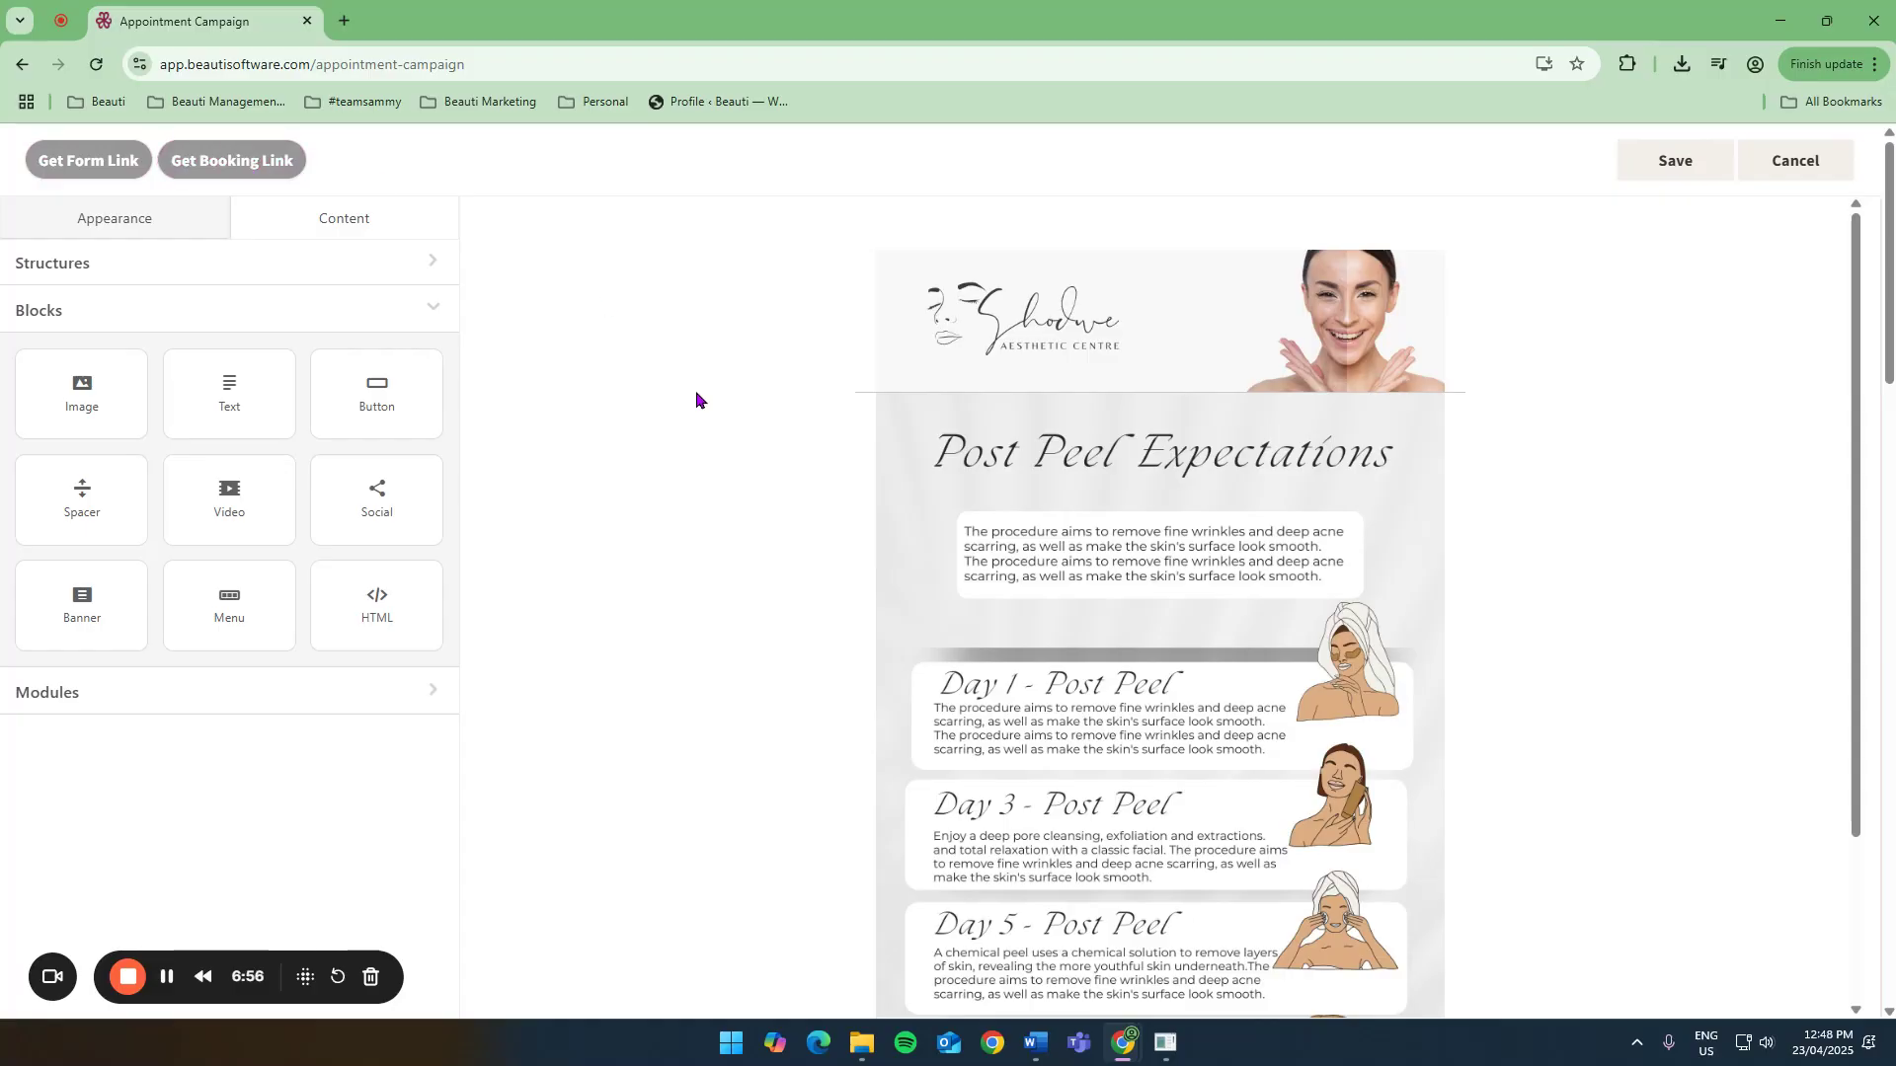
scroll(695, 389, "down", 2)
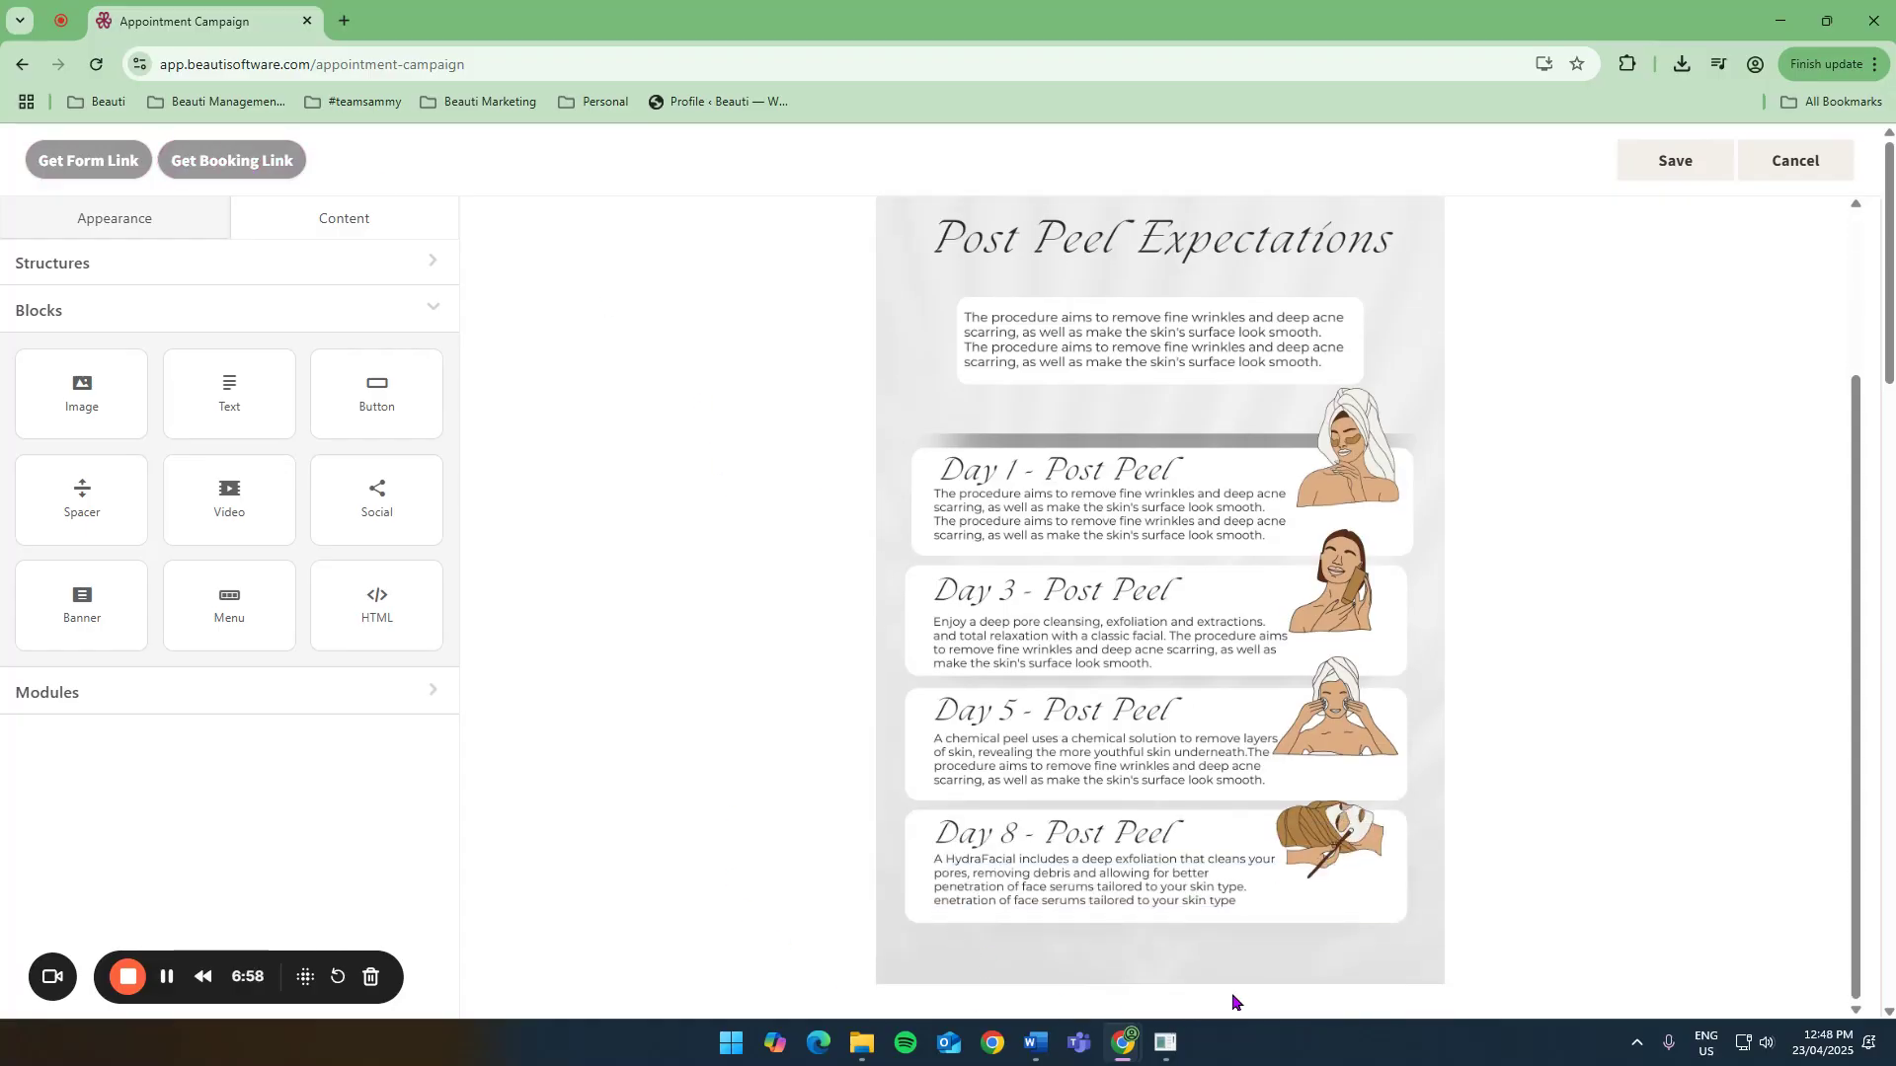
left_click_drag(215, 396, 837, 960)
left_click(1043, 954)
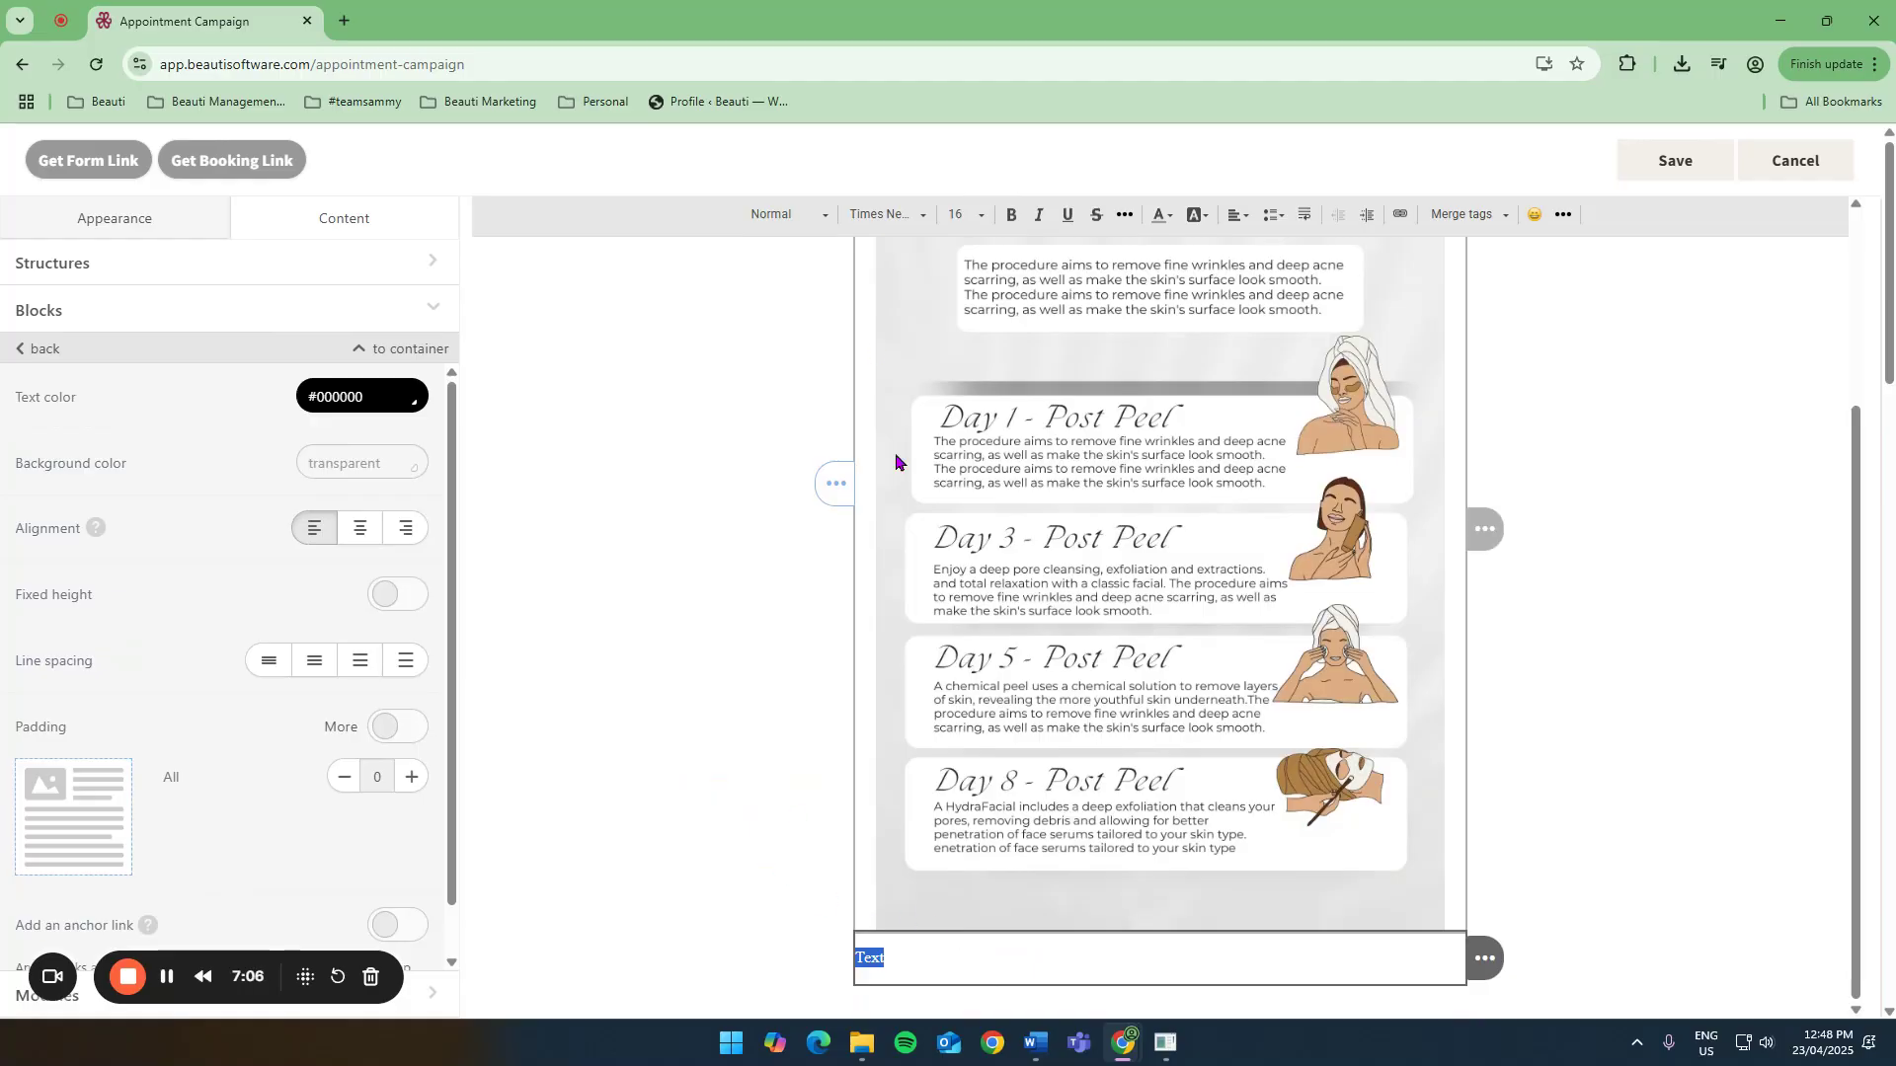
scroll(1561, 484, "up", 1)
scroll(1560, 490, "up", 2)
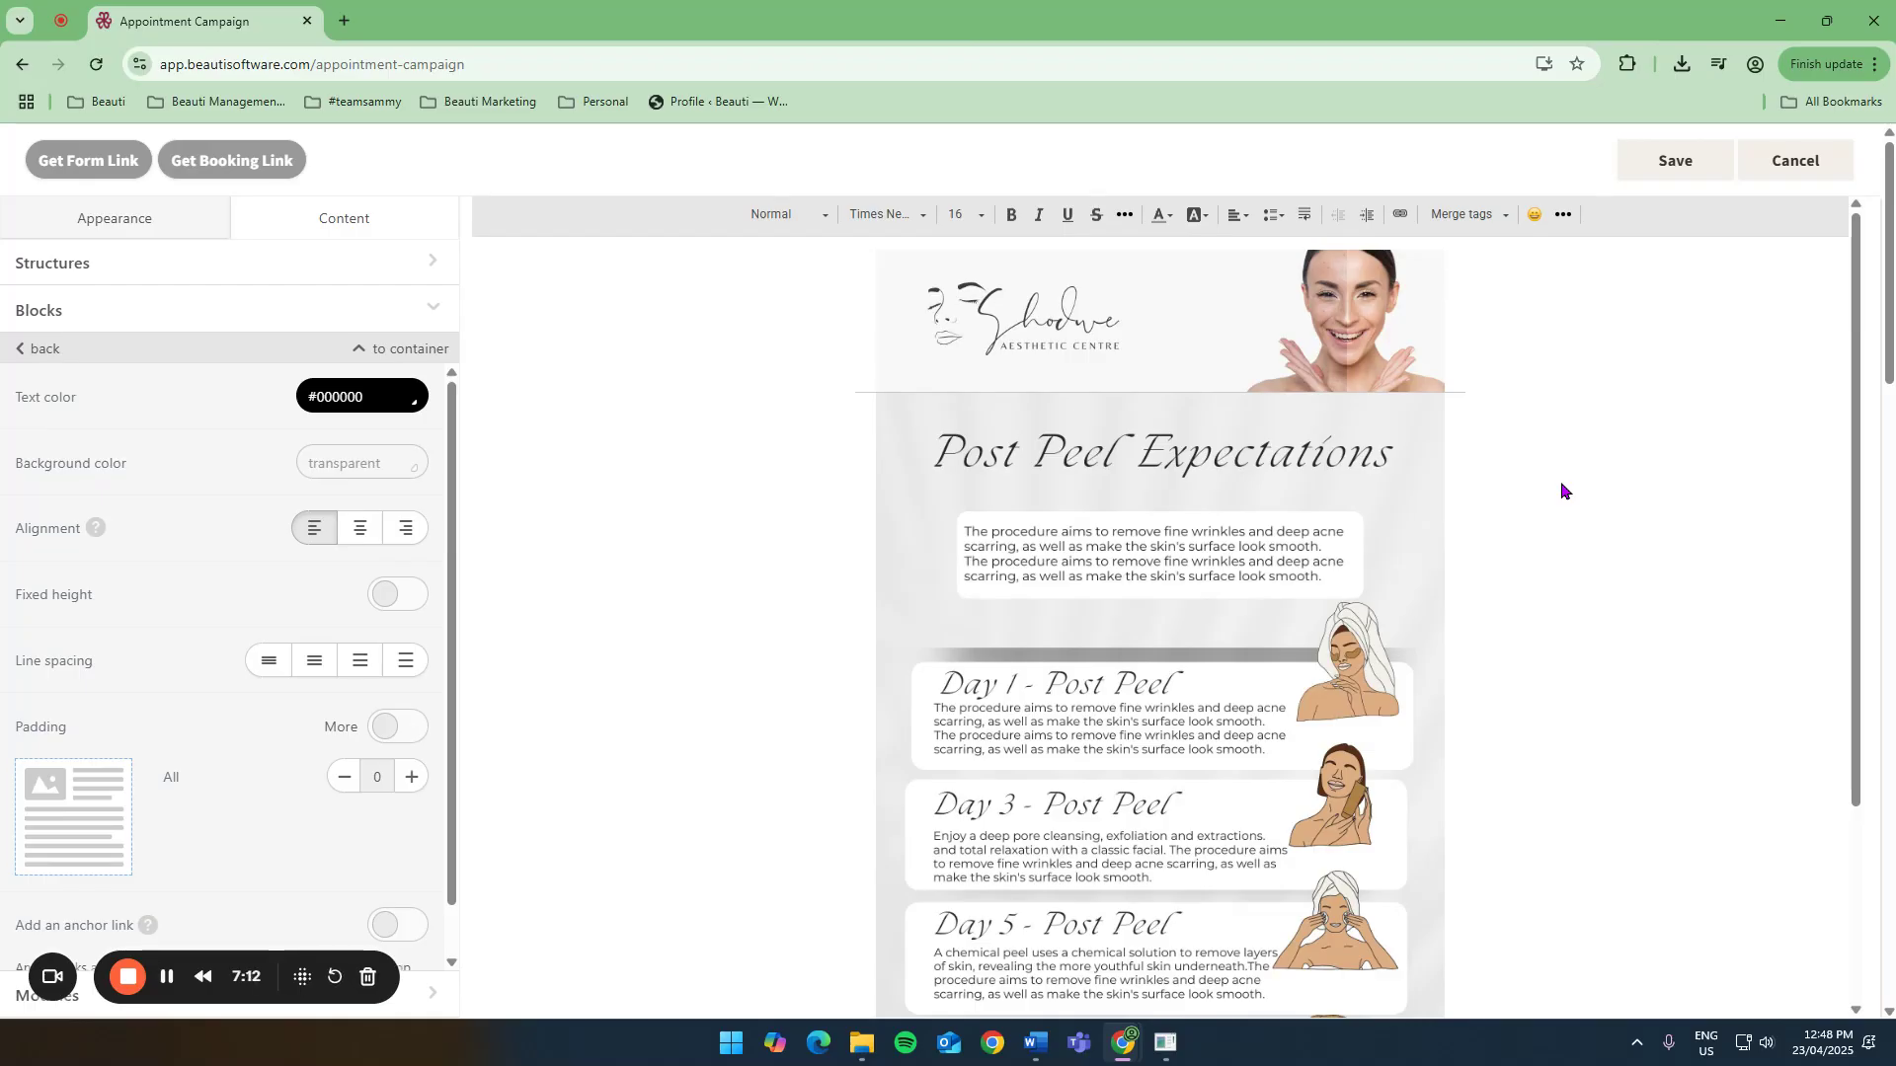
left_click(1797, 168)
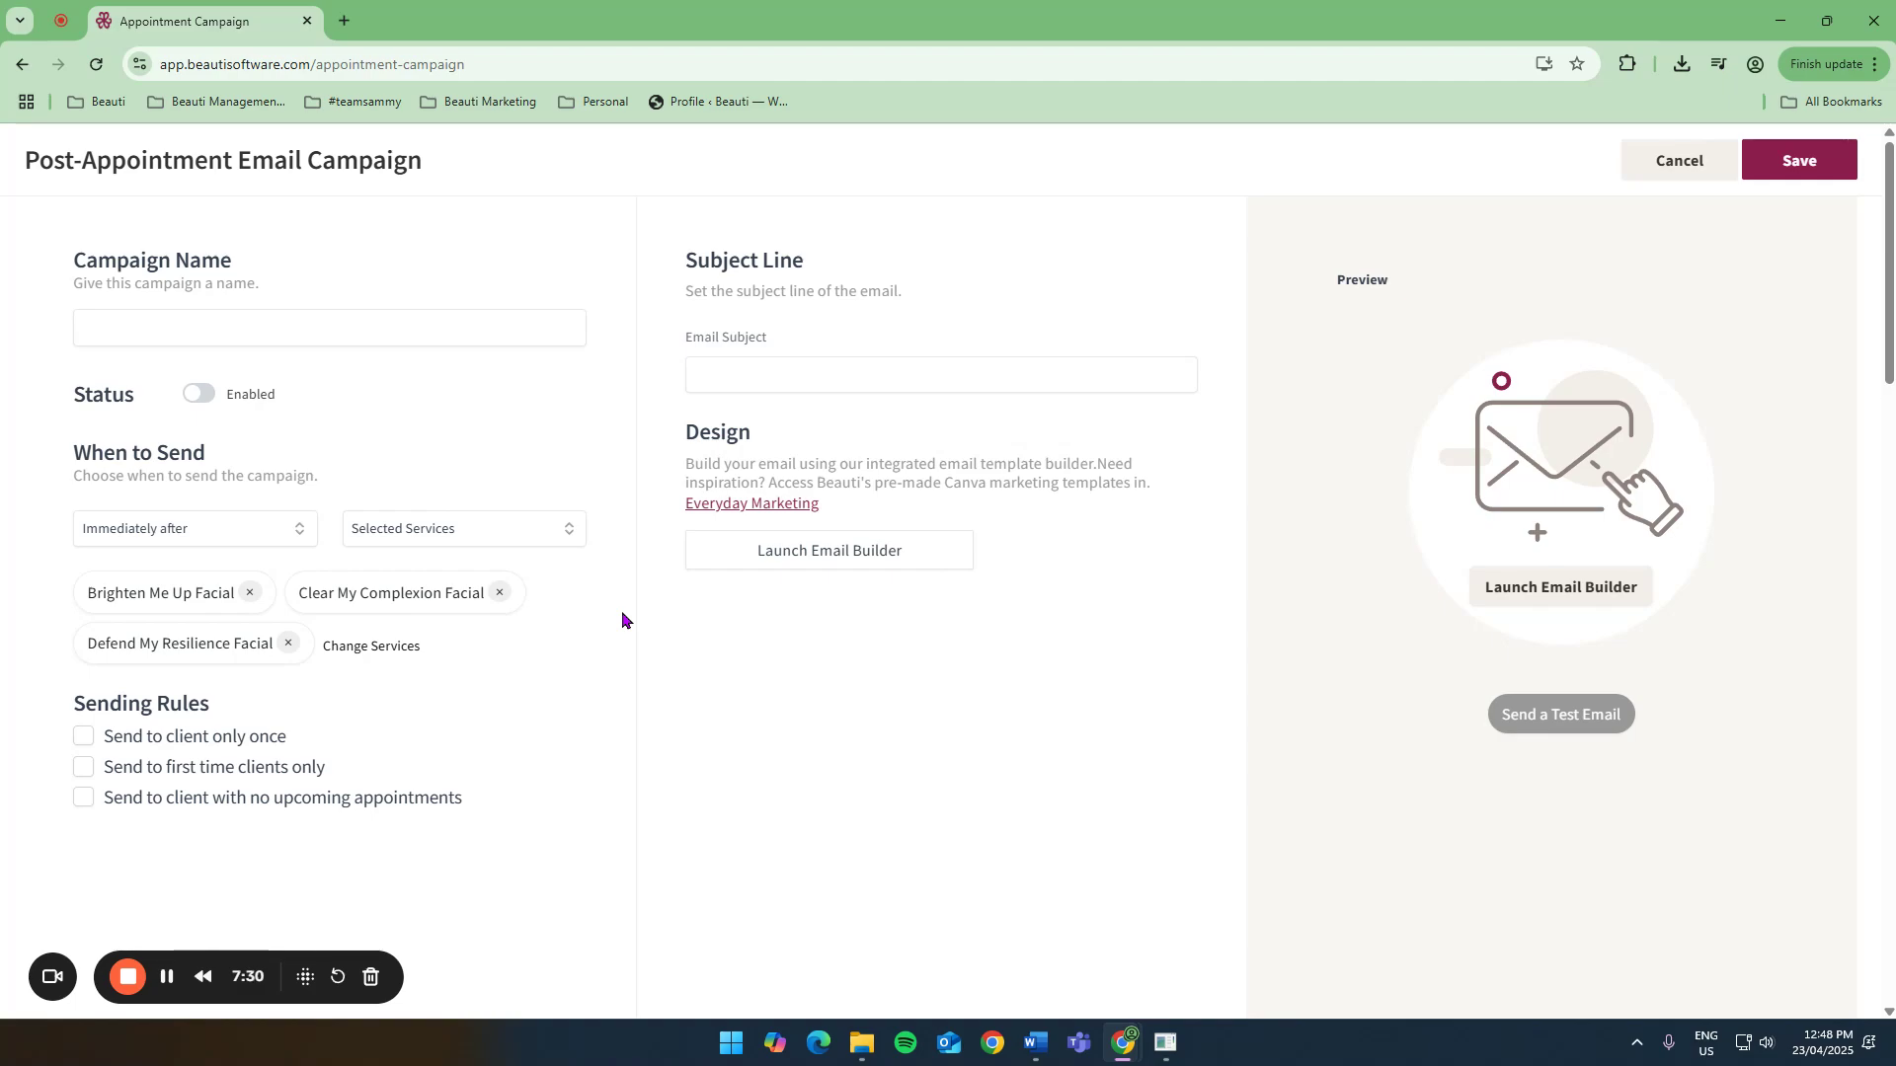
Set the email to send 24 hours after the appointment, then cancel the email campaign back to the campaign list.
left_click(180, 524)
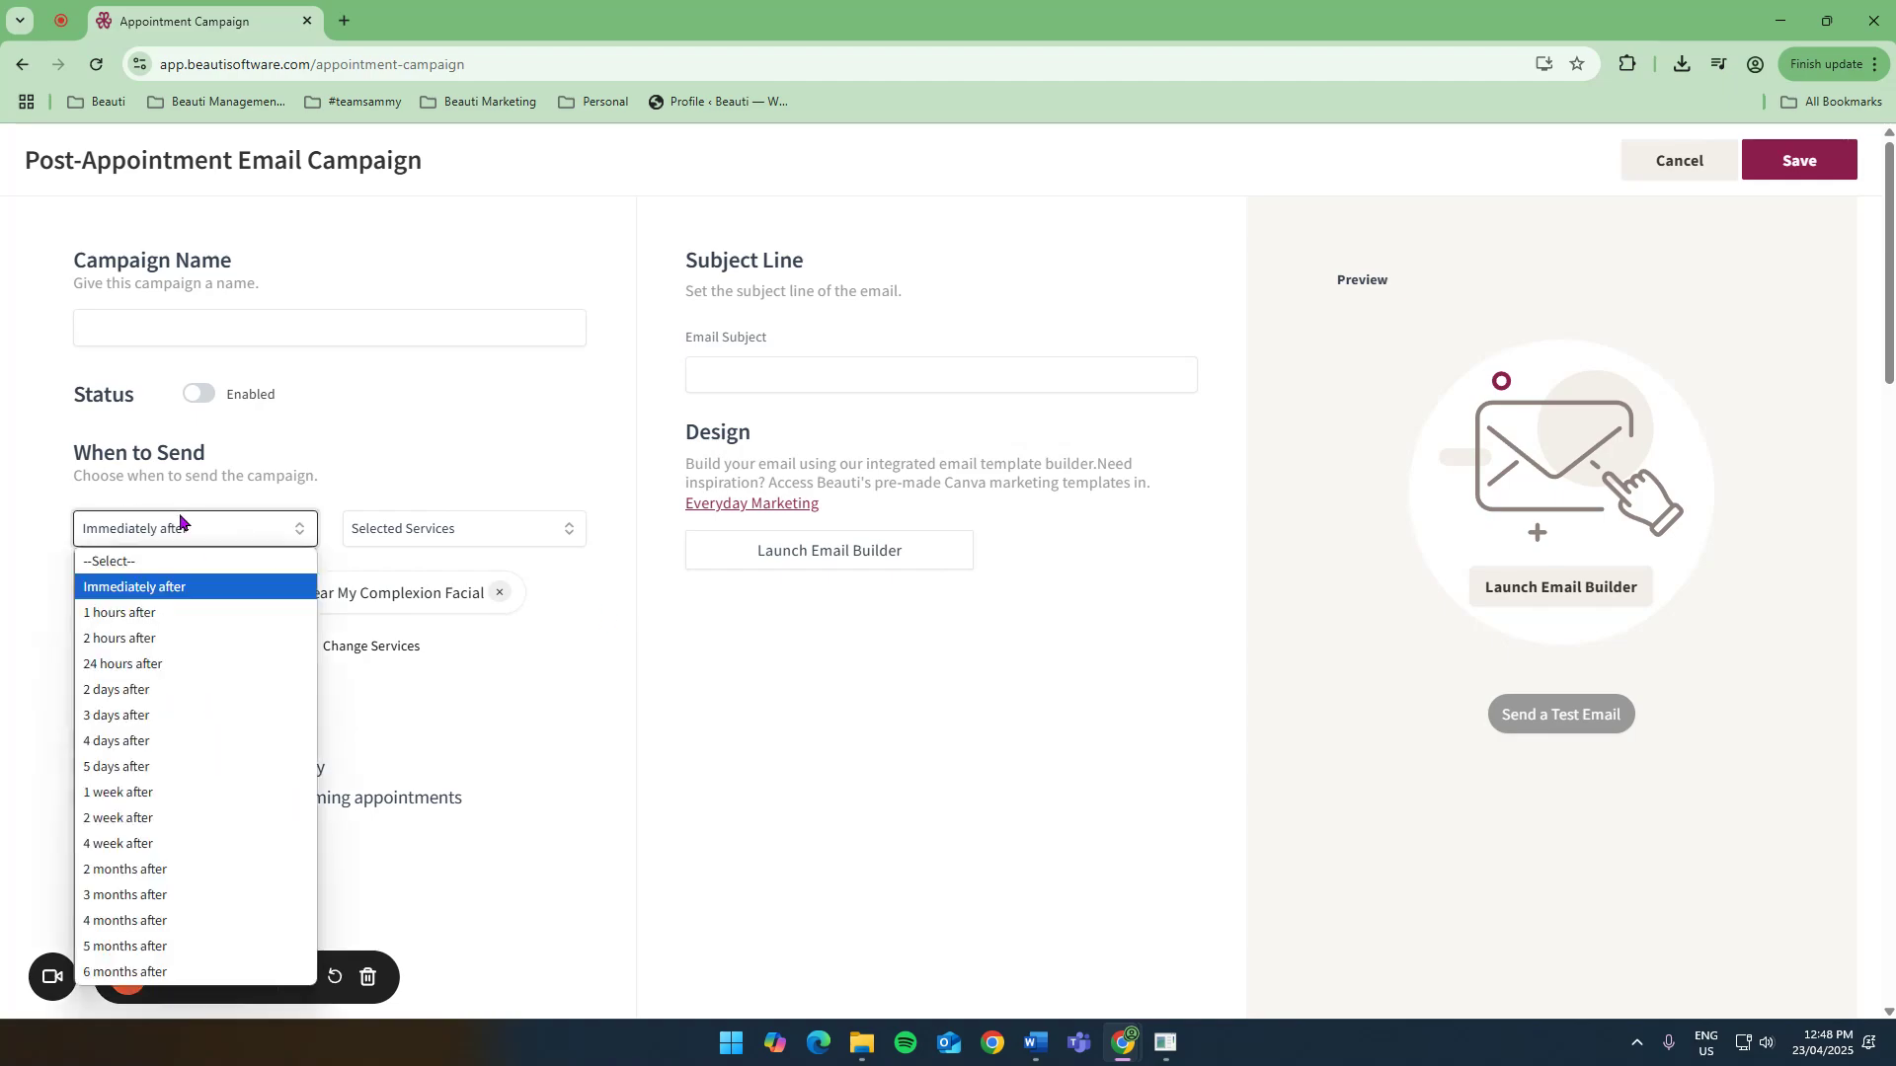
left_click(148, 664)
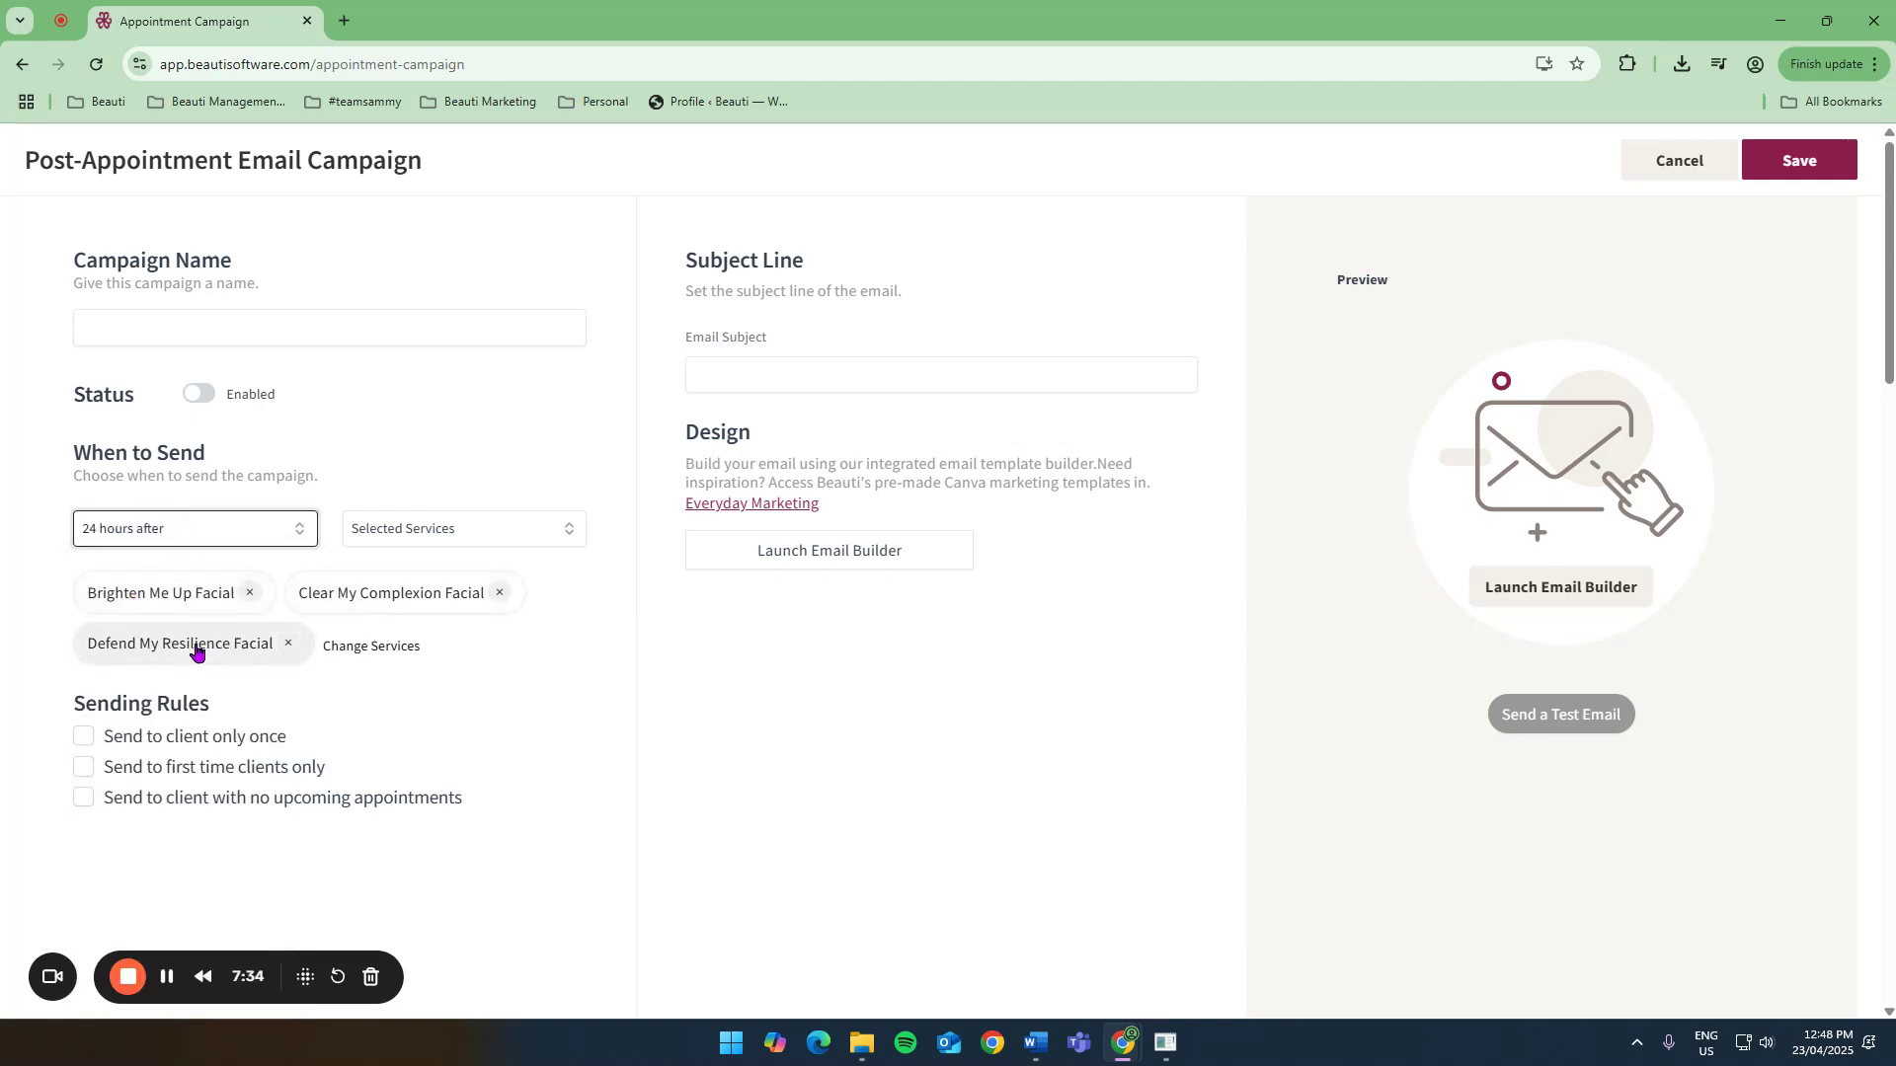
left_click(842, 383)
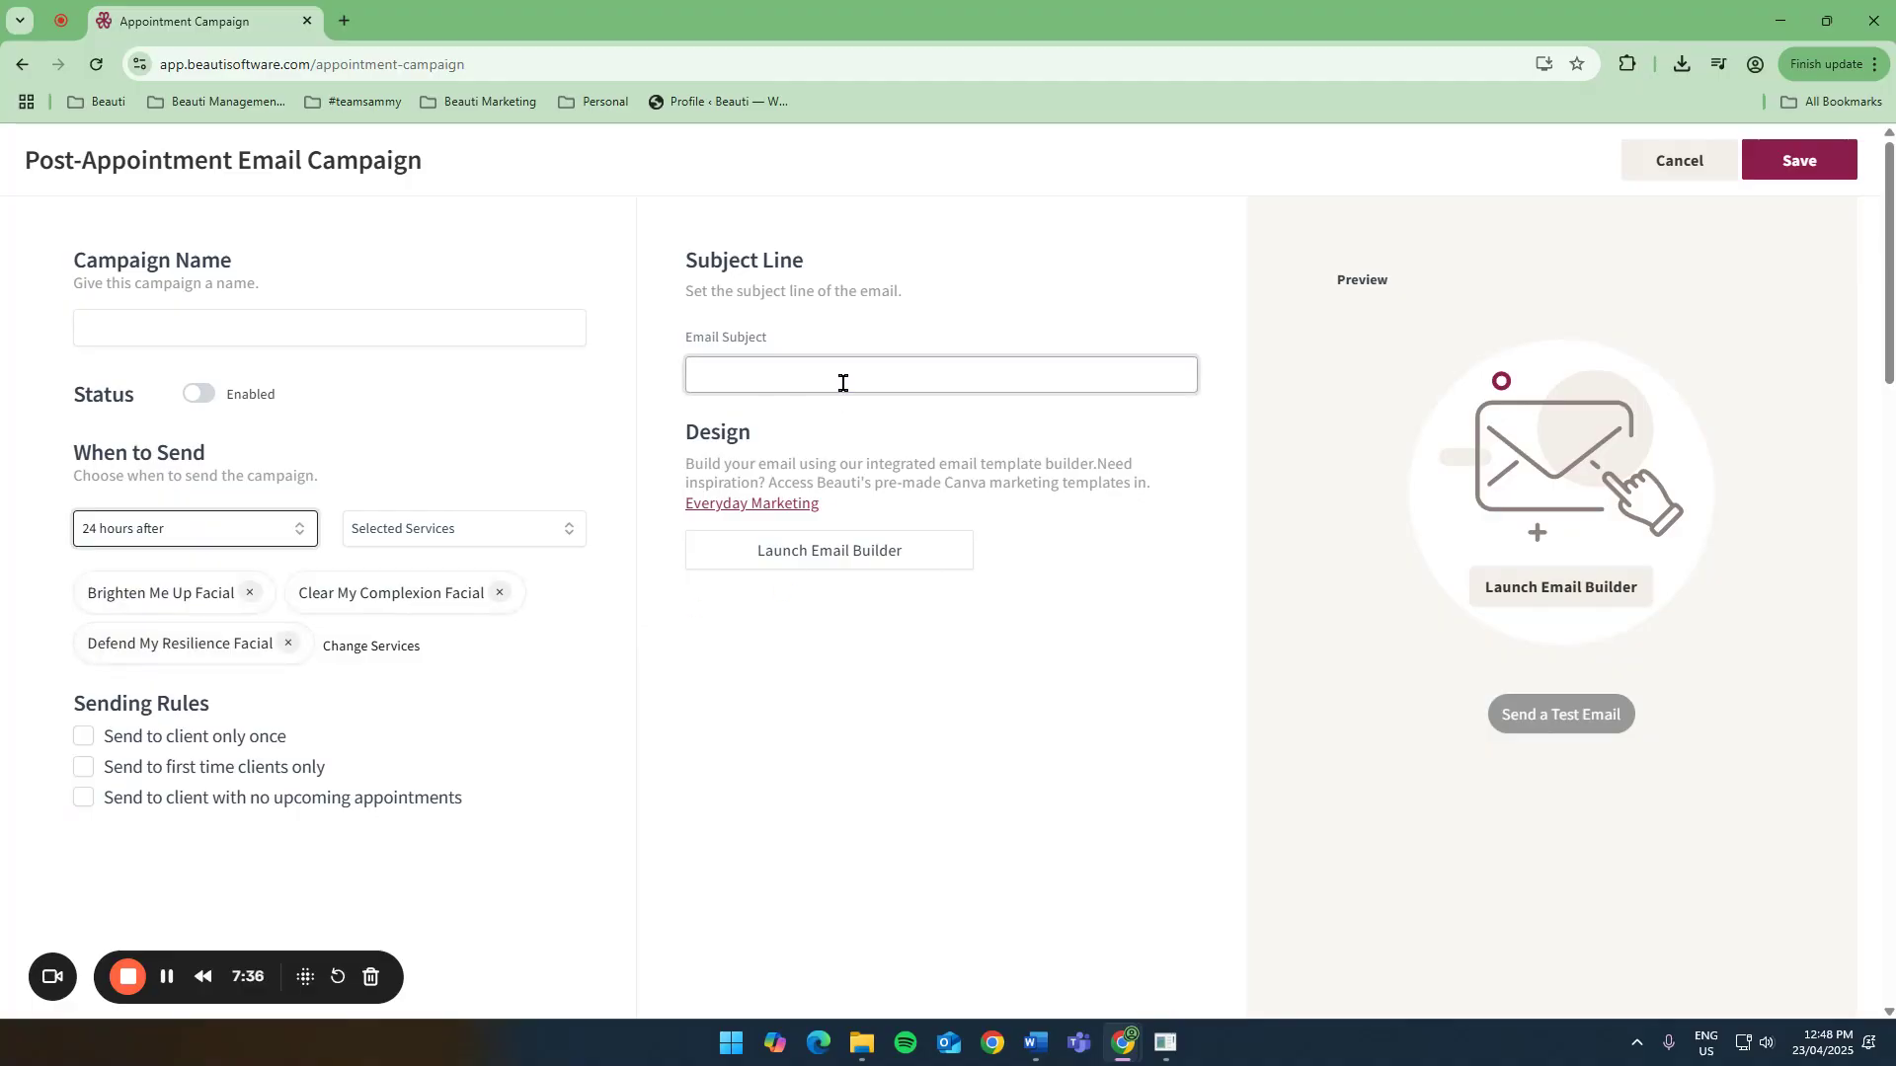
left_click(840, 446)
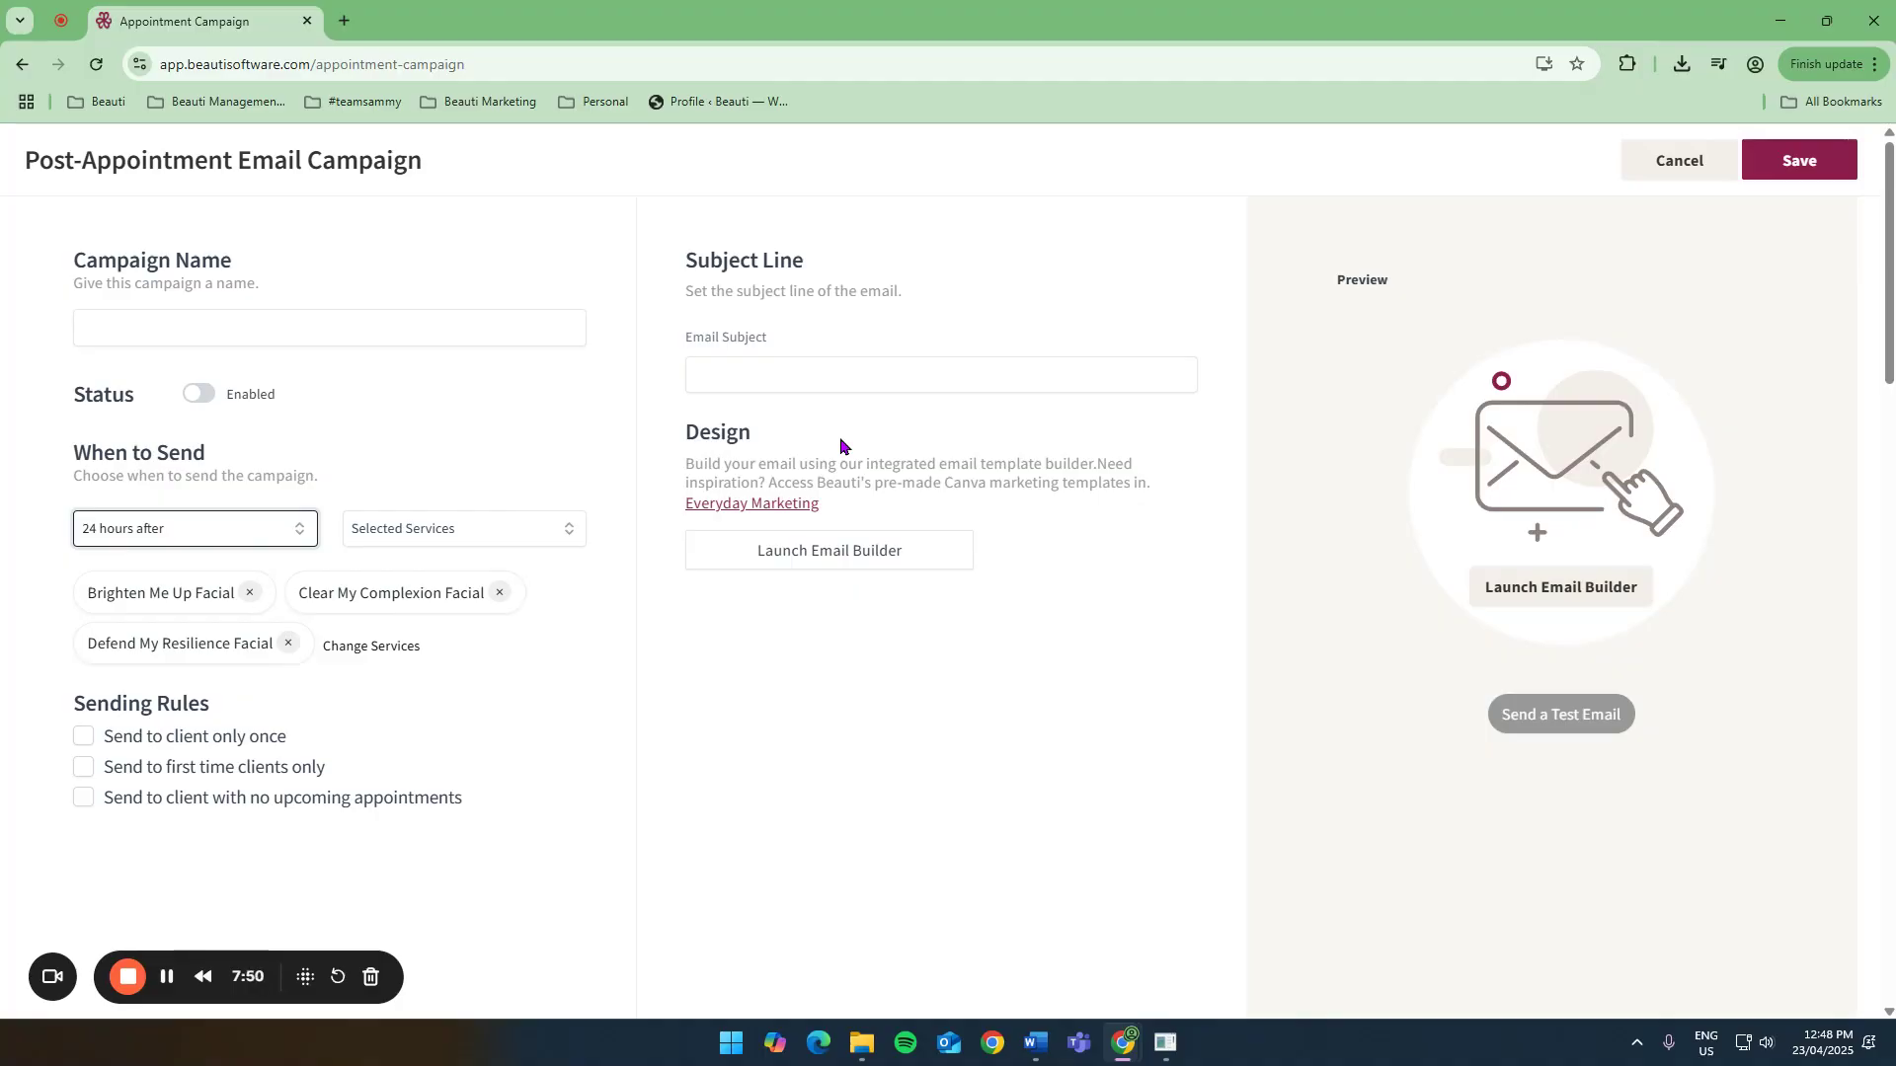
left_click(209, 536)
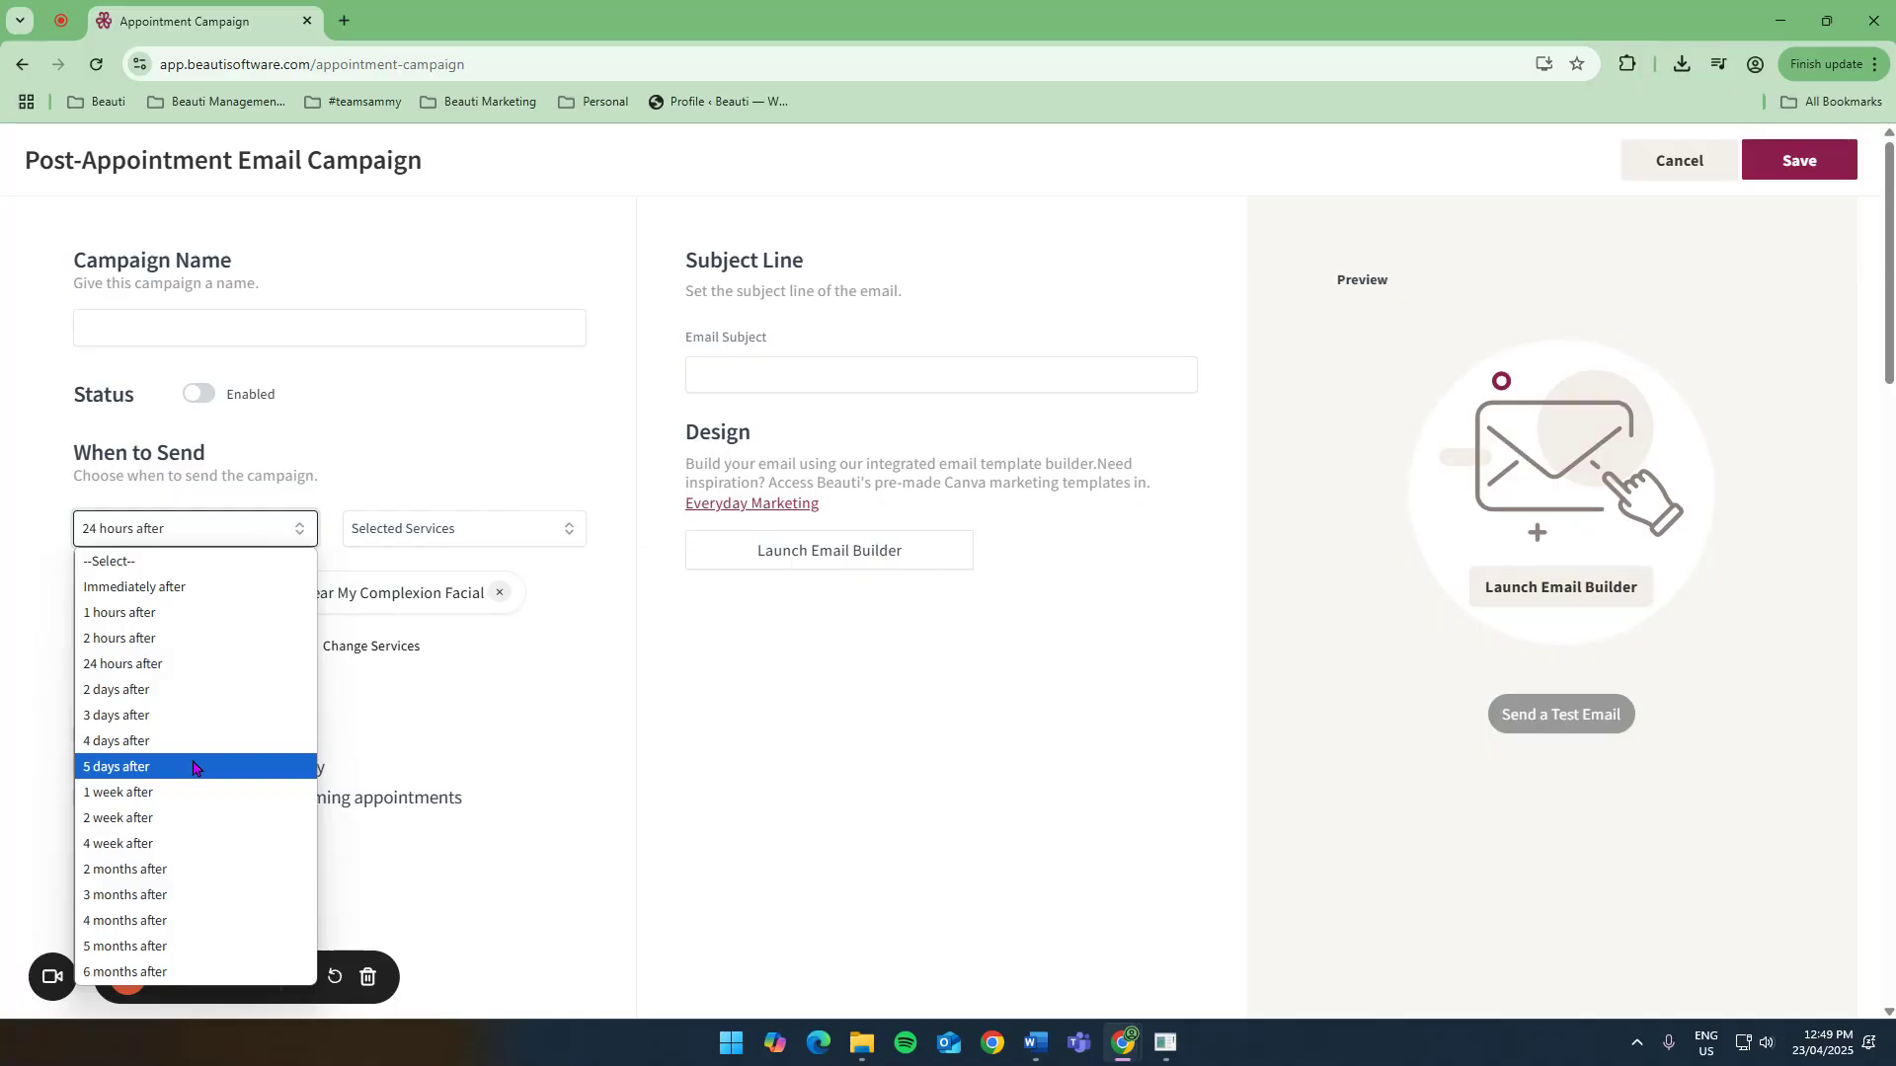
left_click(1659, 175)
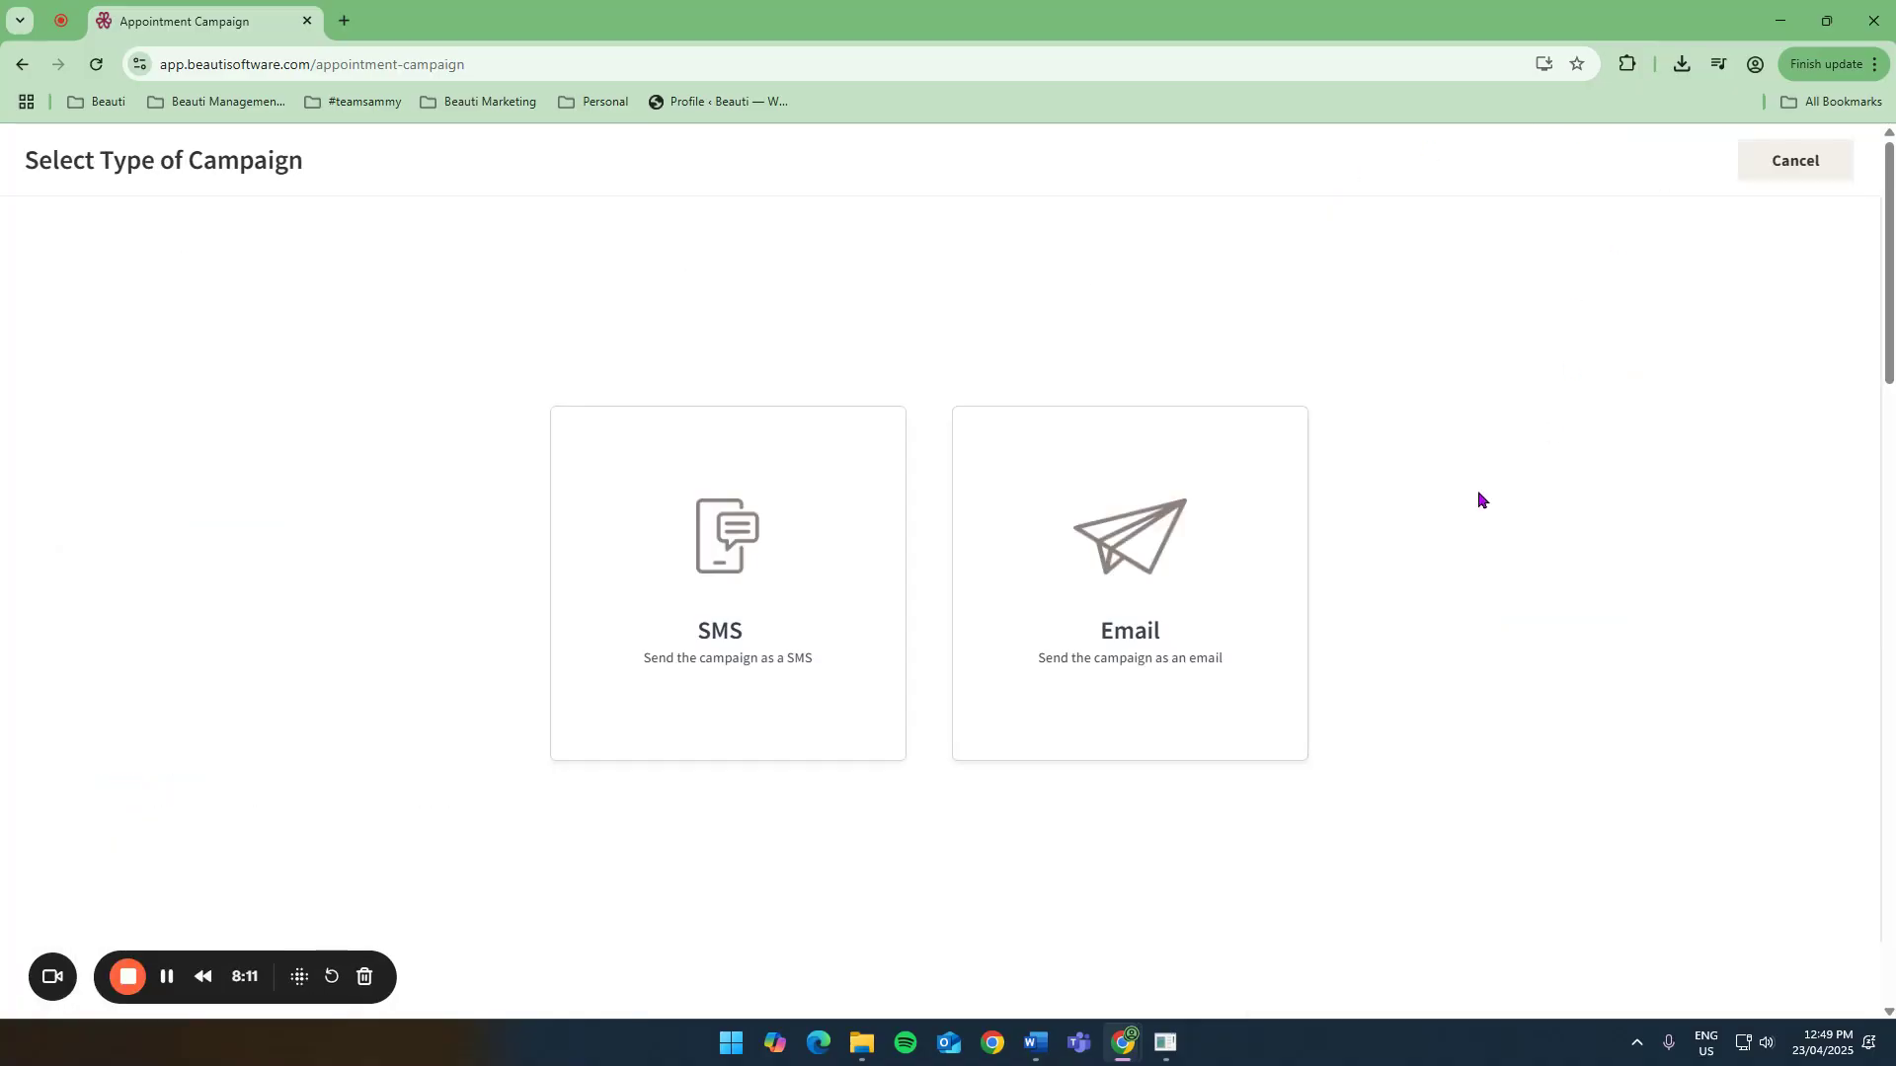
left_click(1775, 176)
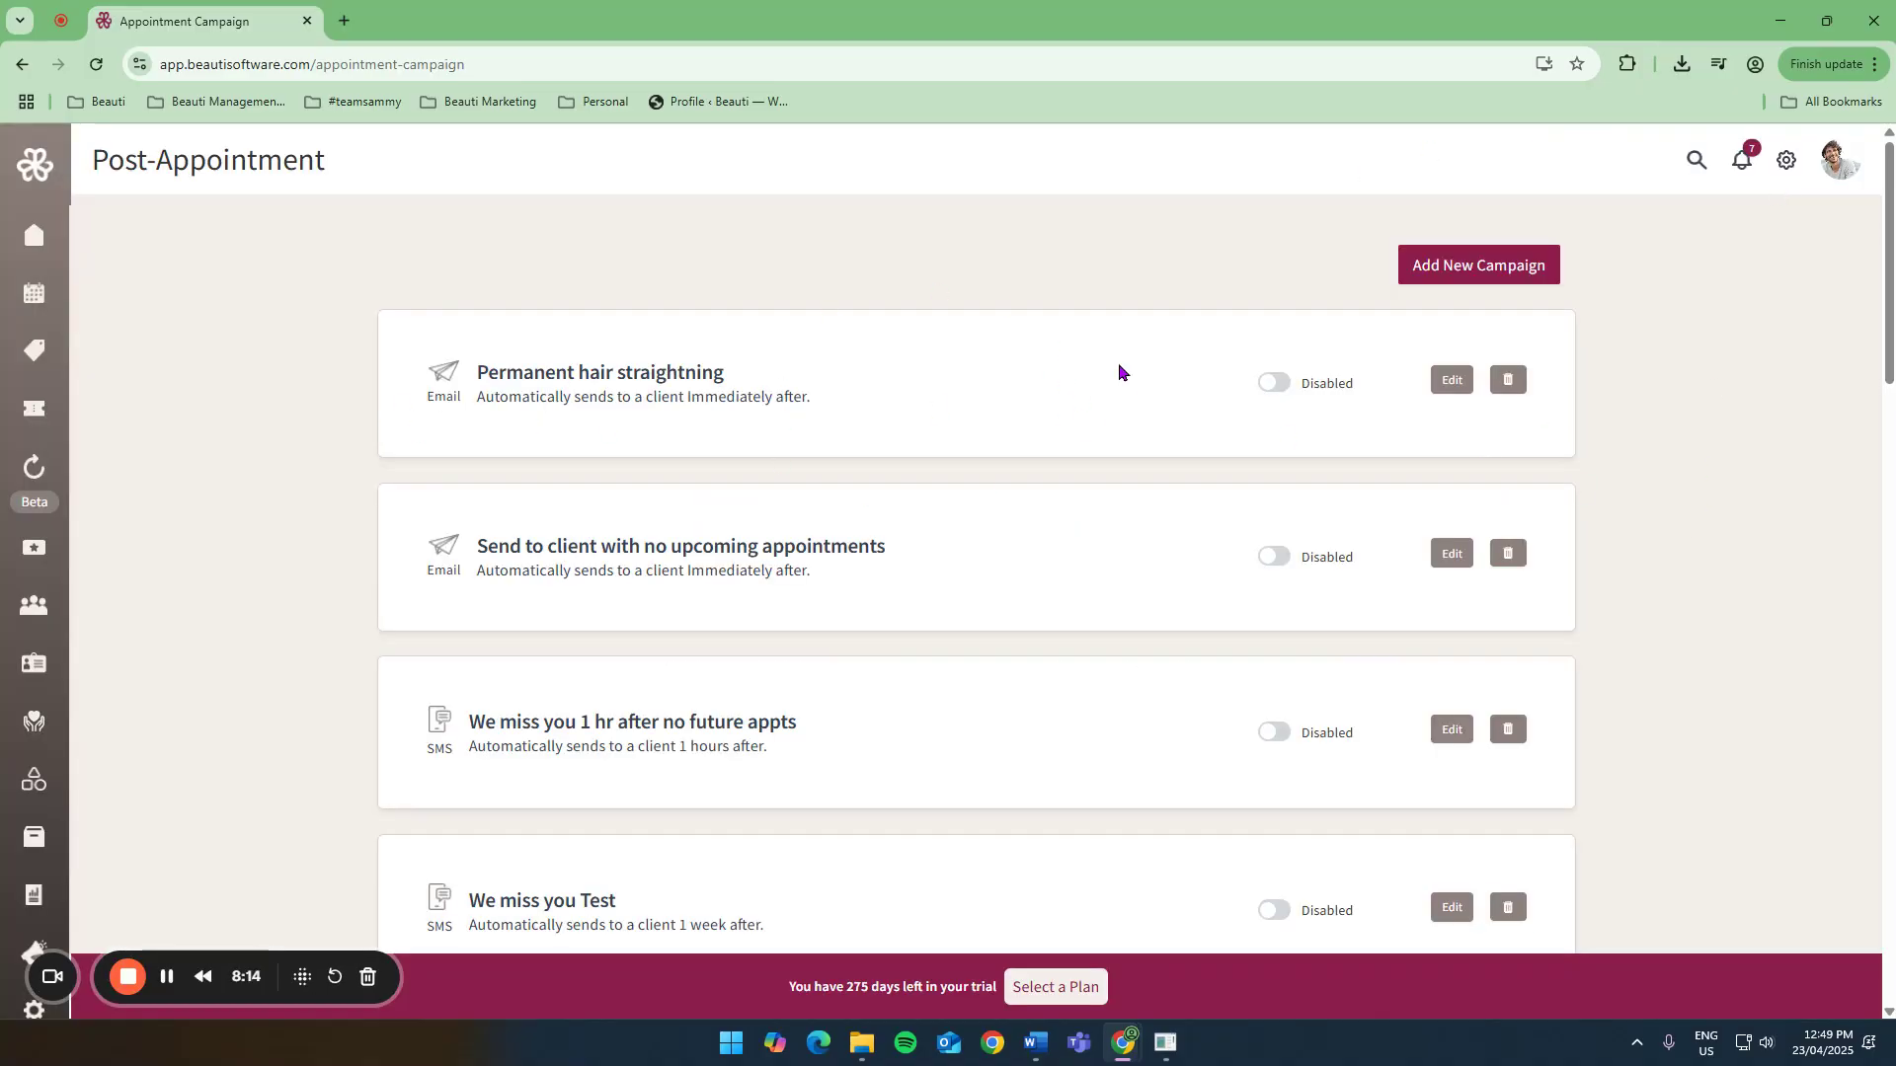
Start a new Post-Appointment SMS campaign sent 3 months after, ticking Send to client with no upcoming appointments.
left_click(1524, 279)
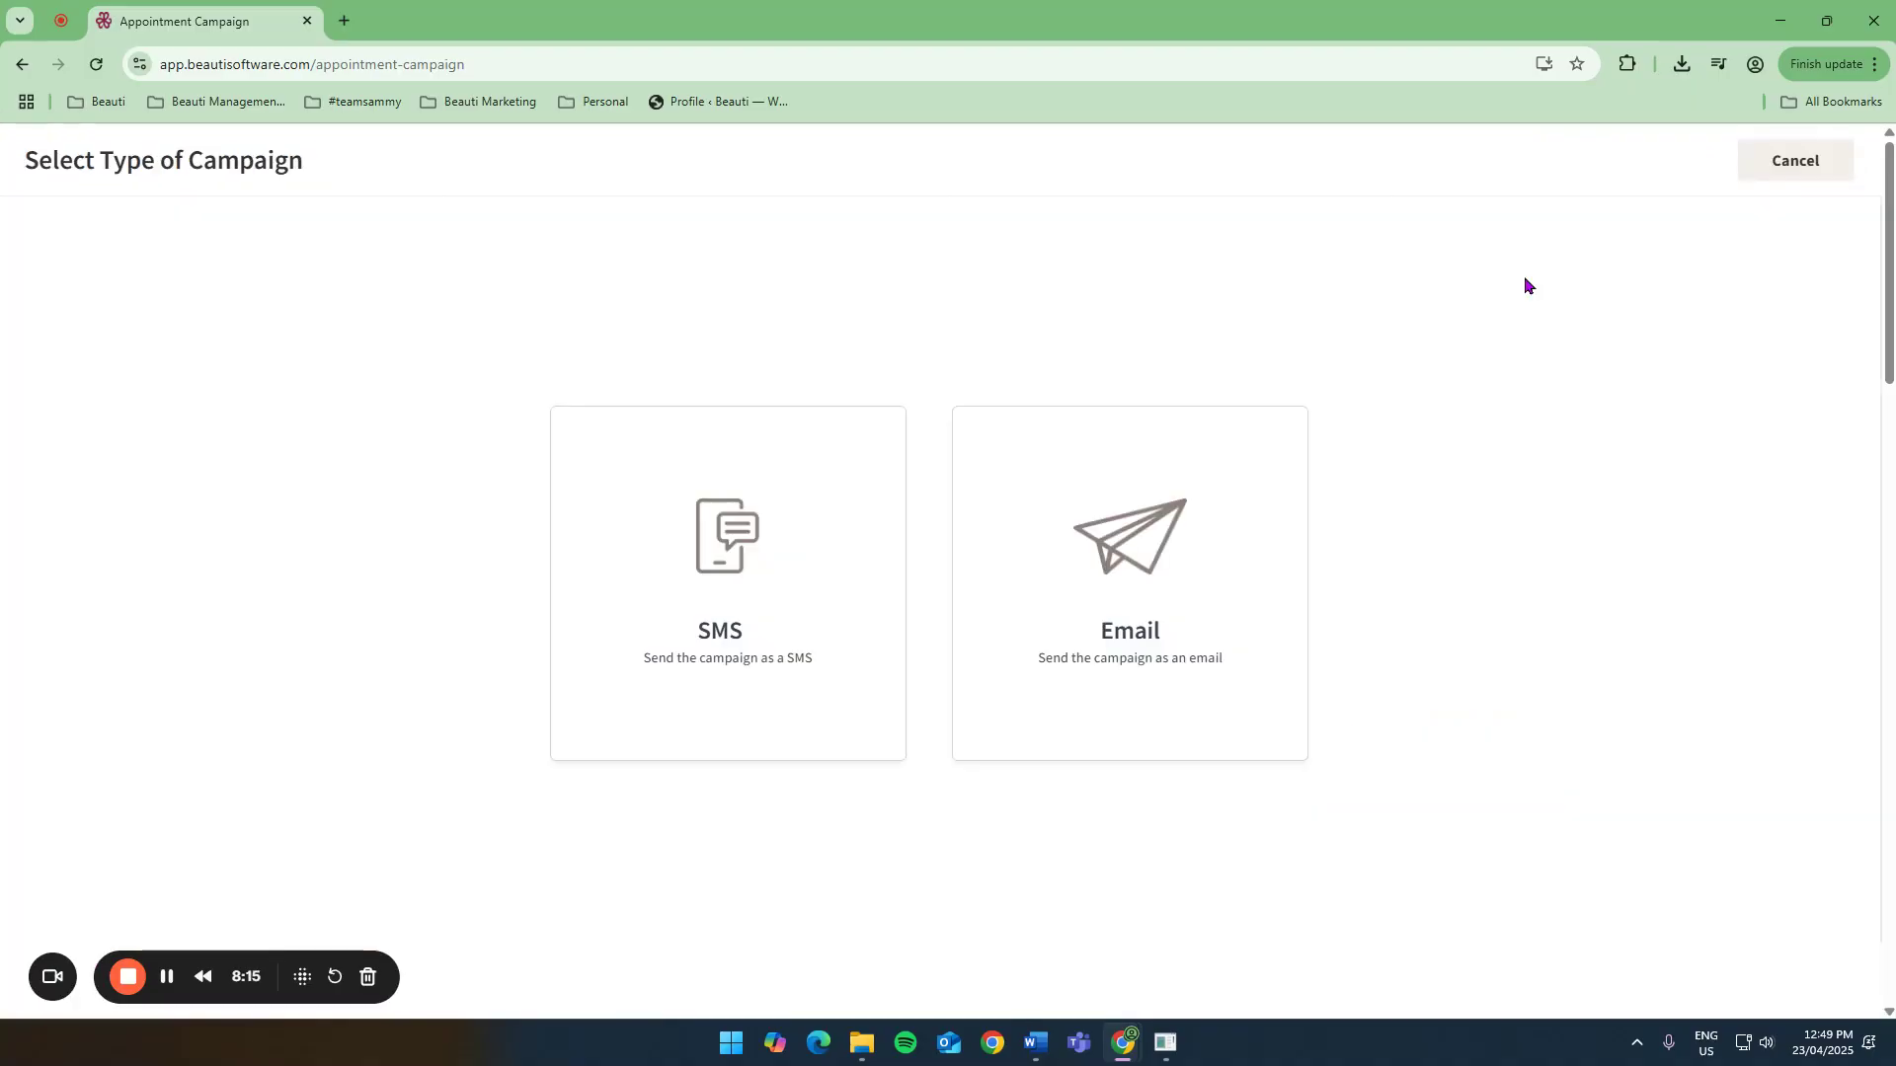
left_click(743, 577)
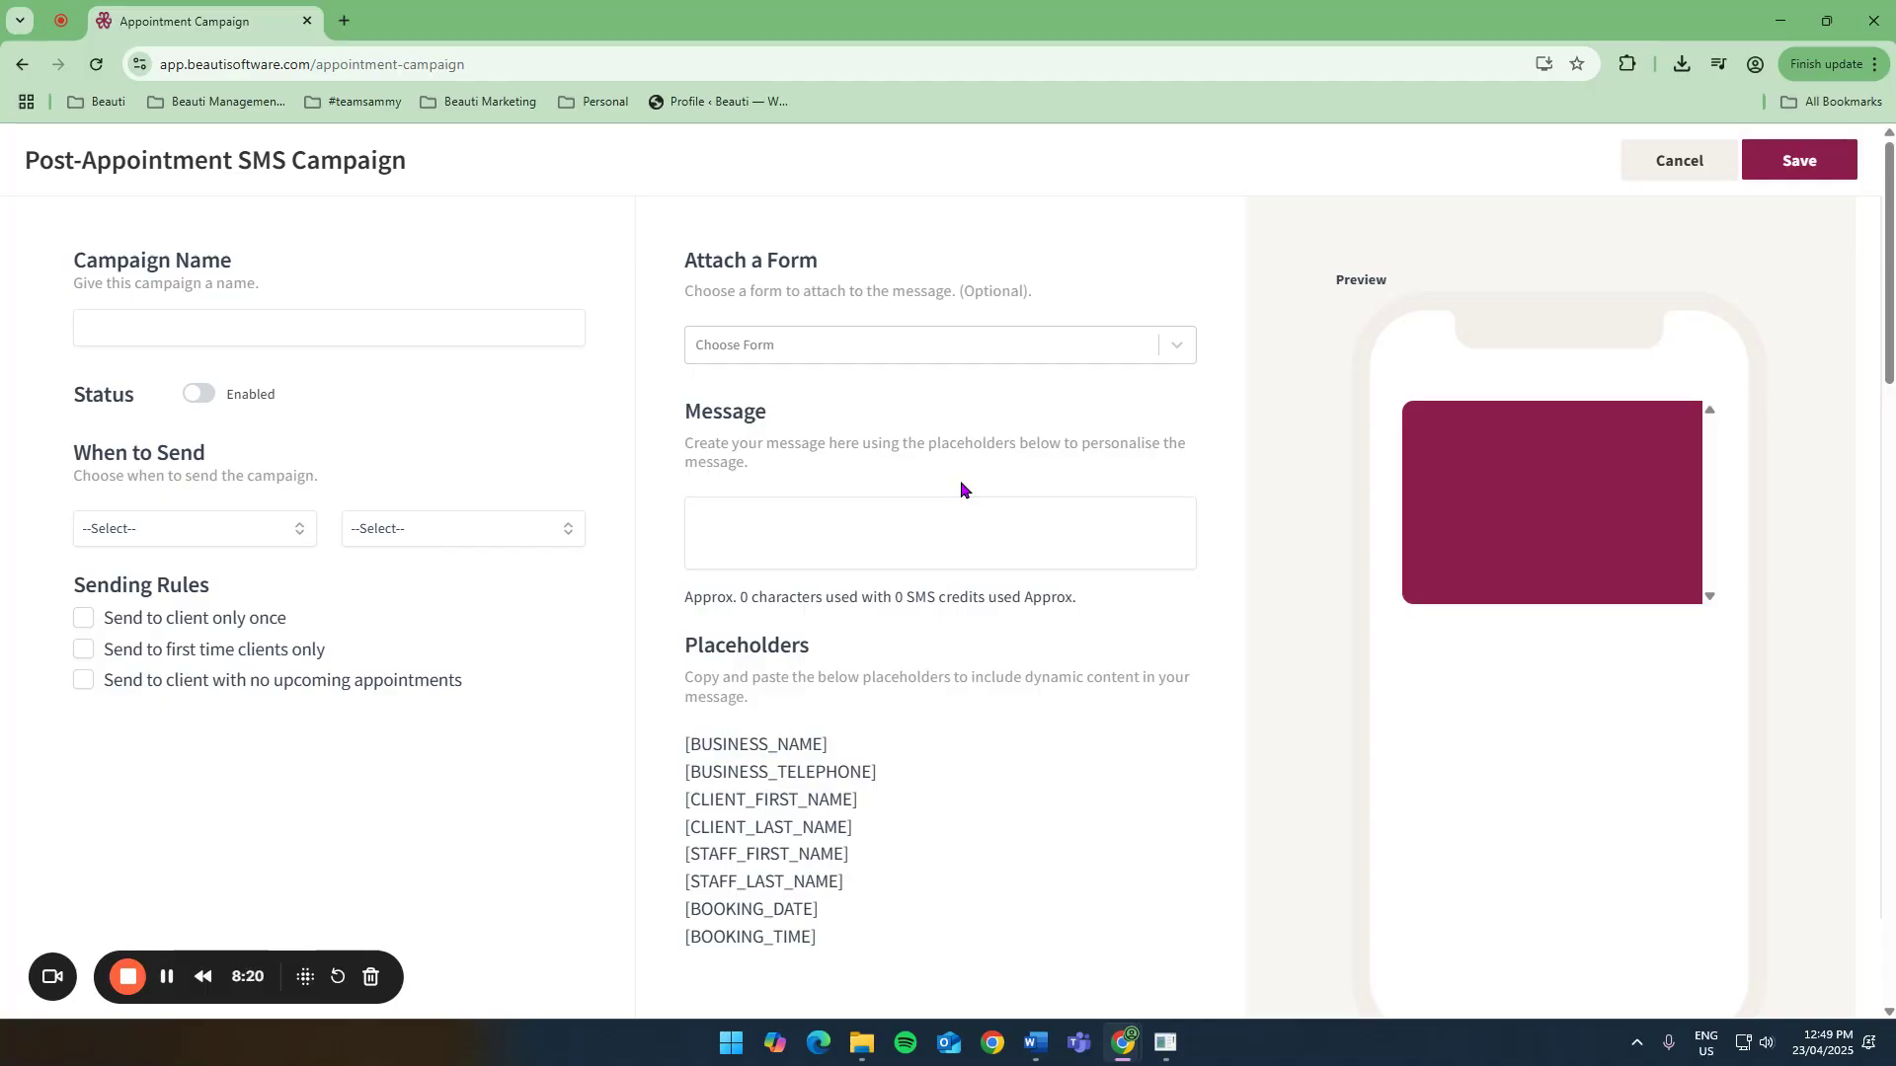
left_click(879, 542)
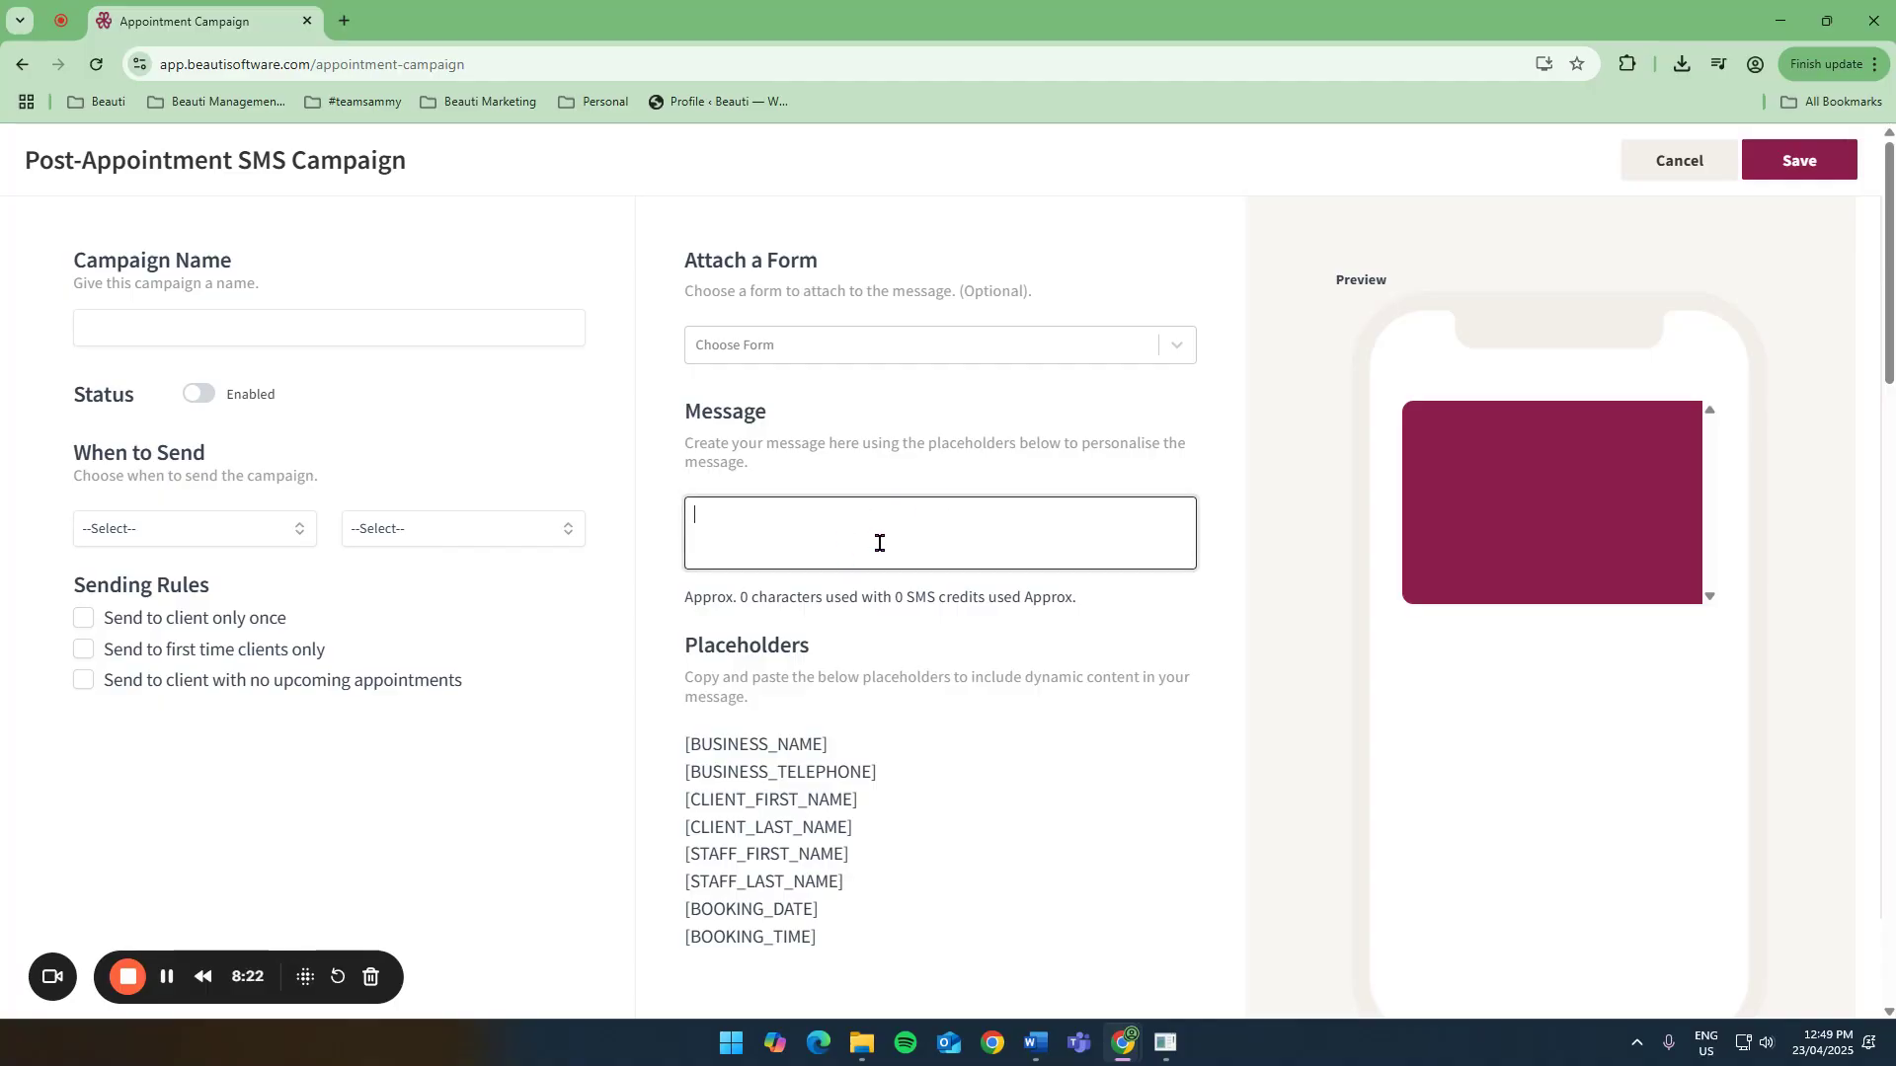
left_click(267, 524)
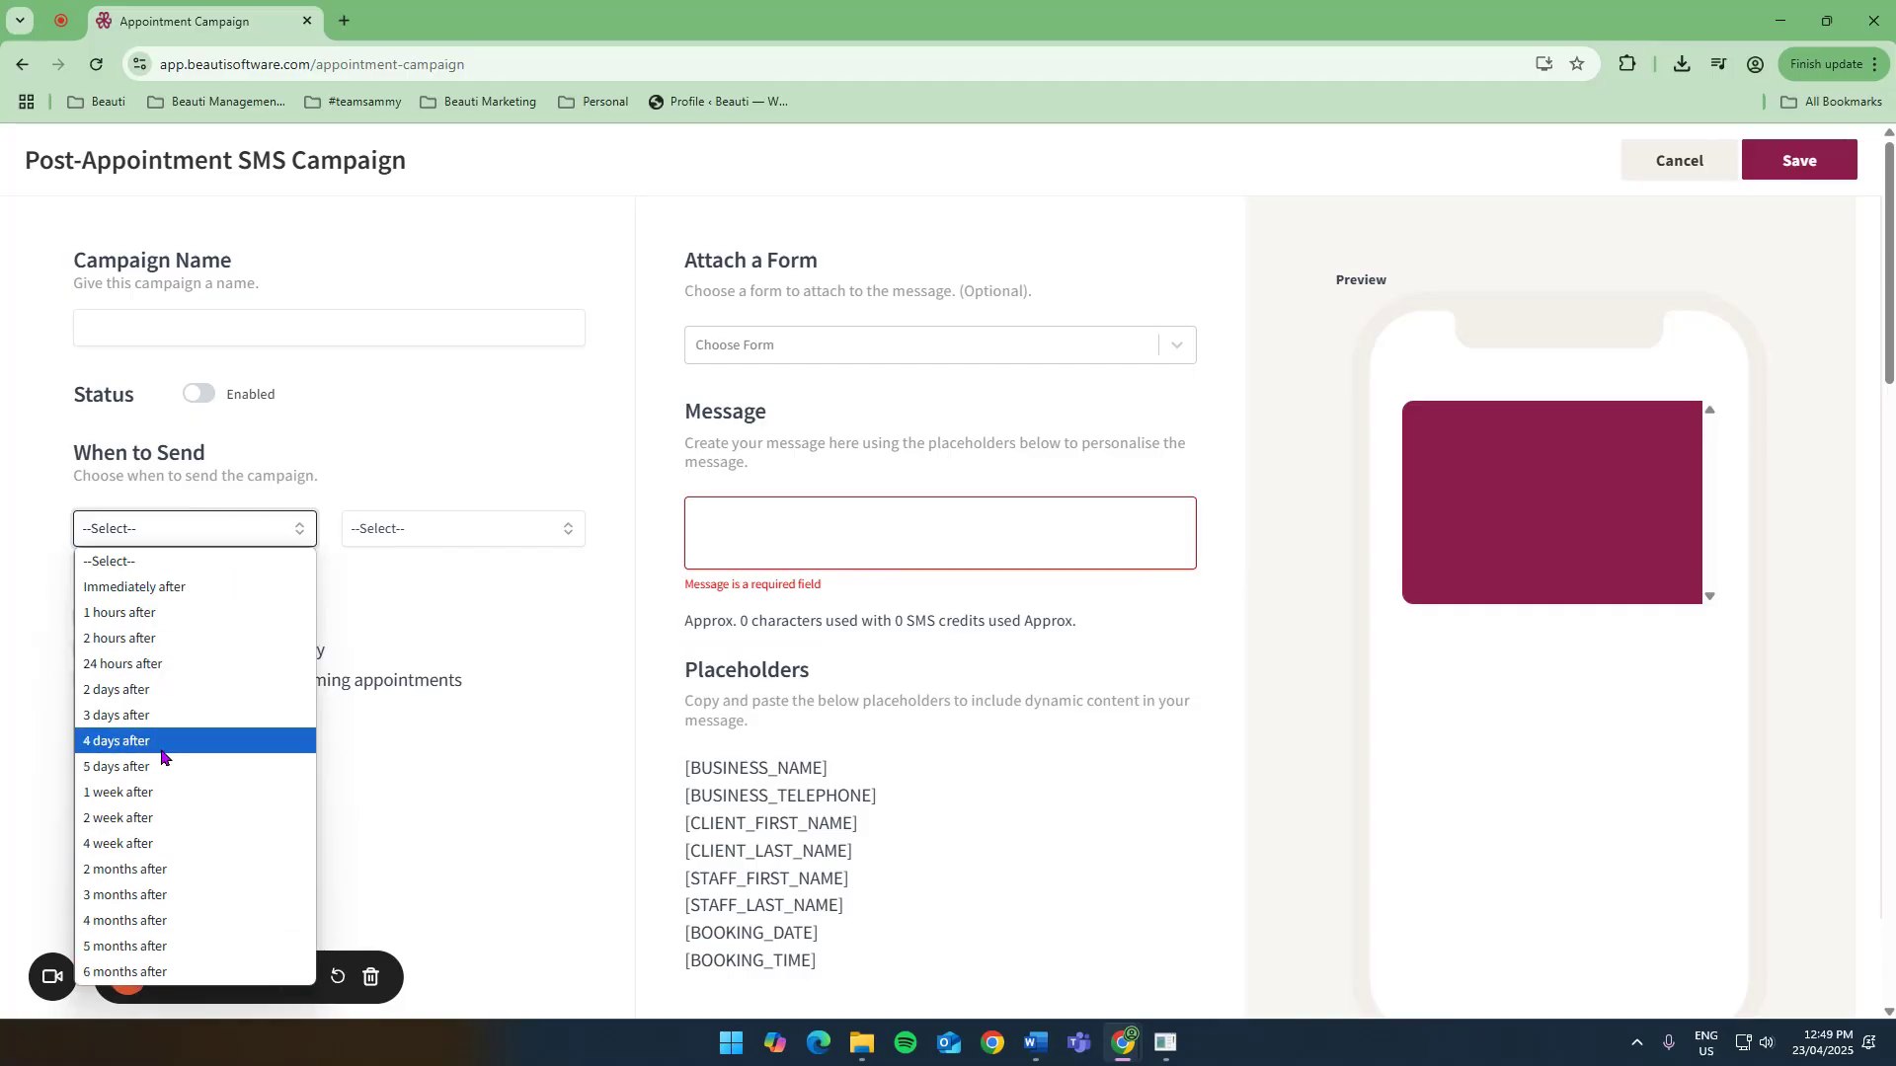
left_click(167, 536)
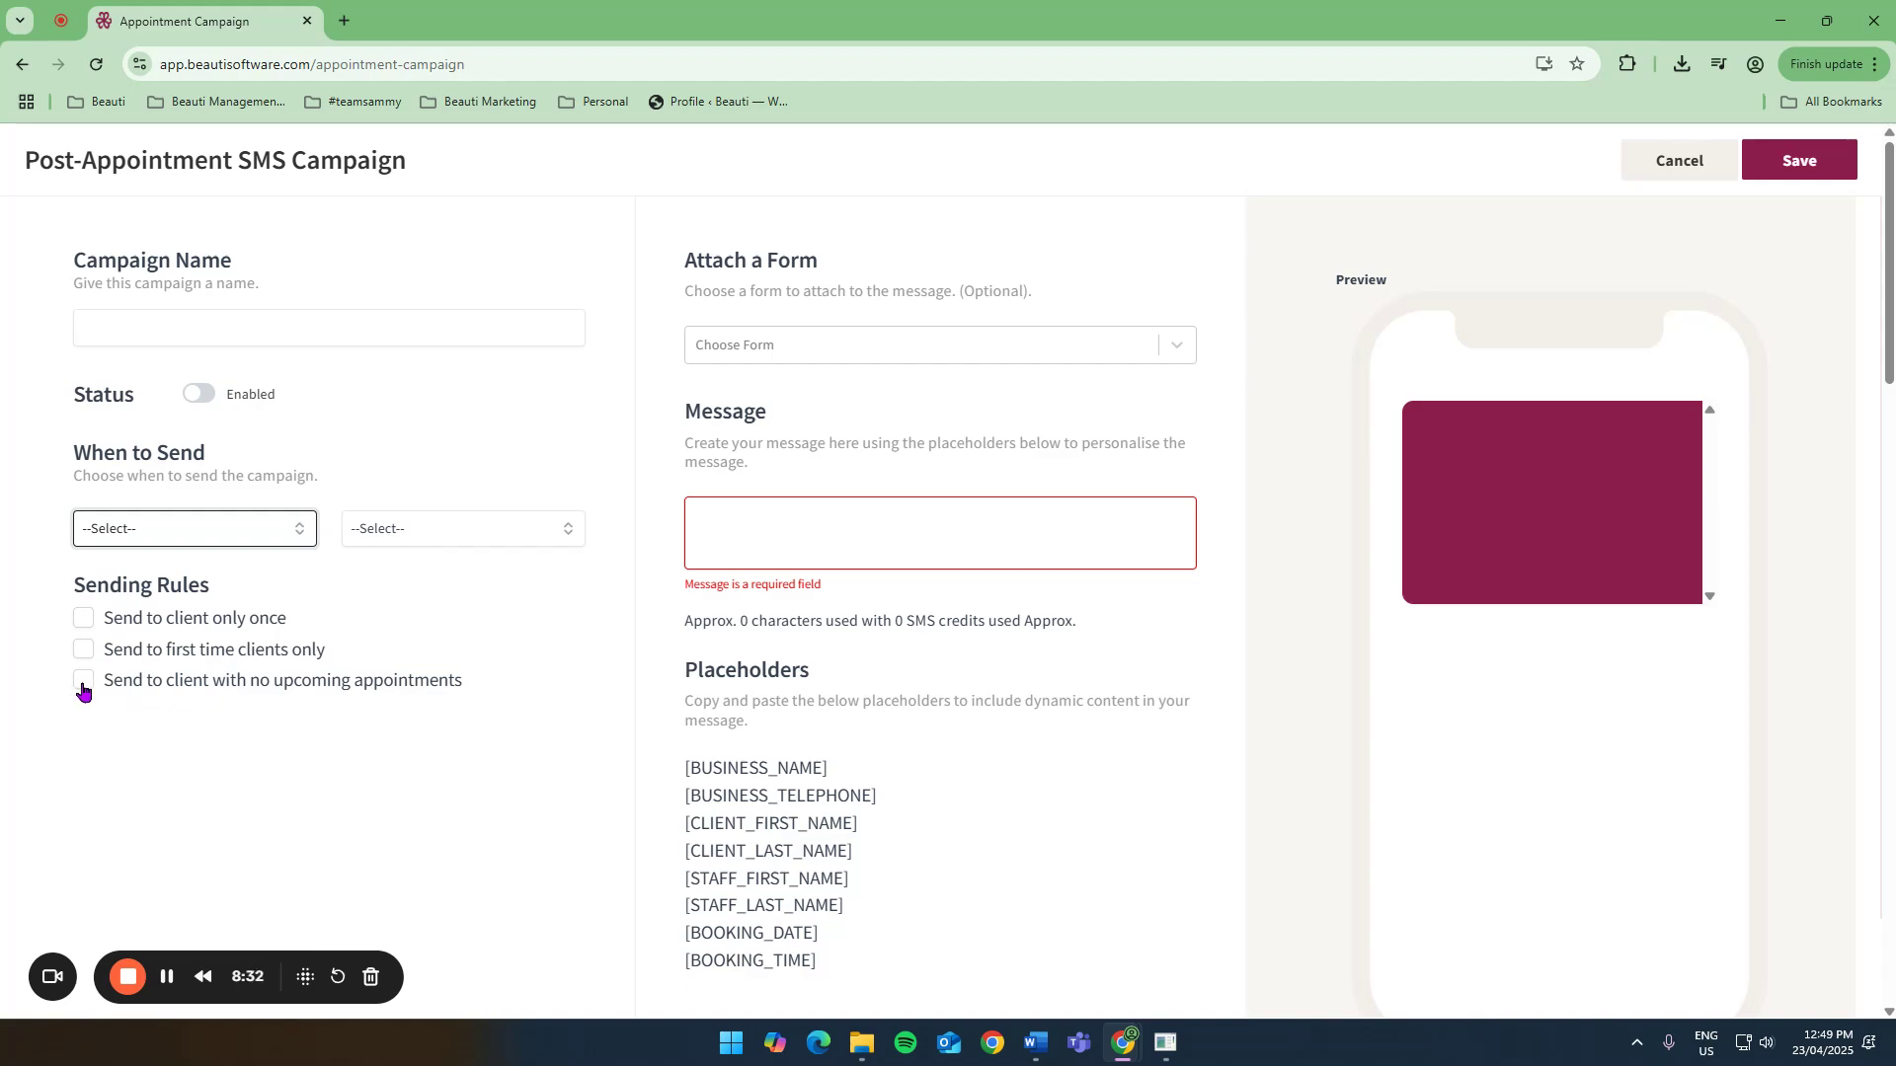
left_click(194, 523)
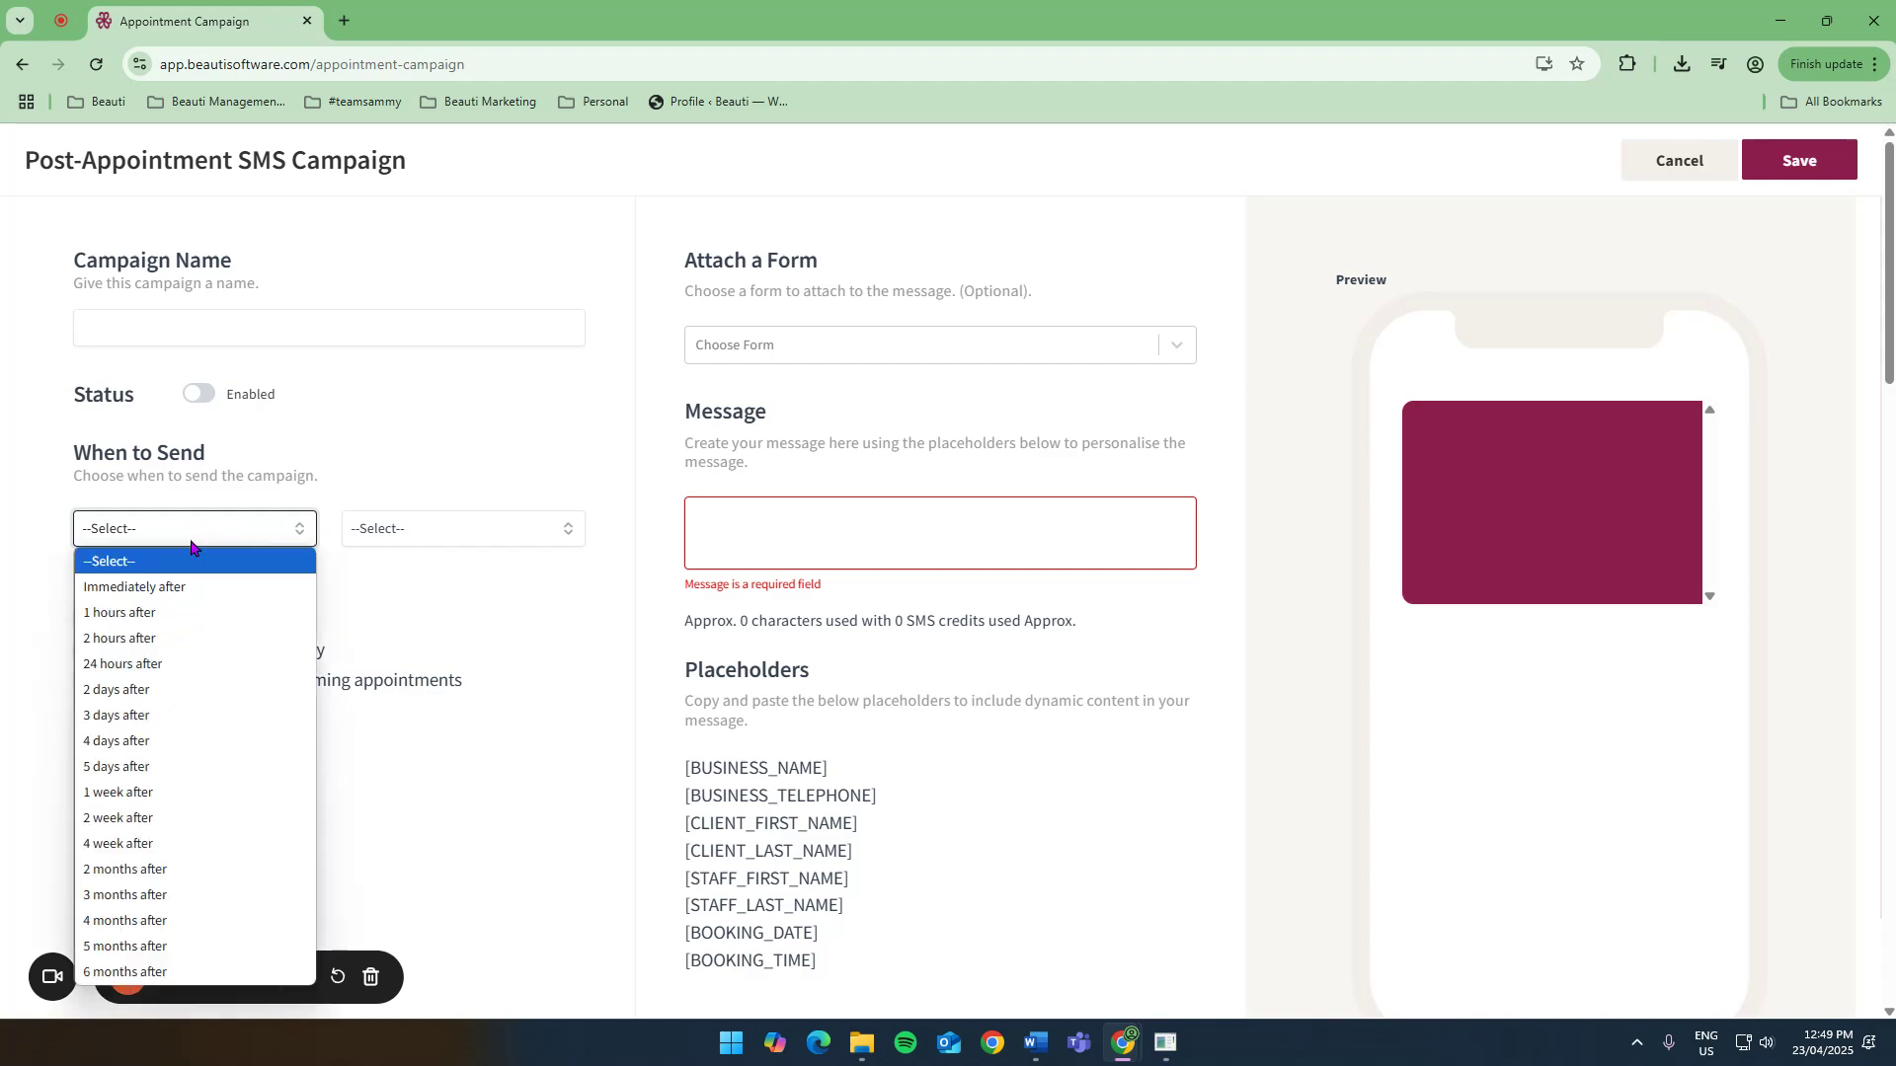
left_click(129, 891)
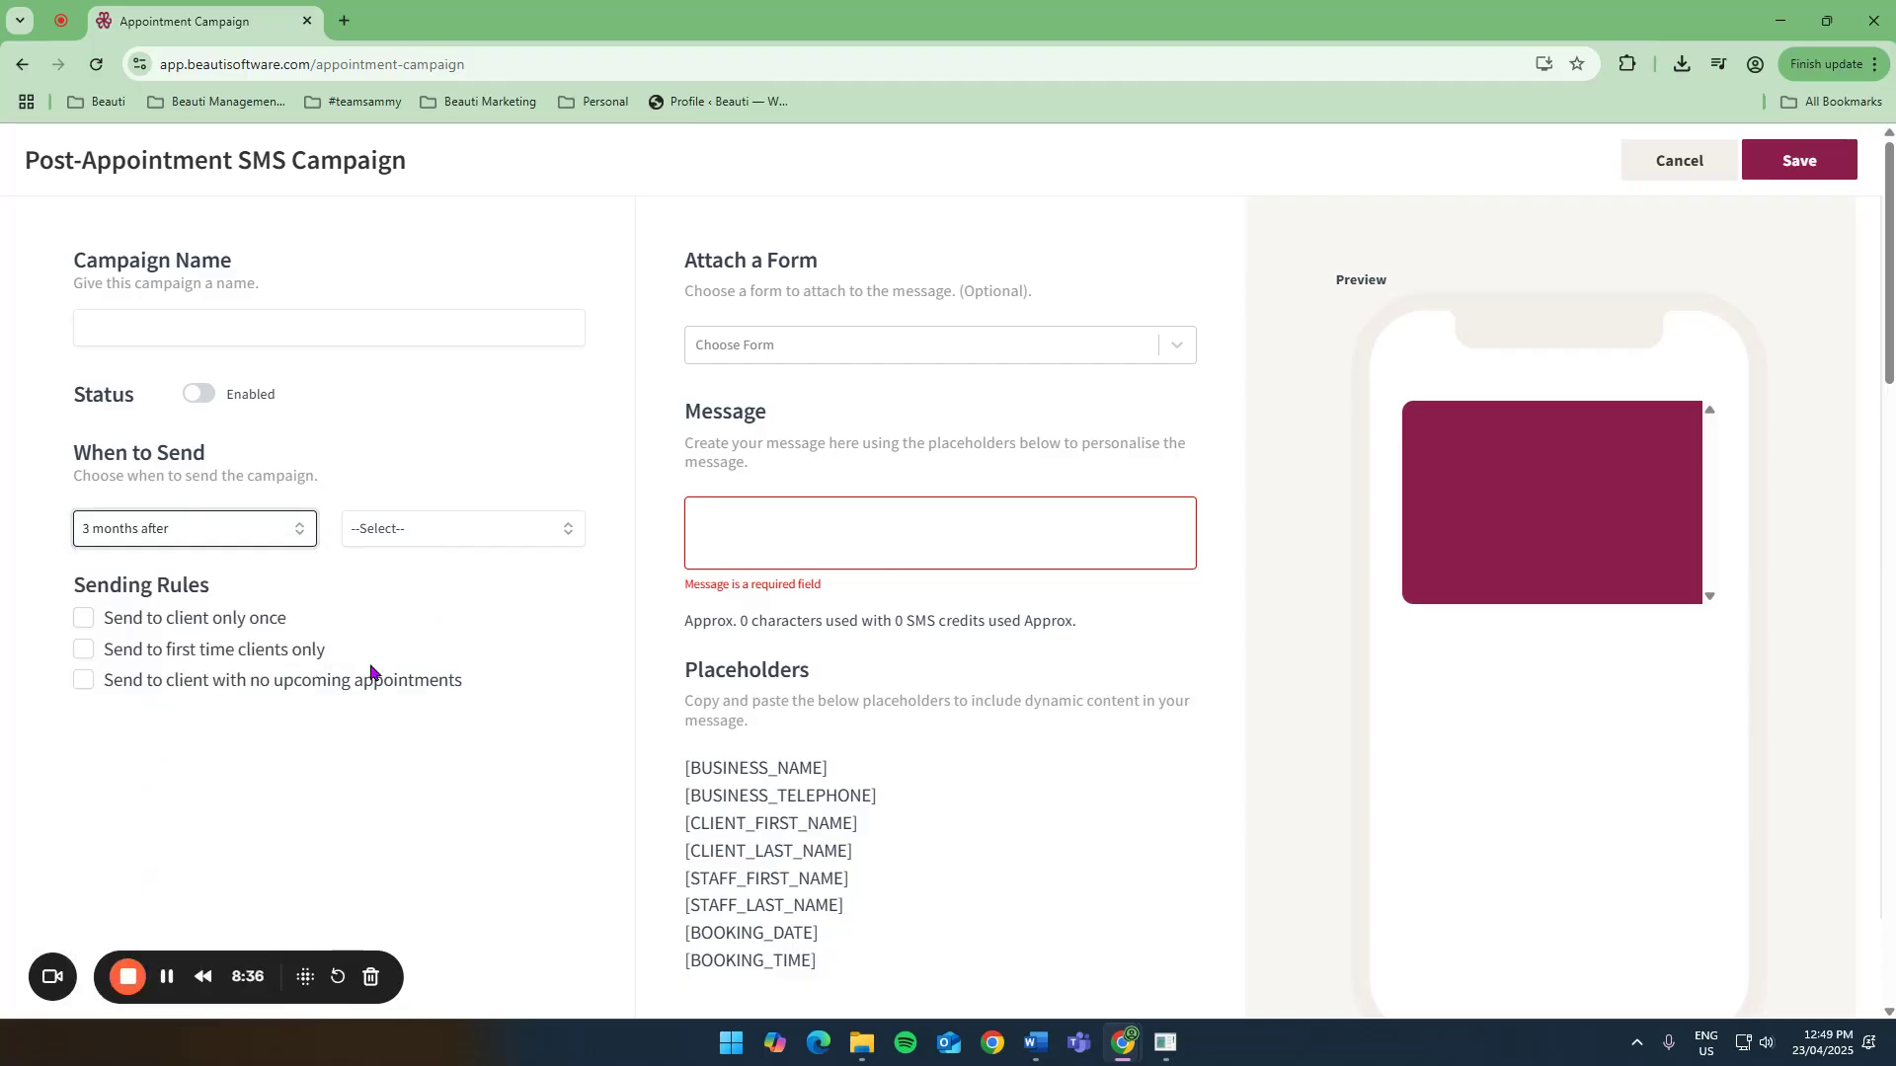
left_click(86, 688)
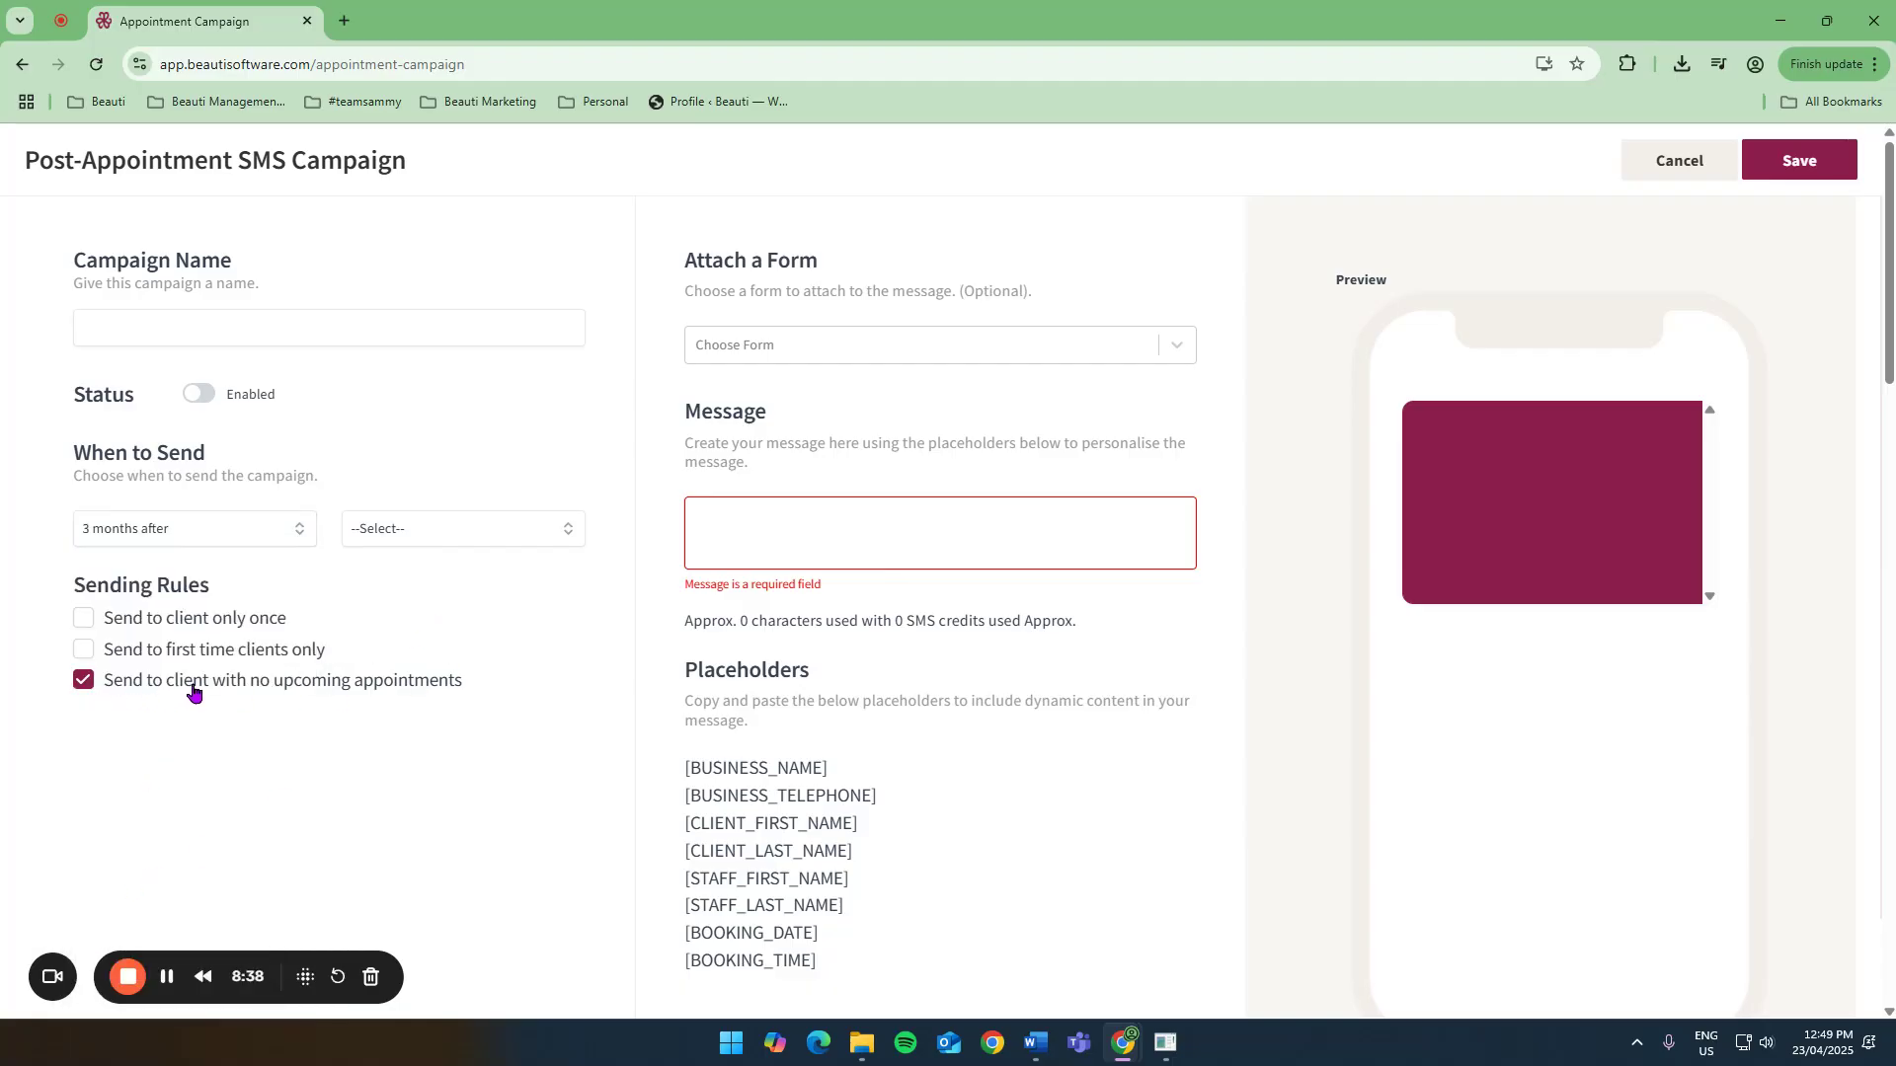
Set the SMS trigger to Any Service and untick the no-upcoming-appointments sending rule.
left_click(466, 533)
left_click(386, 589)
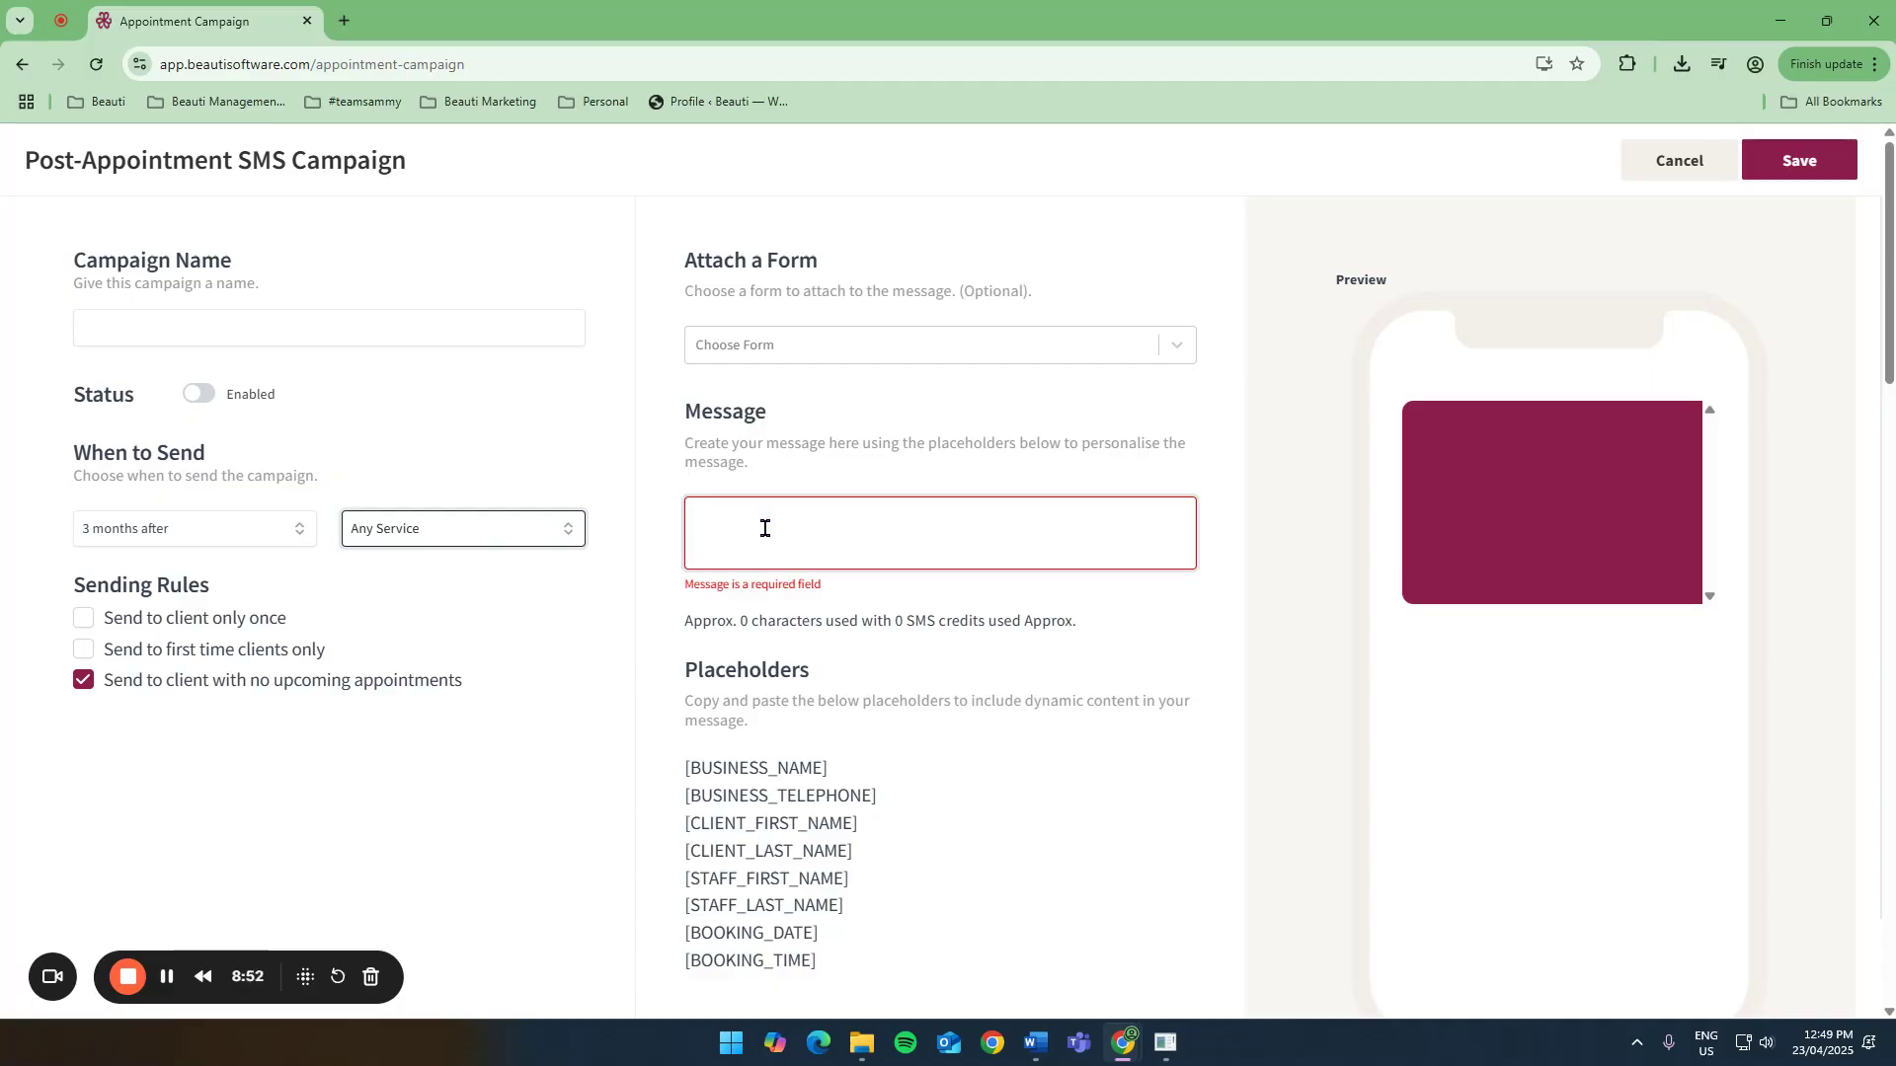
left_click(83, 681)
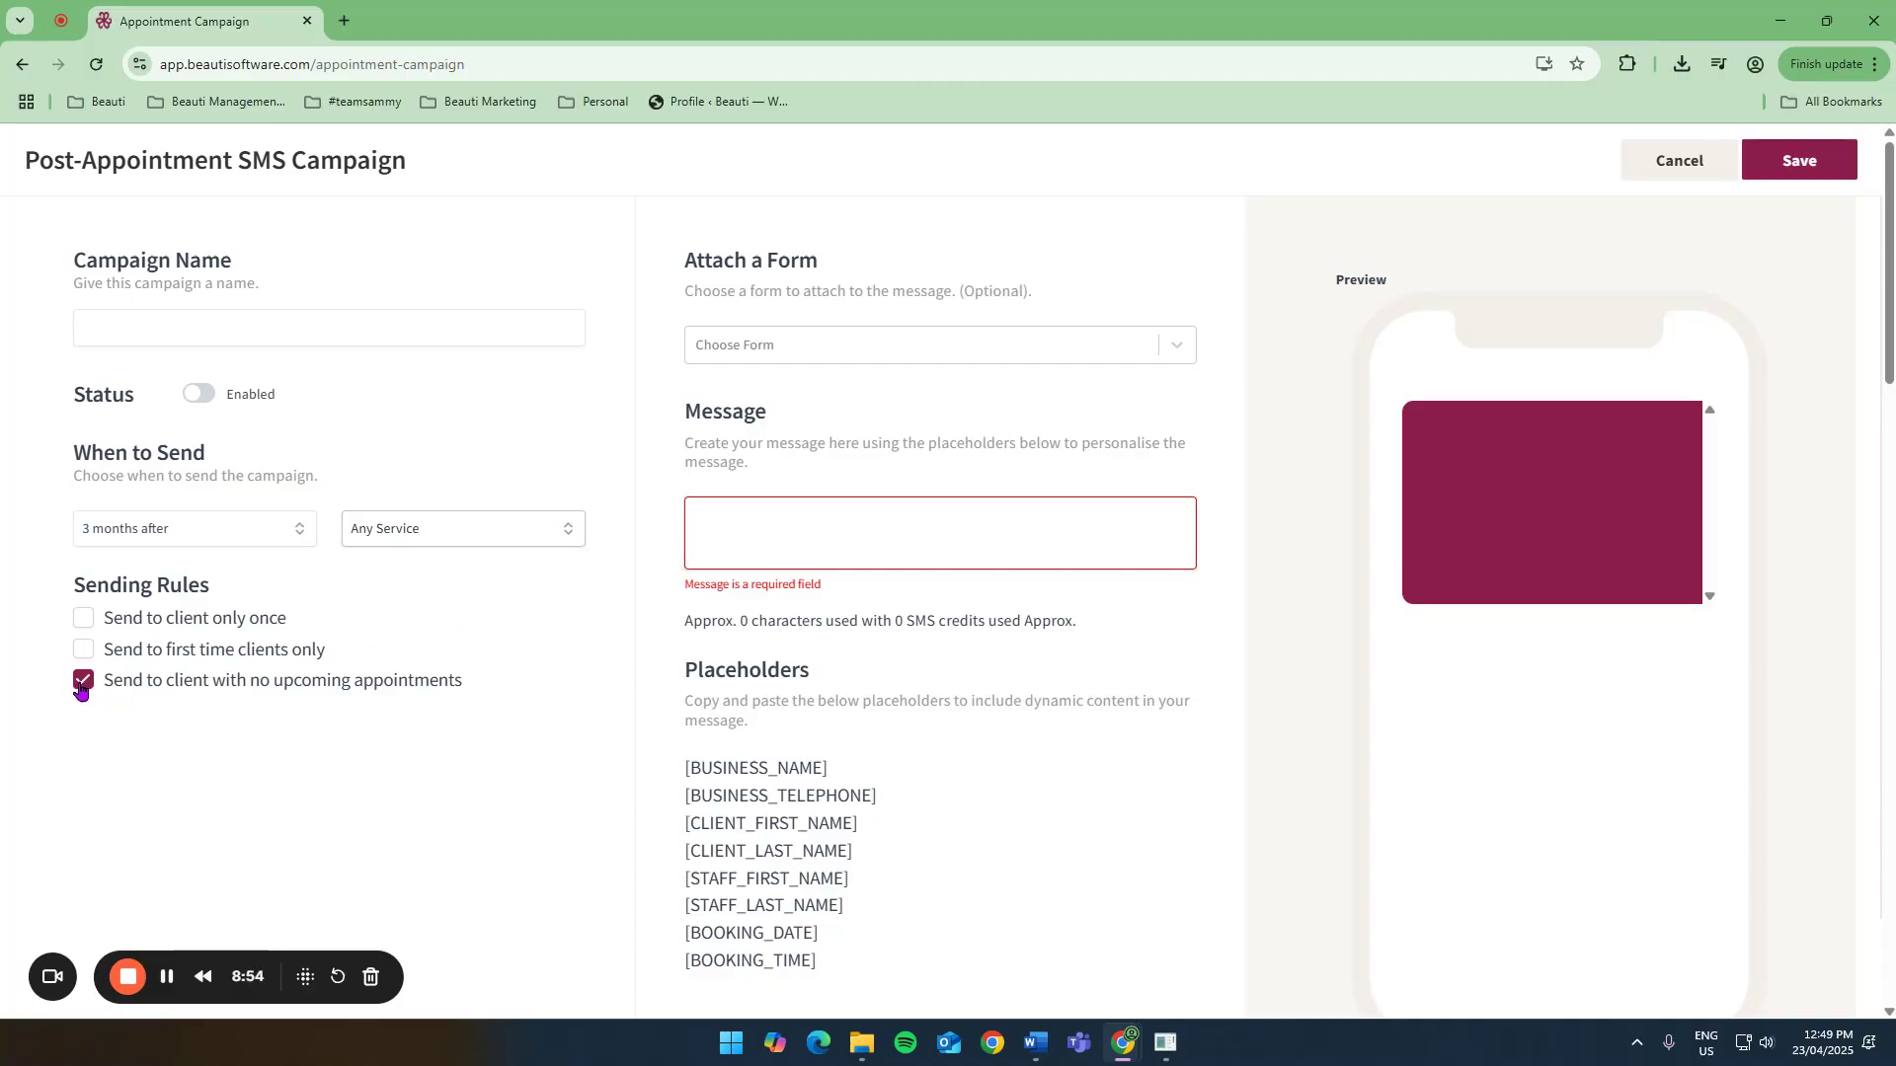
Trigger the SMS on Selected Product Purchase of 4% Glycoic Scrub, 4% Glycoic Scrub- Professional and 8% Glycolic Acid Scrub, then cancel the campaign.
left_click(266, 533)
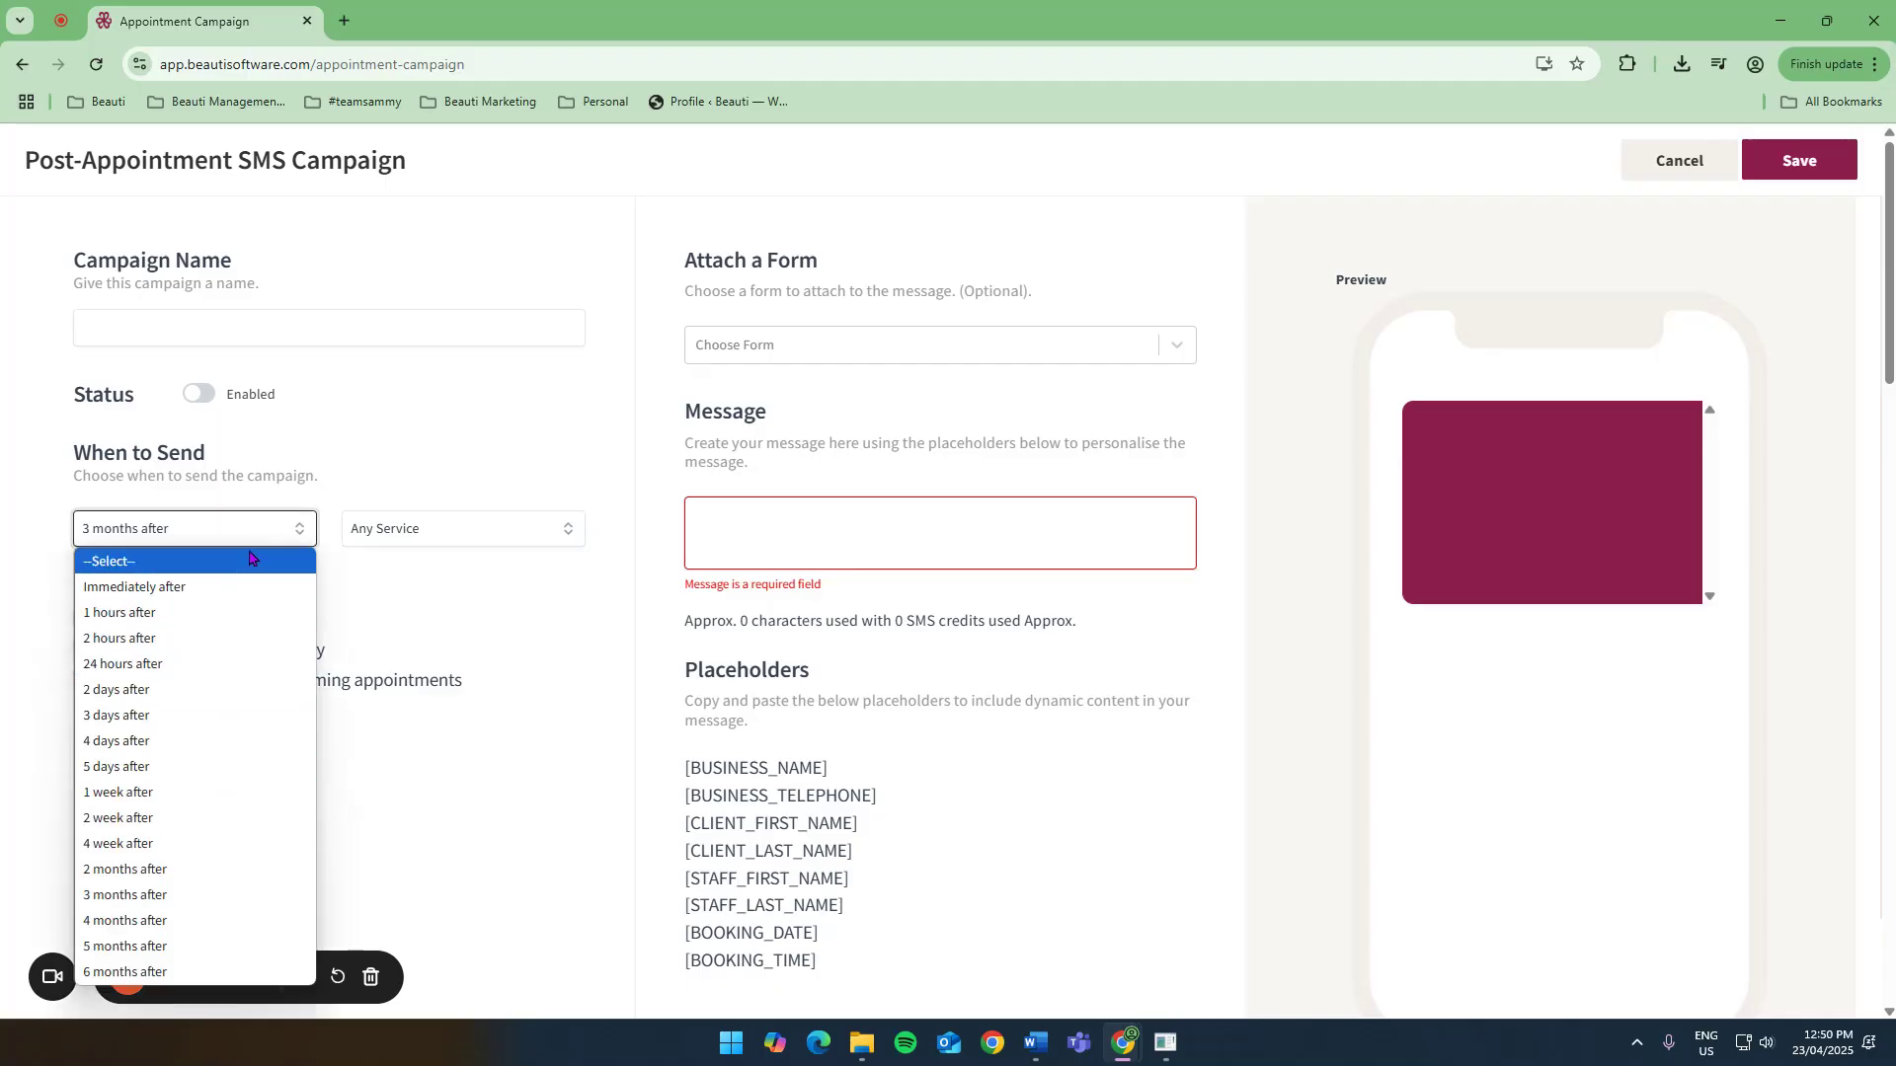
left_click(443, 527)
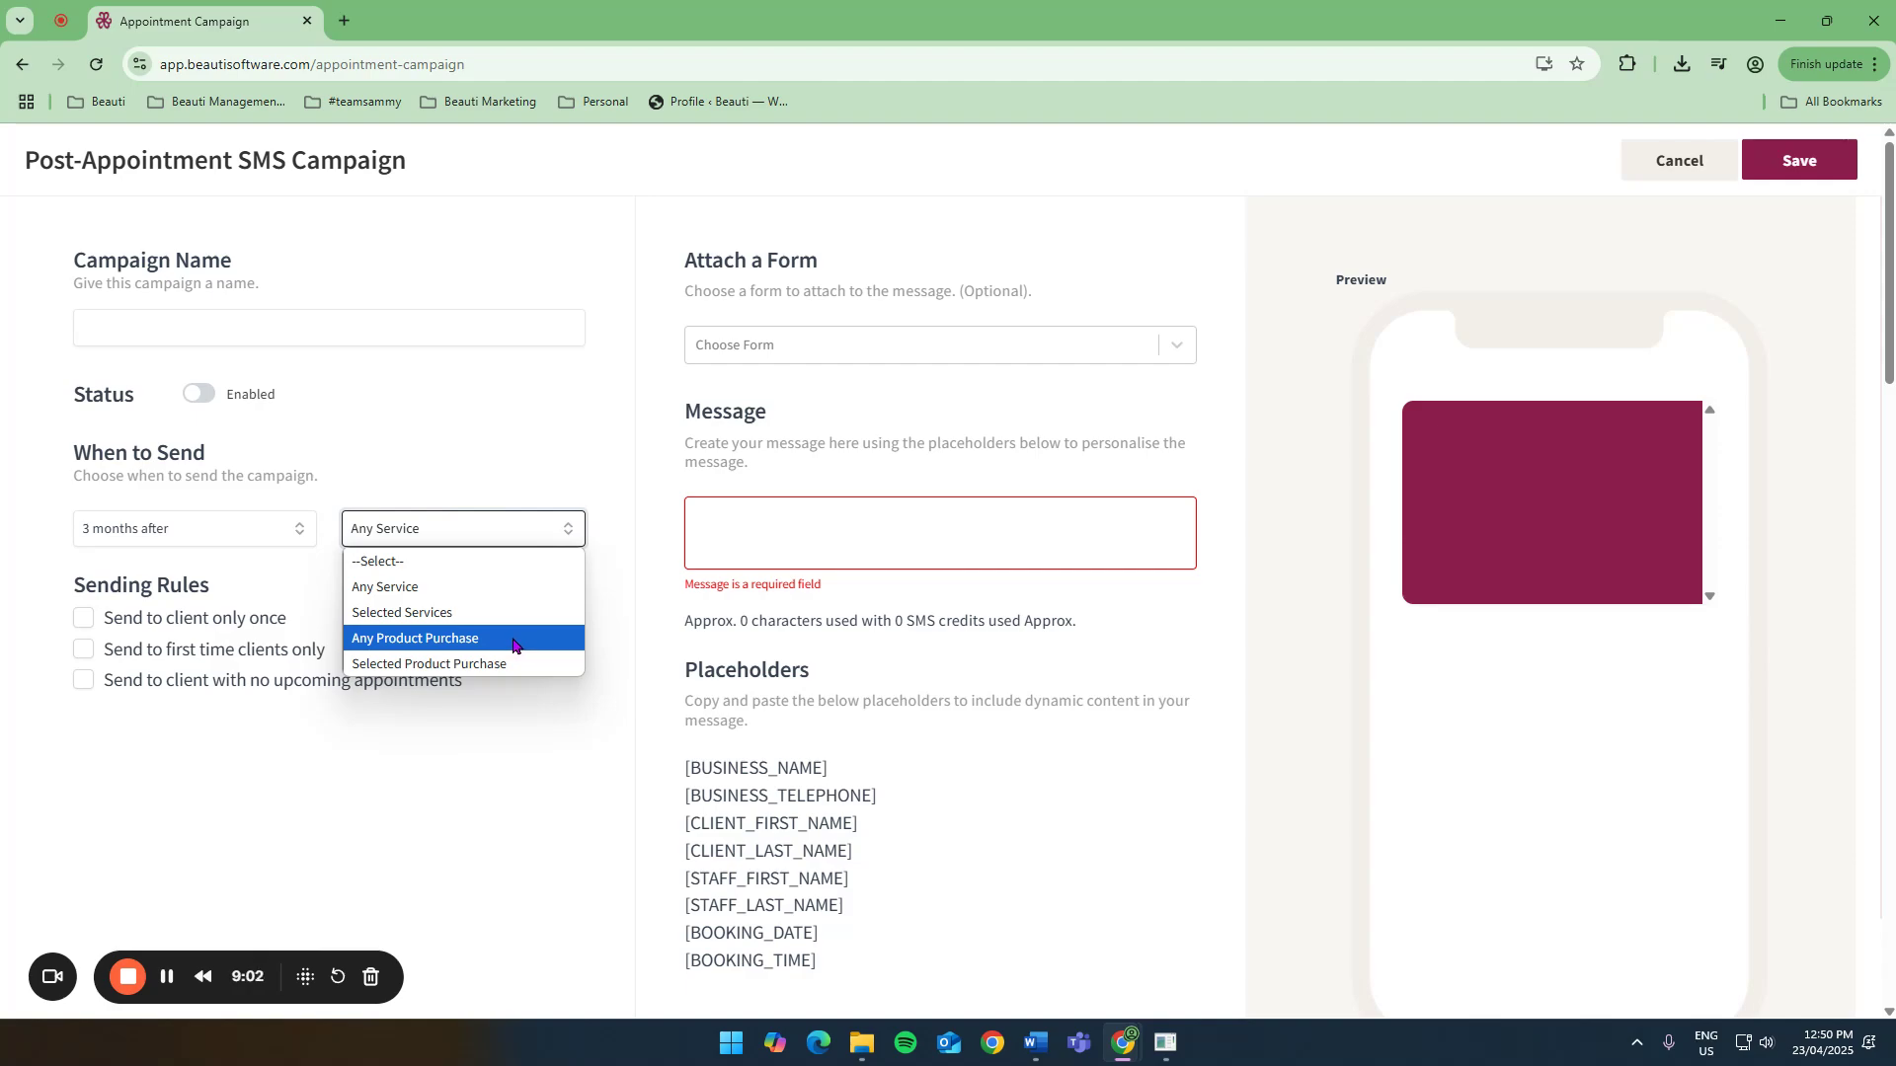
left_click(514, 656)
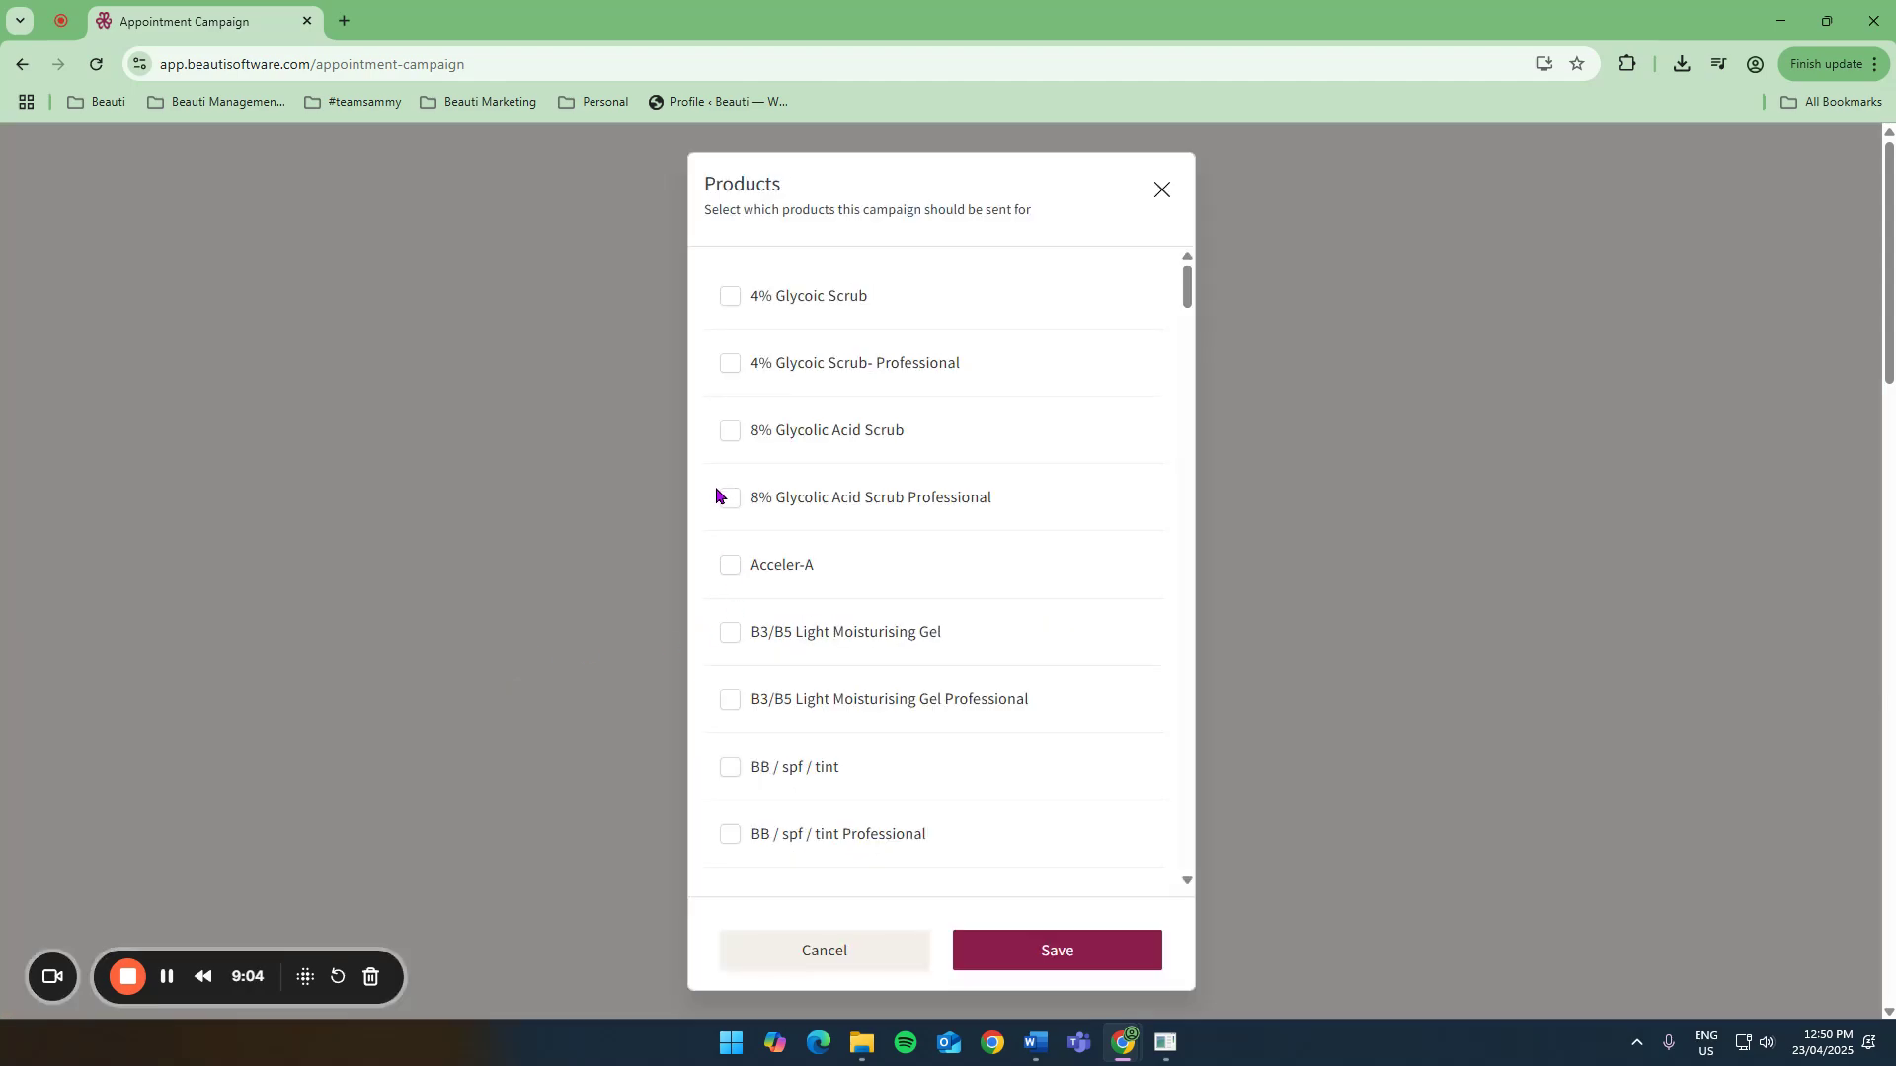
left_click(731, 299)
left_click(731, 365)
left_click(731, 432)
left_click(1011, 946)
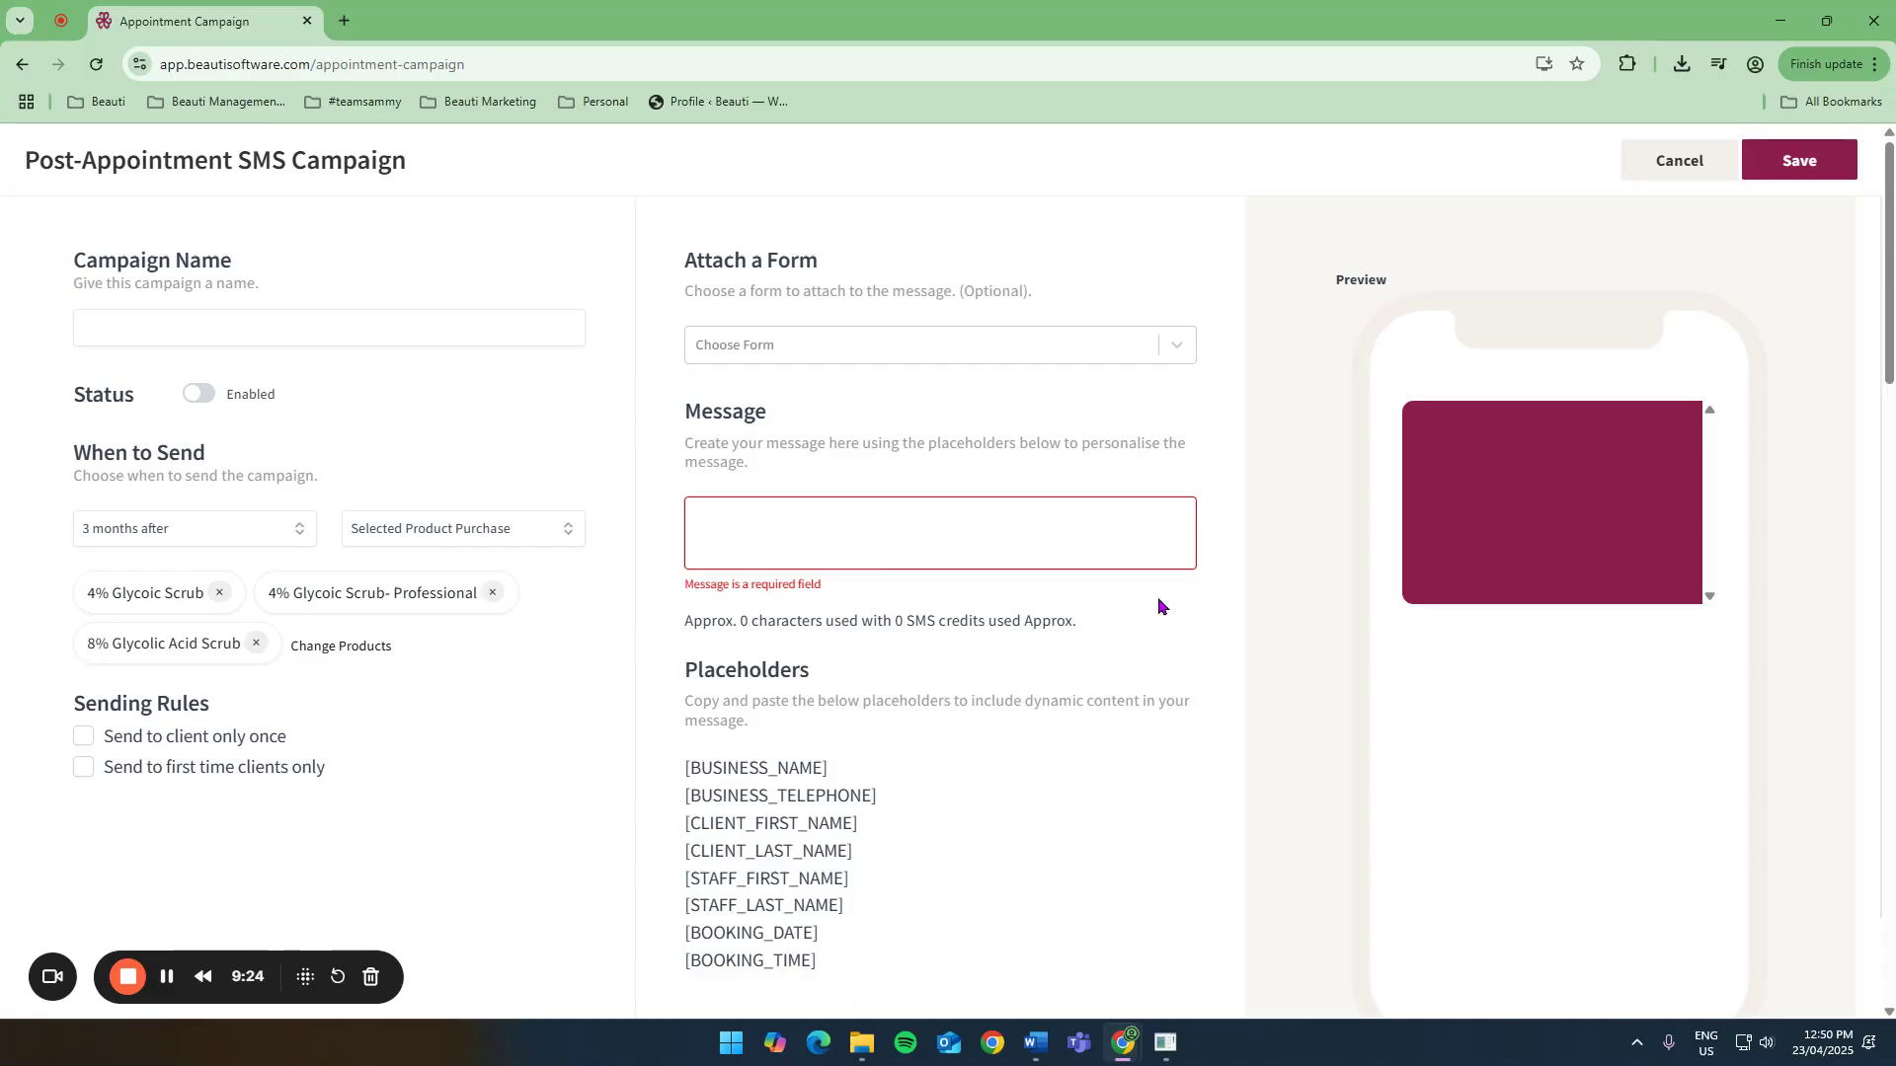
left_click(1647, 169)
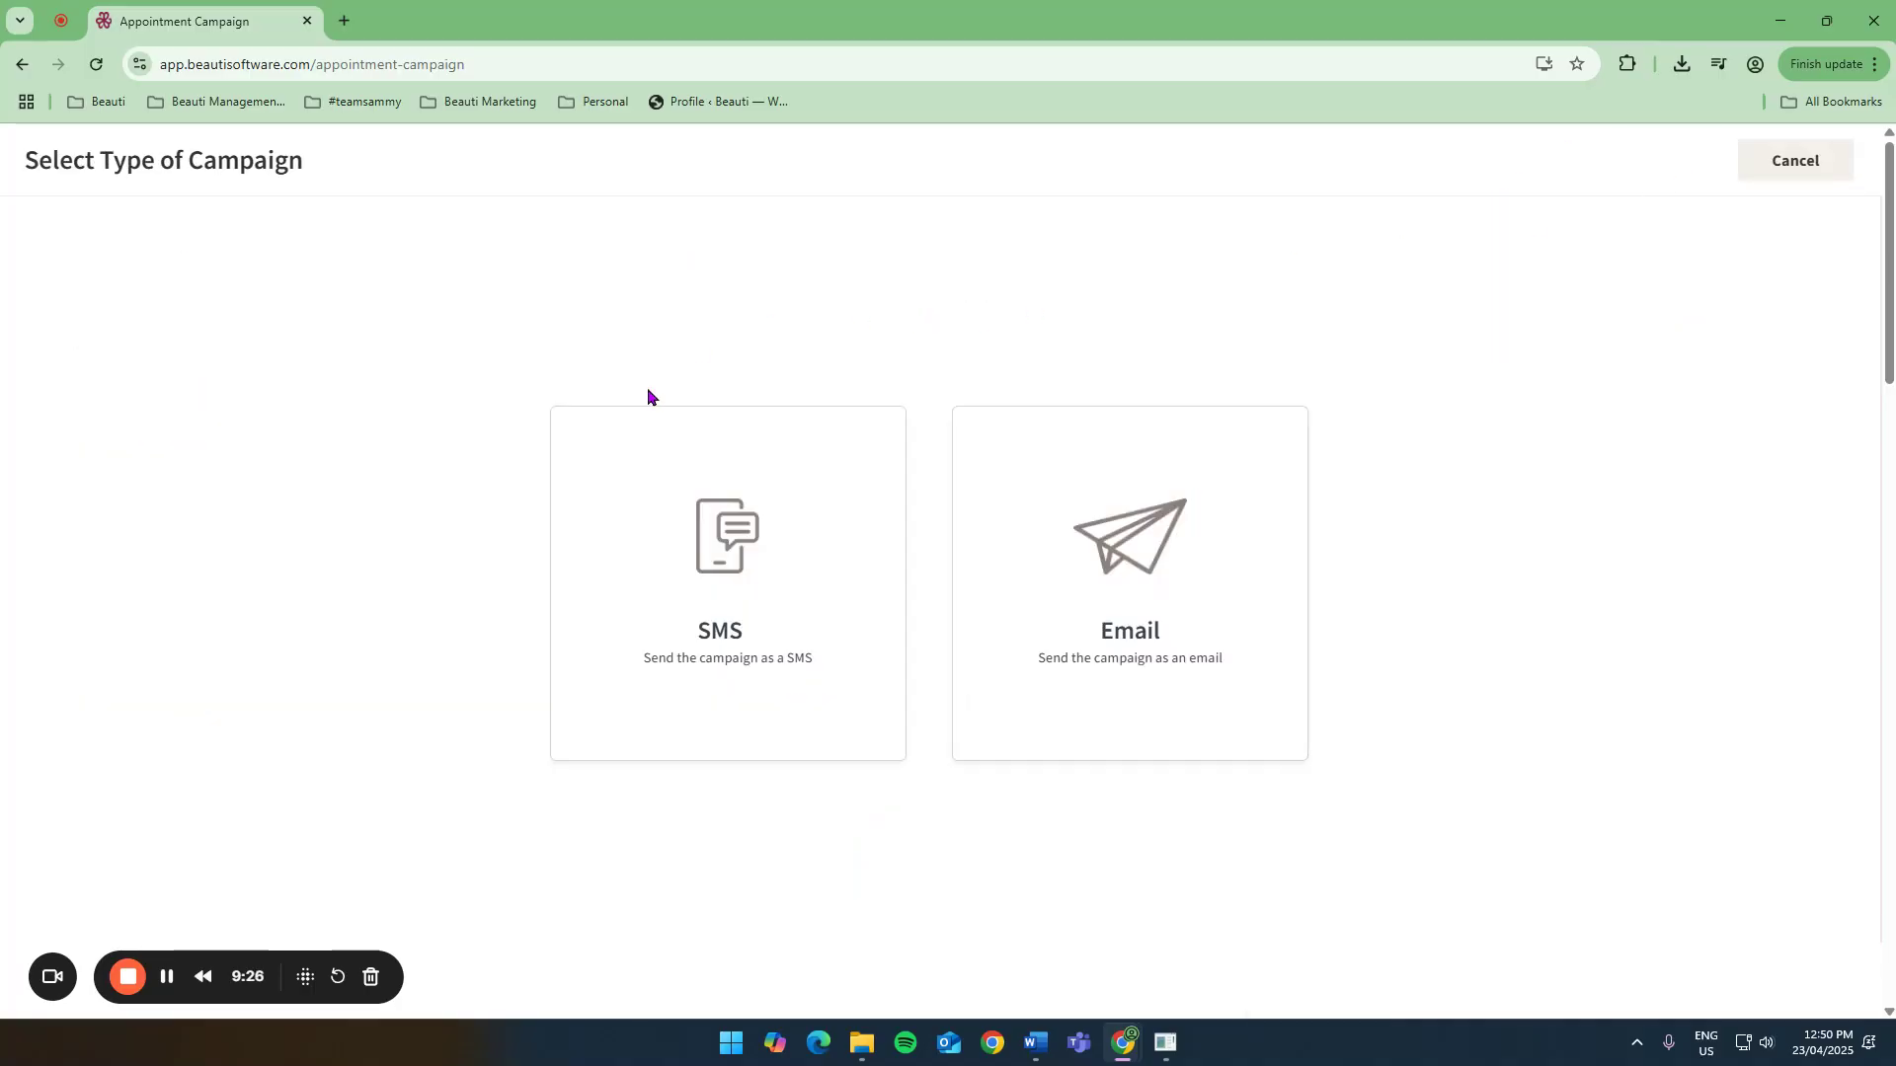
left_click(1805, 170)
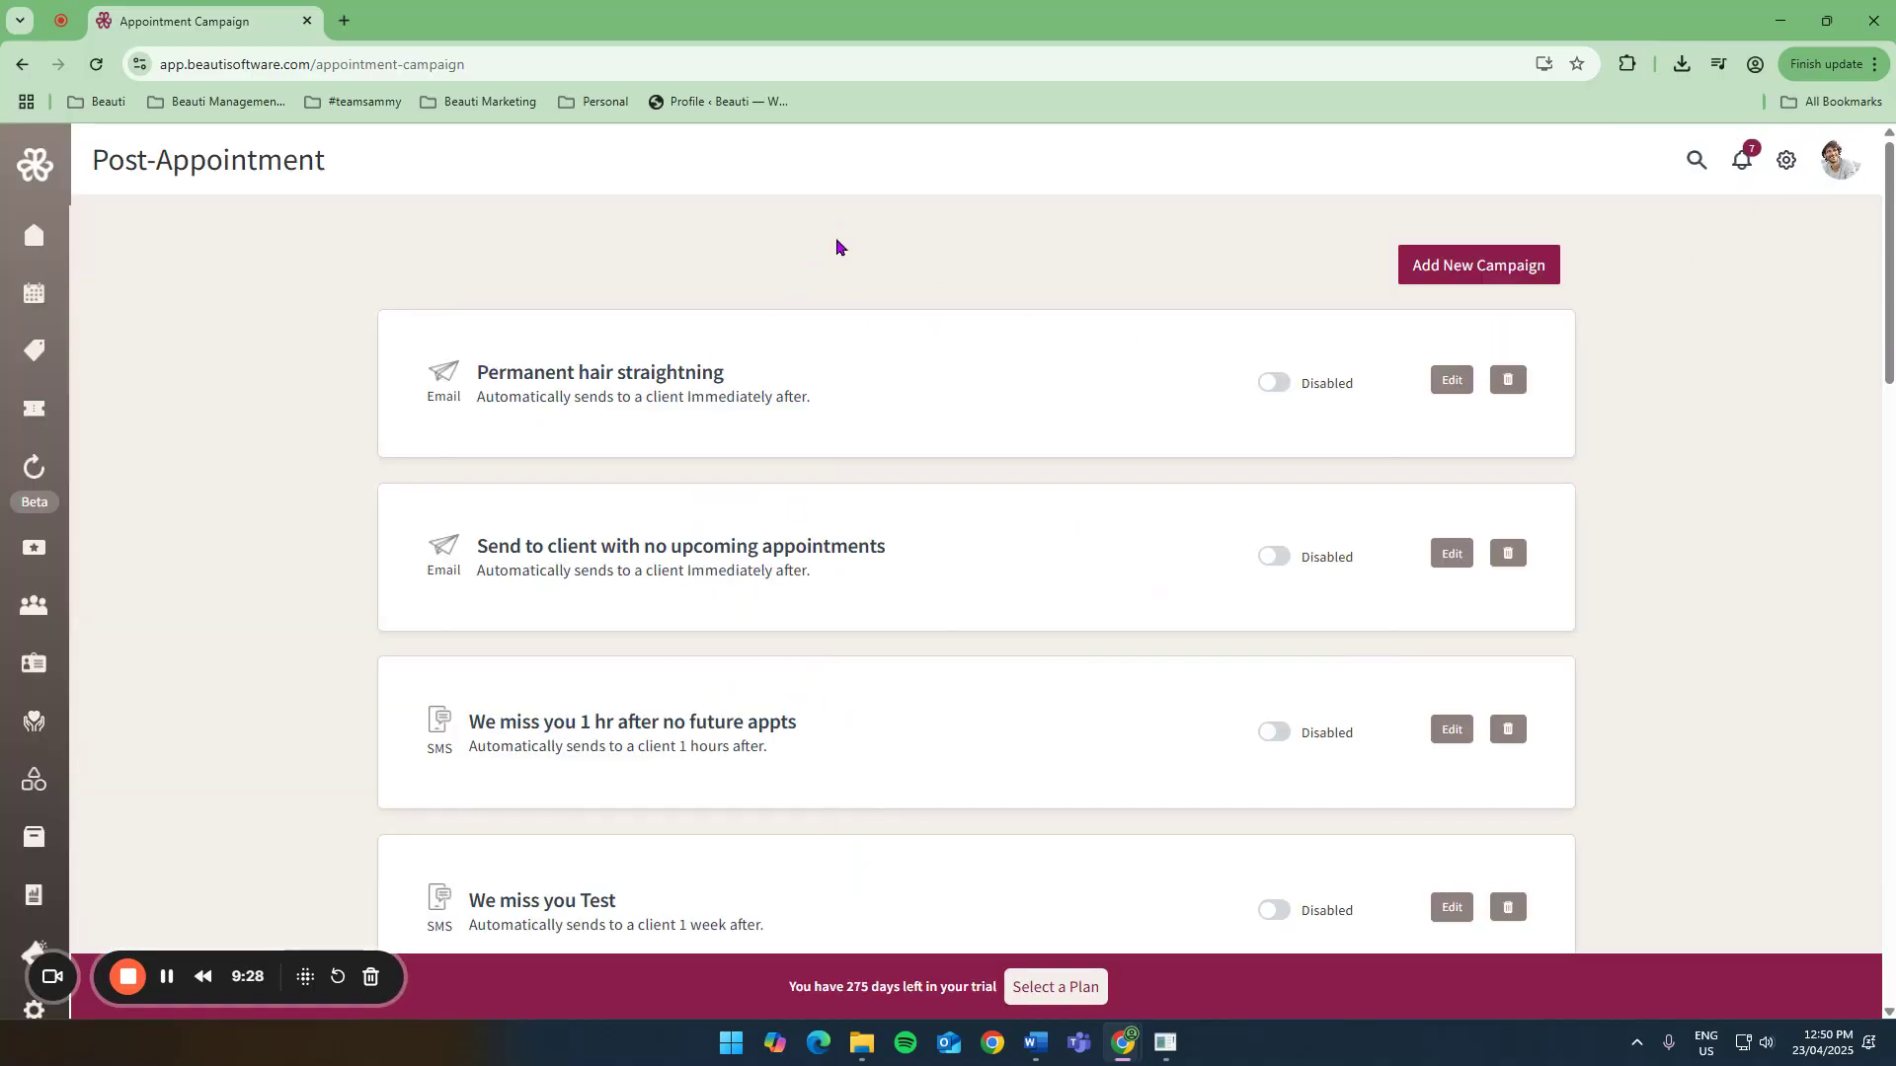